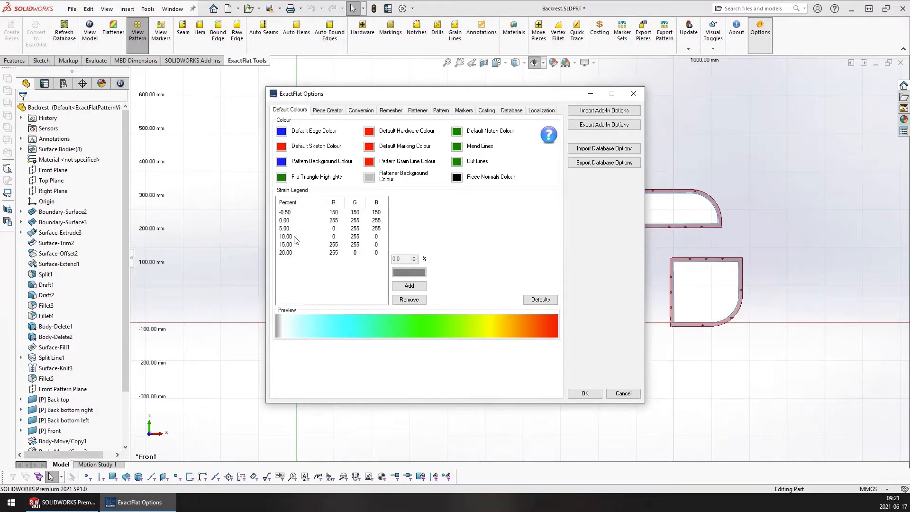
Review the strain legend colours assigned to the 0, 5, 10, 15 and 20 percent entries, and accept the options
left_click(286, 221)
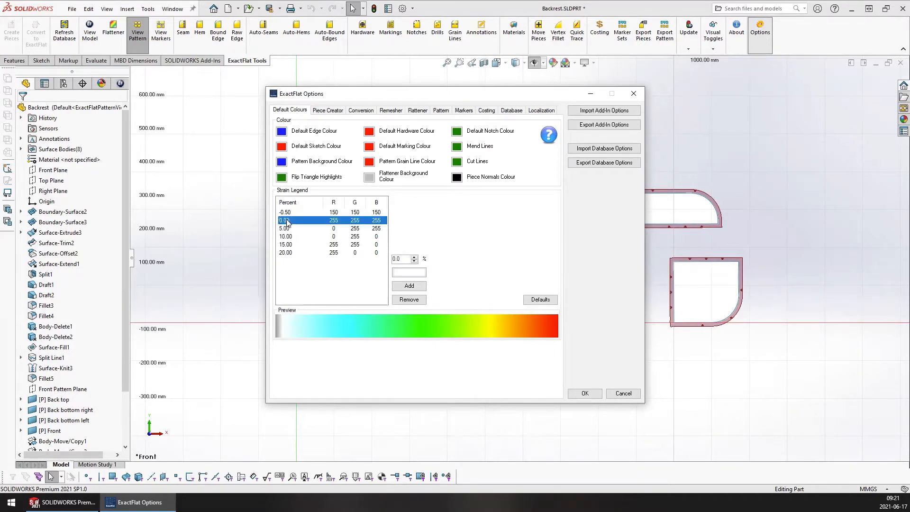
left_click(285, 229)
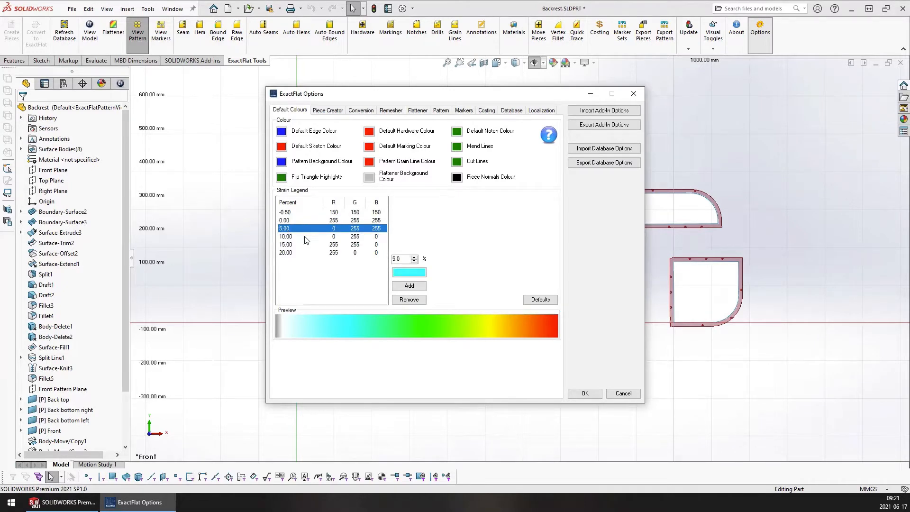
left_click(306, 237)
left_click(304, 245)
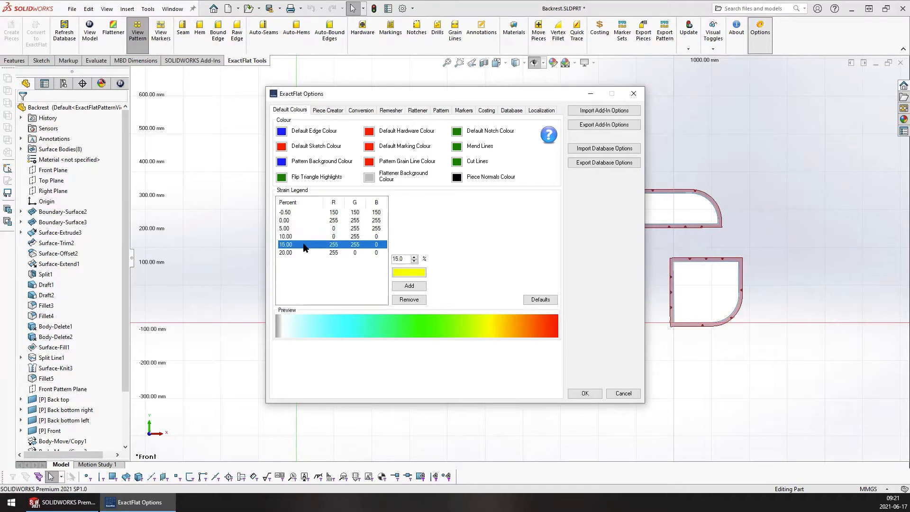
left_click(304, 254)
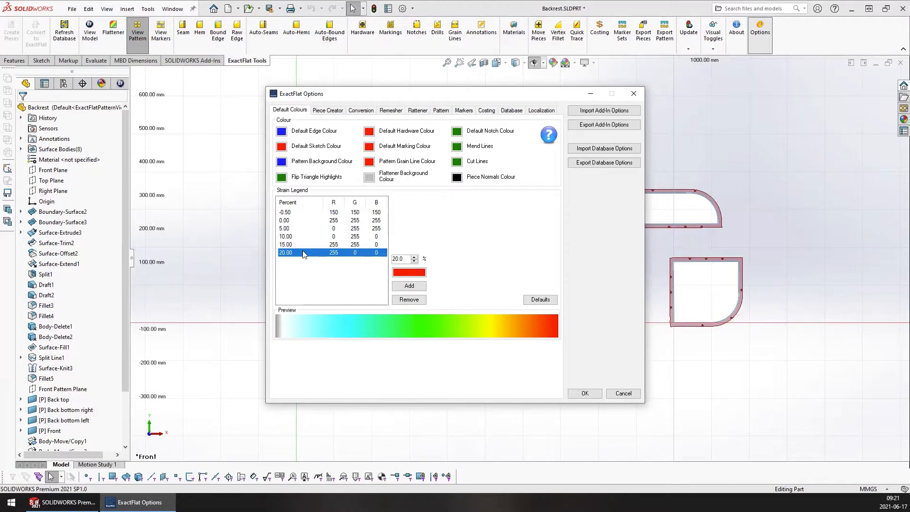
left_click(592, 393)
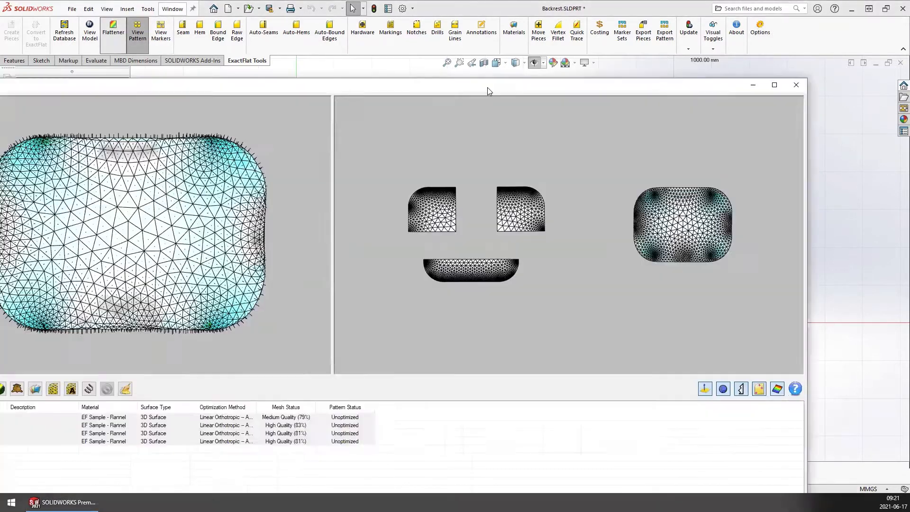
Hide the mesh and piece normals in the maximized 3D to 2D Flattener, inspect the front piece's strain colours, and close it
double_click(487, 87)
middle_click_drag(112, 120, 154, 150)
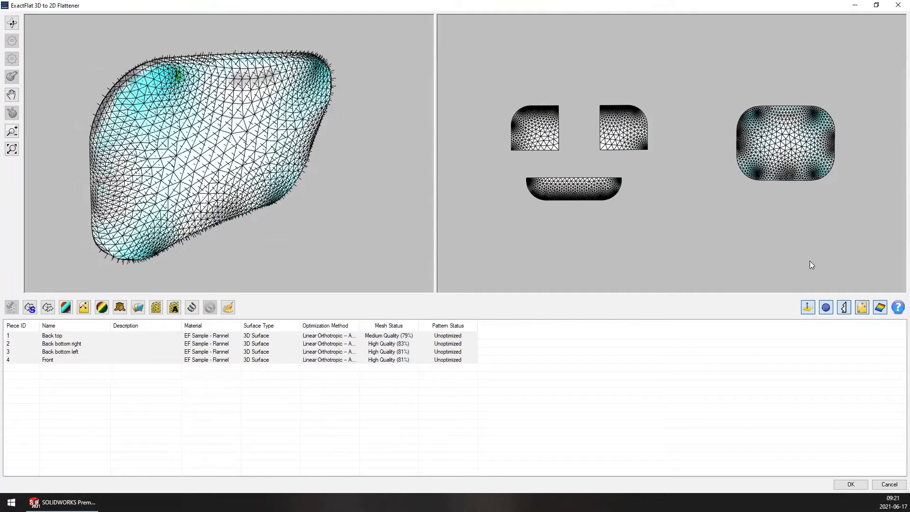
left_click(845, 308)
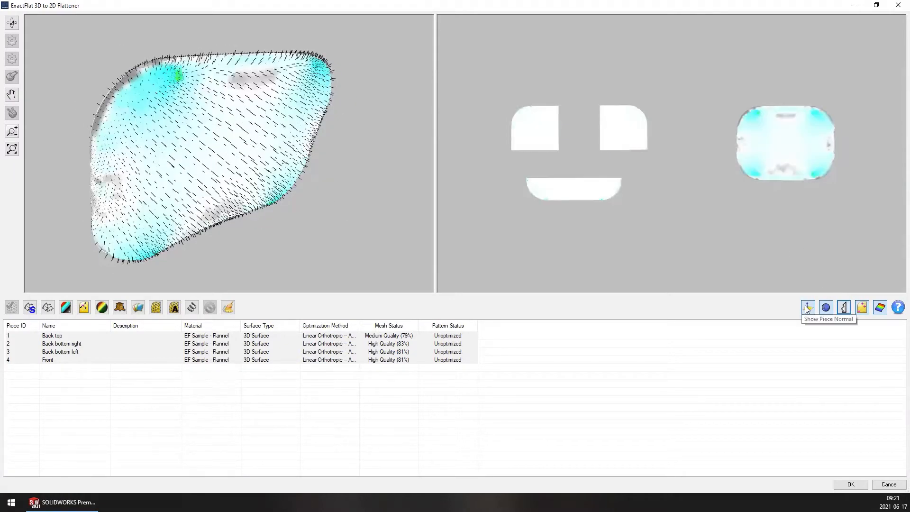
left_click(807, 308)
middle_click_drag(249, 152, 229, 134)
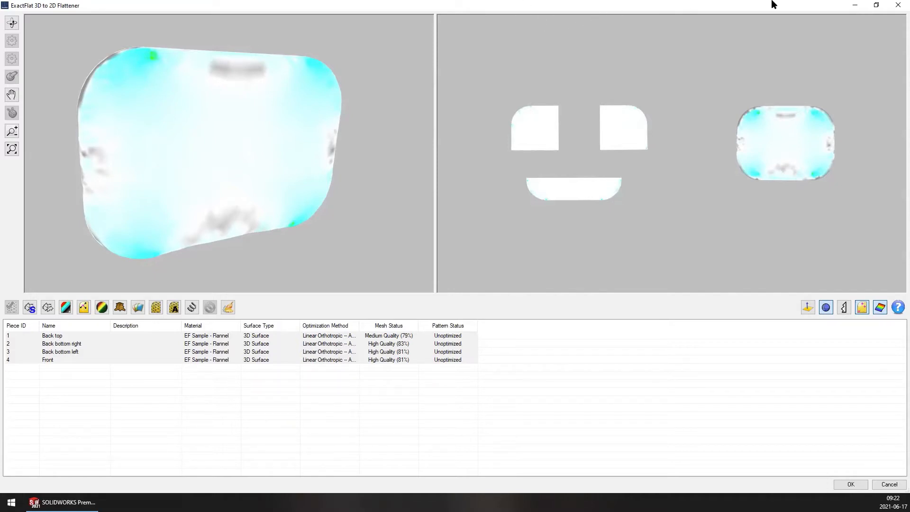
left_click(896, 5)
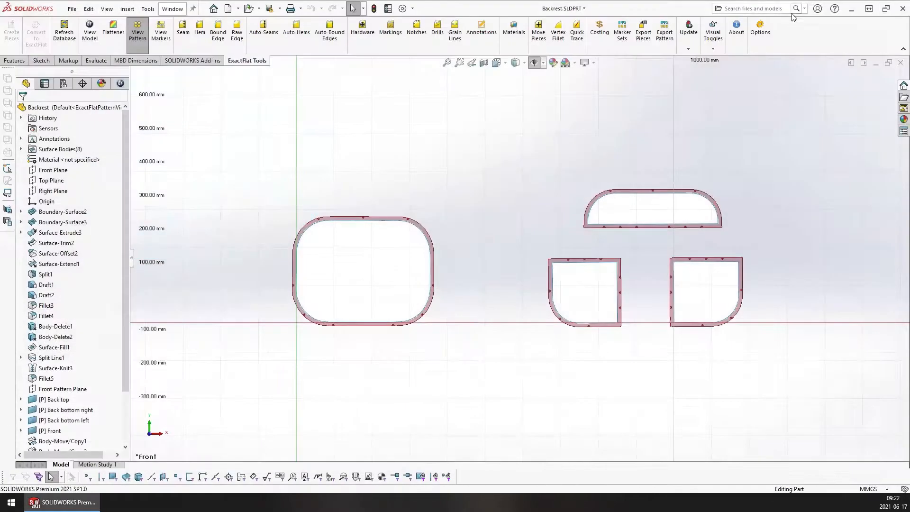
Reopen the ExactFlat options and set the 5 percent strain legend entry to 4.9 percent
left_click(759, 30)
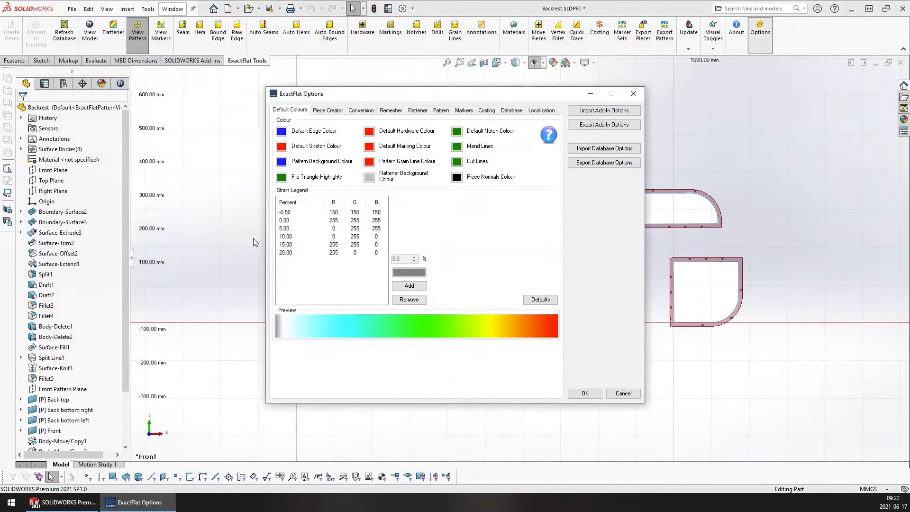
left_click(293, 221)
left_click(290, 228)
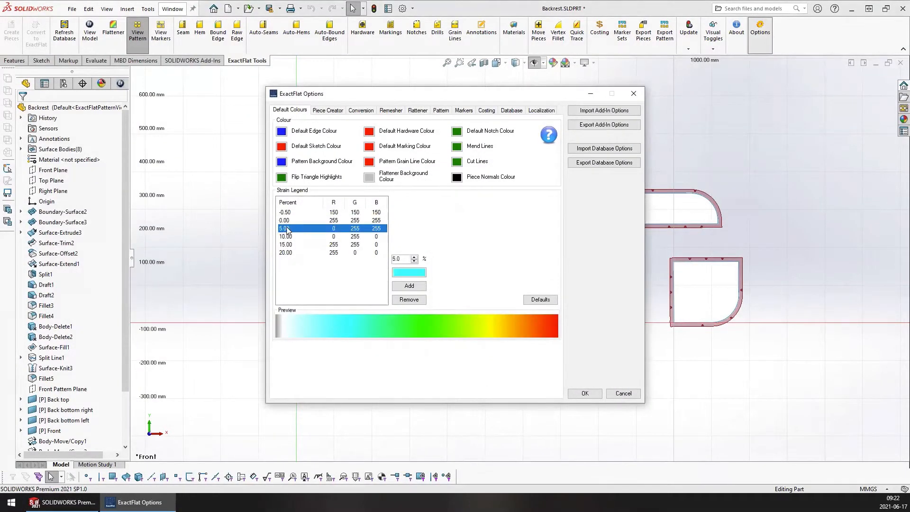
double_click(400, 259)
type("4.99")
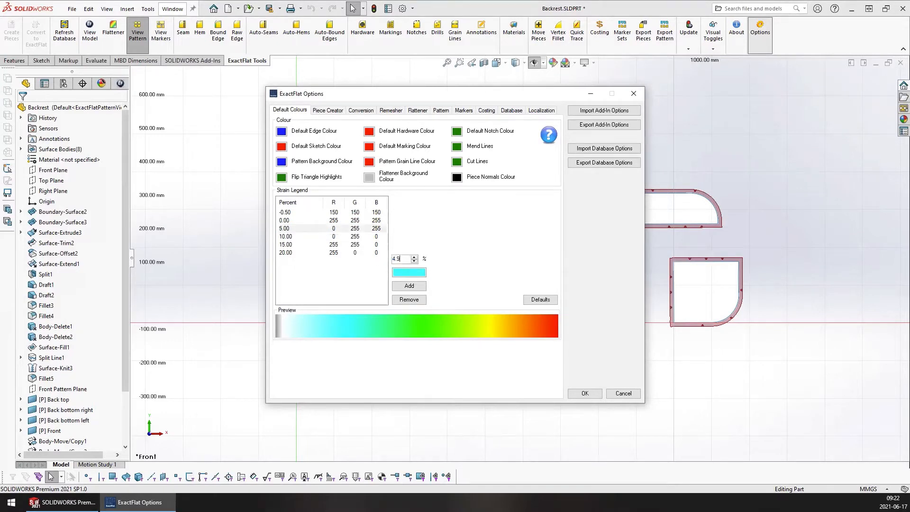
key("Tab")
left_click_drag(402, 259, 345, 261)
type("4.9")
key("Tab")
Change the colour of the 4.9 percent strain legend entry to white
left_click(418, 278)
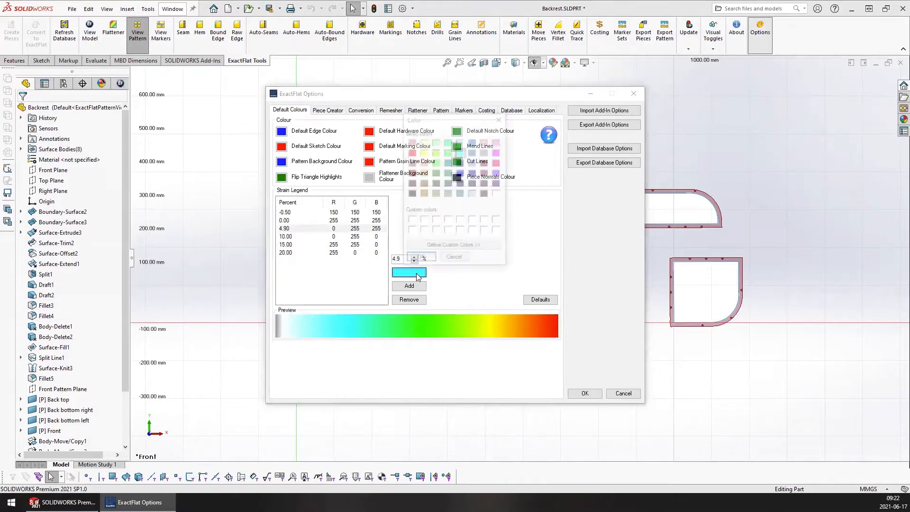
left_click(498, 194)
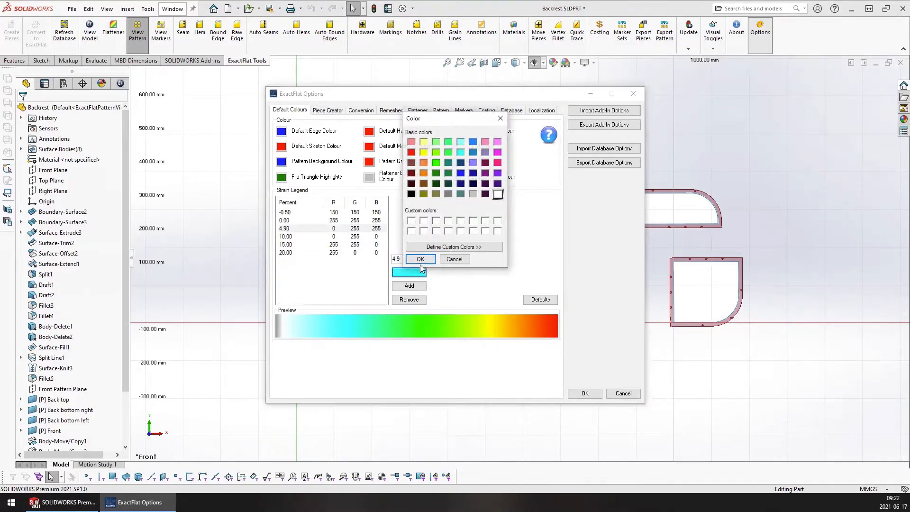
left_click(421, 261)
Recolour the 10 percent strain legend entry red and set its threshold to 5 percent
left_click(310, 236)
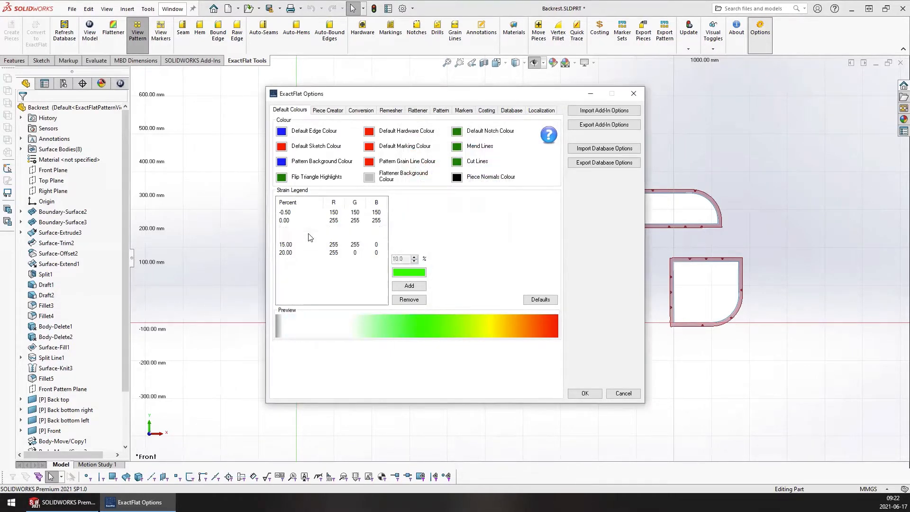
left_click(410, 273)
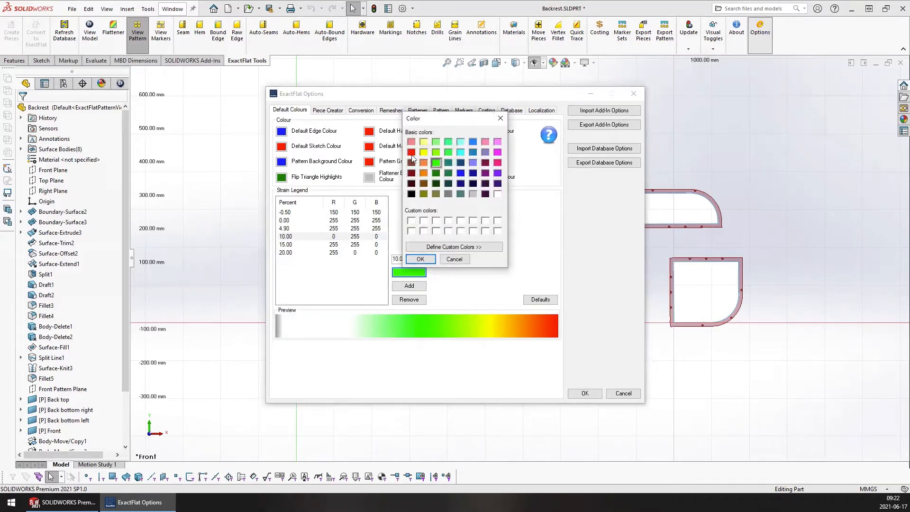
left_click(411, 153)
left_click(420, 259)
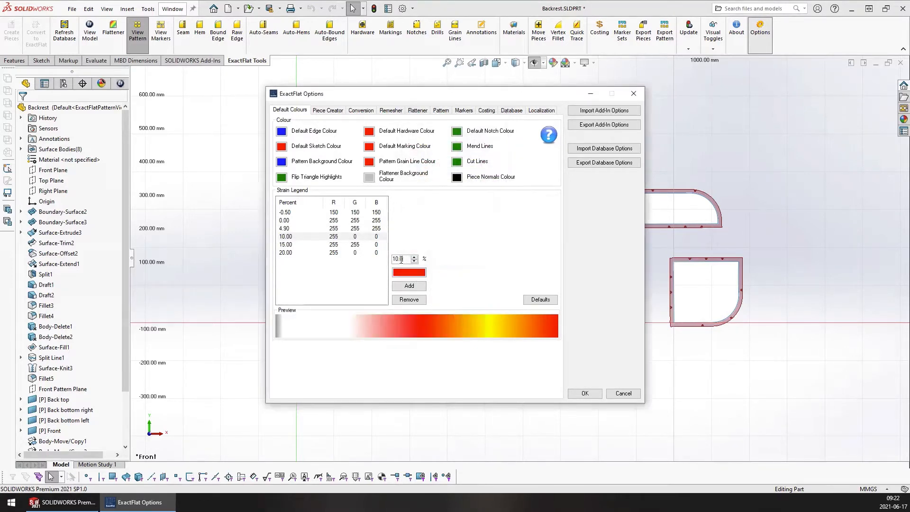
double_click(402, 260)
type("5")
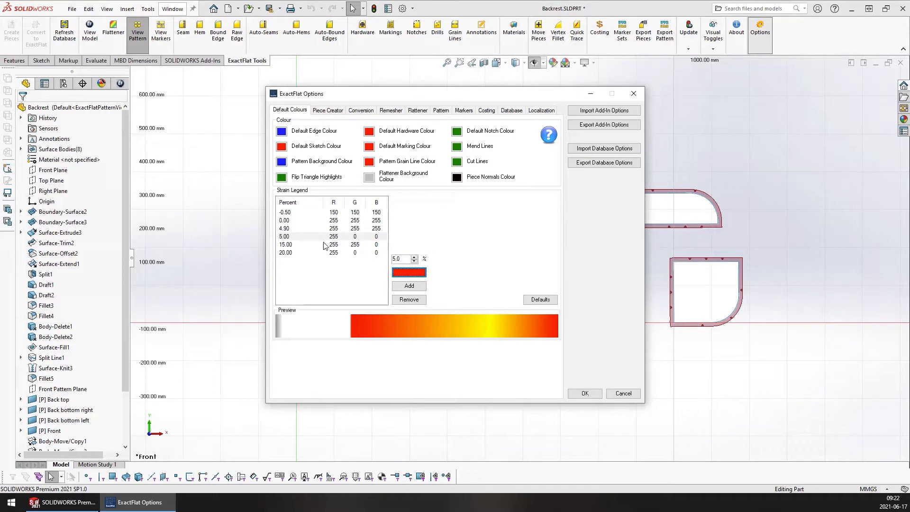
Remove the 15 and 20 percent entries from the strain legend and accept the options
left_click(290, 244)
left_click(409, 299)
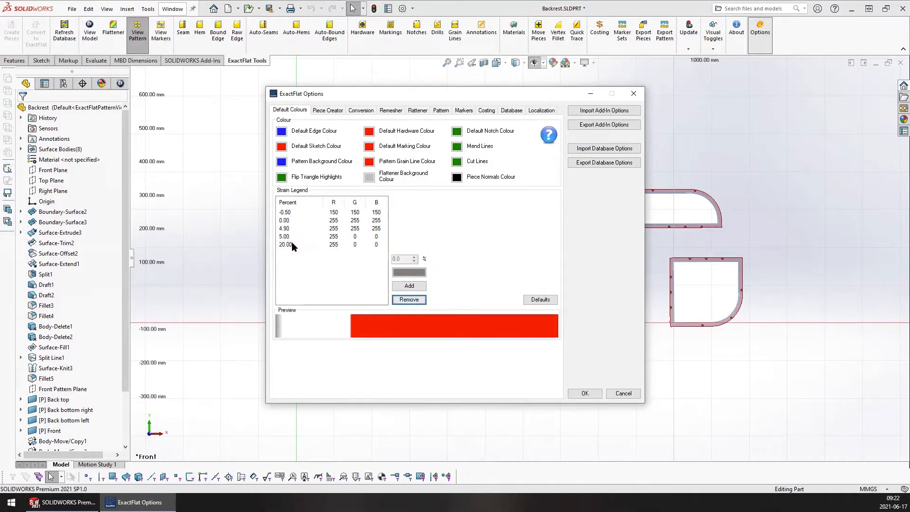
left_click(285, 244)
left_click(409, 299)
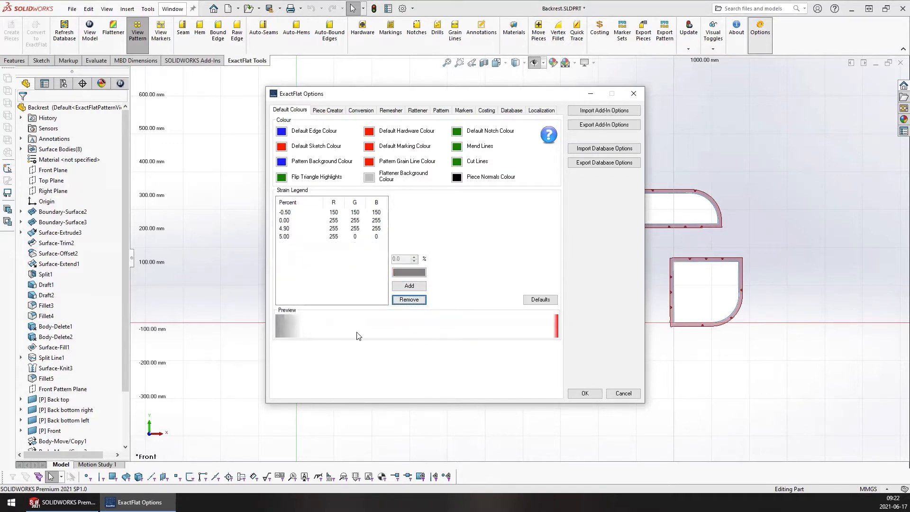
left_click(585, 393)
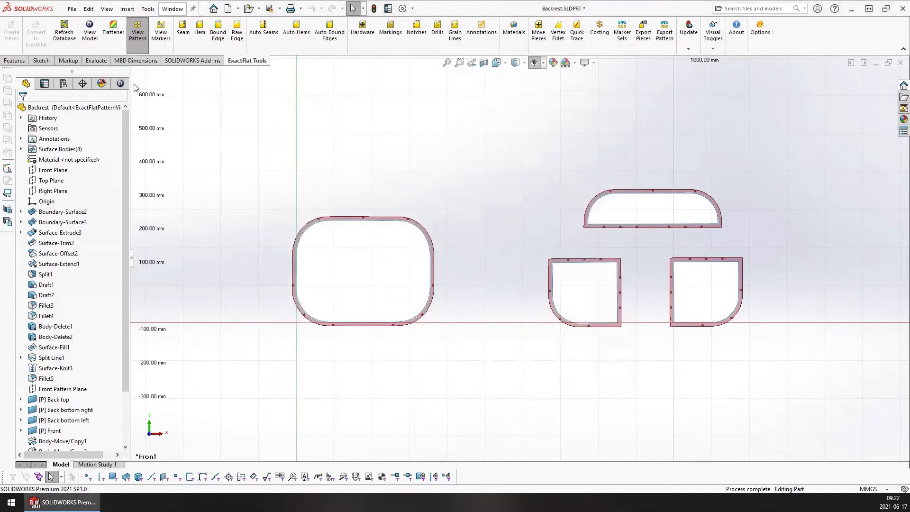
Open the Flattener, examine the front piece for areas exceeding the strain limit from several angles, and close it
left_click(122, 37)
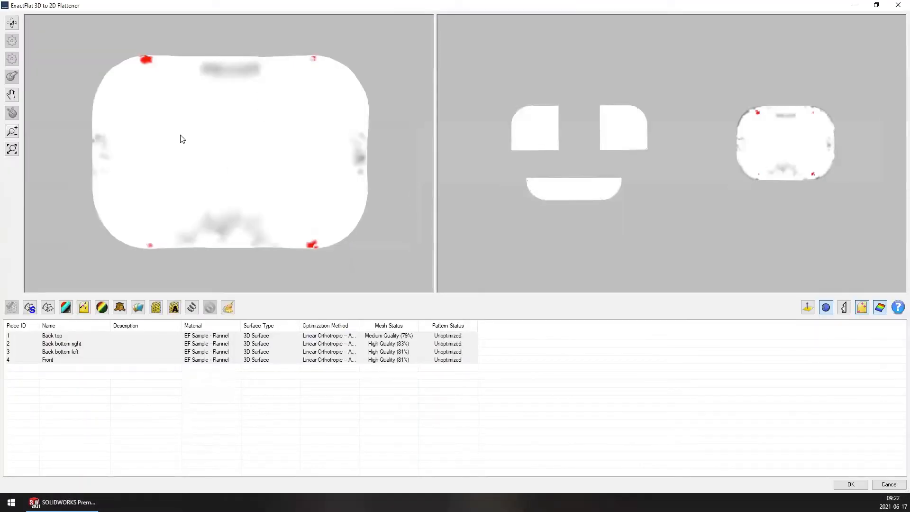
middle_click_drag(178, 135, 153, 132)
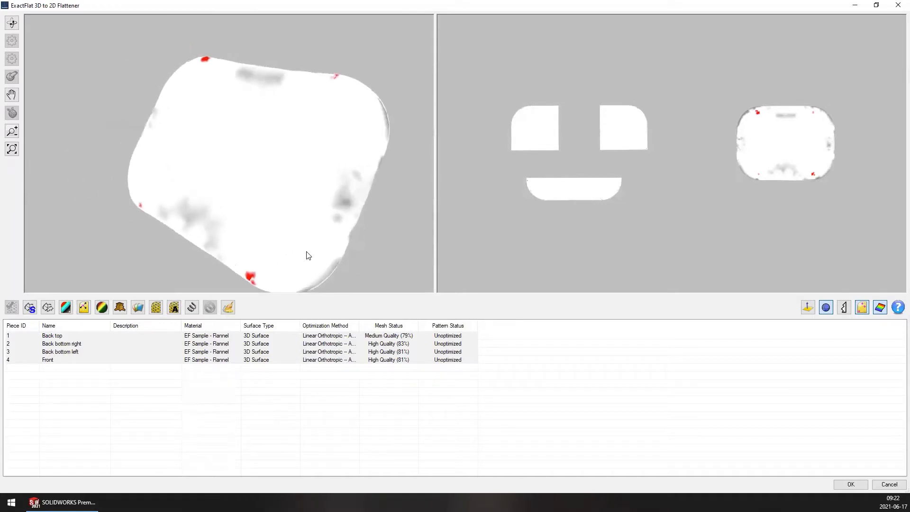
middle_click_drag(308, 256, 359, 307)
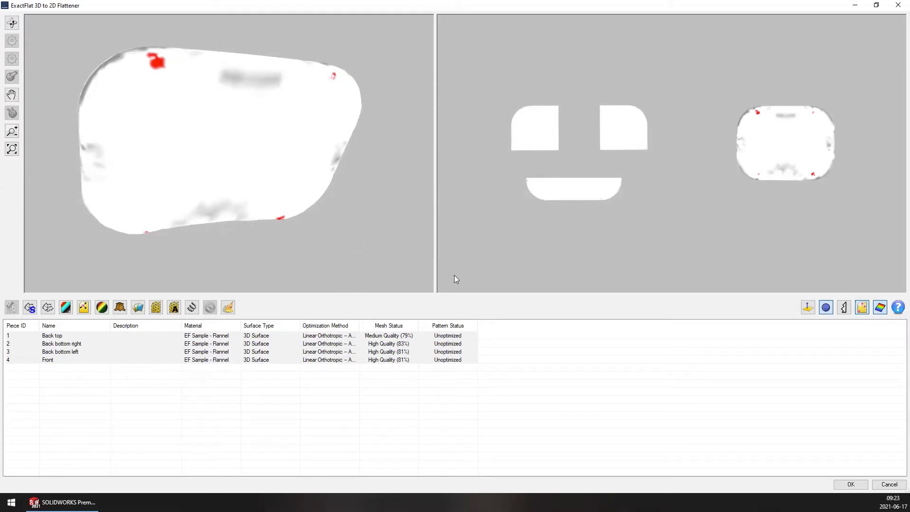
left_click(897, 6)
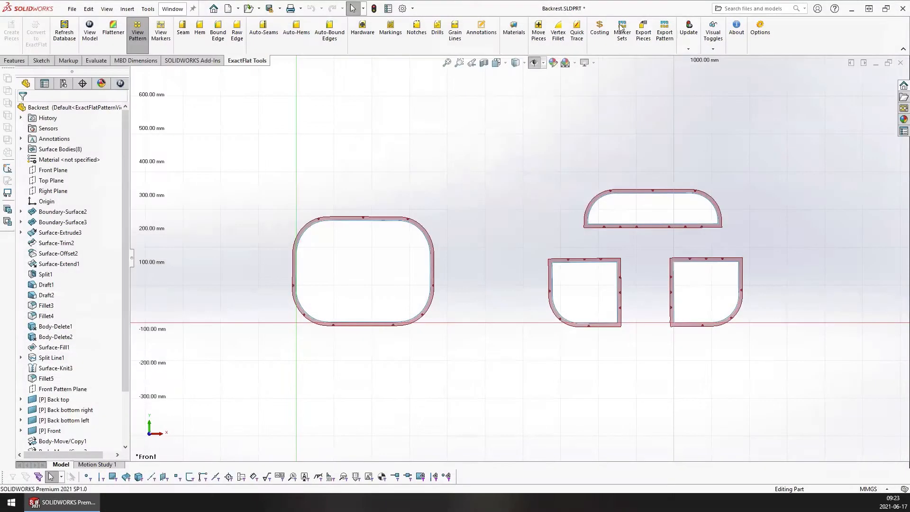
Enter "ExactFlat" as the name template text in the Piece Creator options
left_click(760, 32)
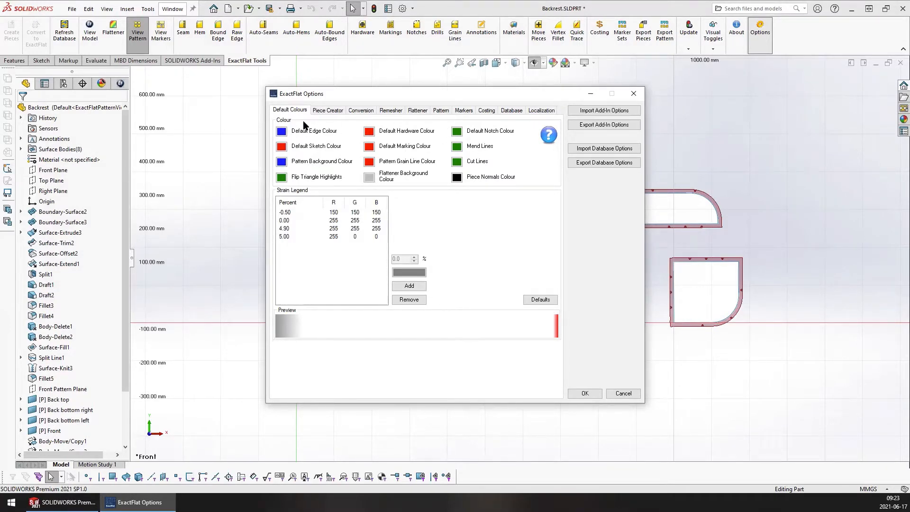
left_click(331, 112)
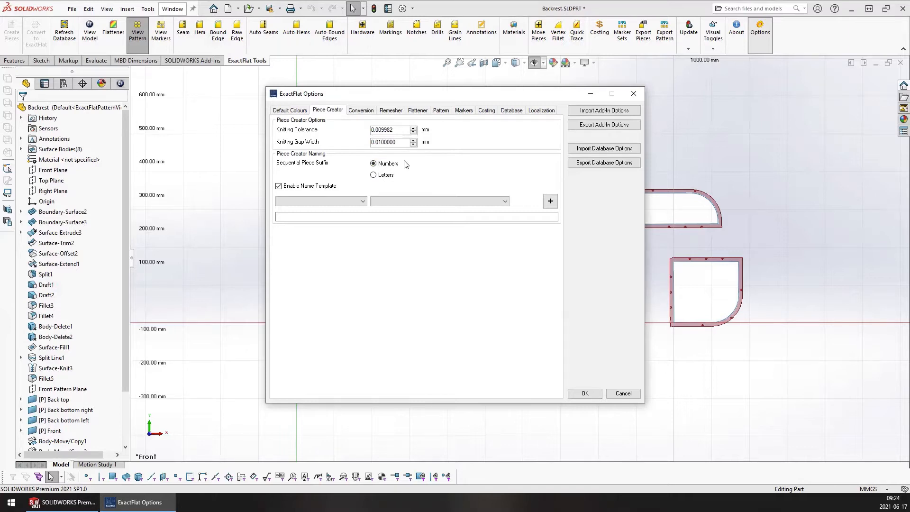
left_click(321, 216)
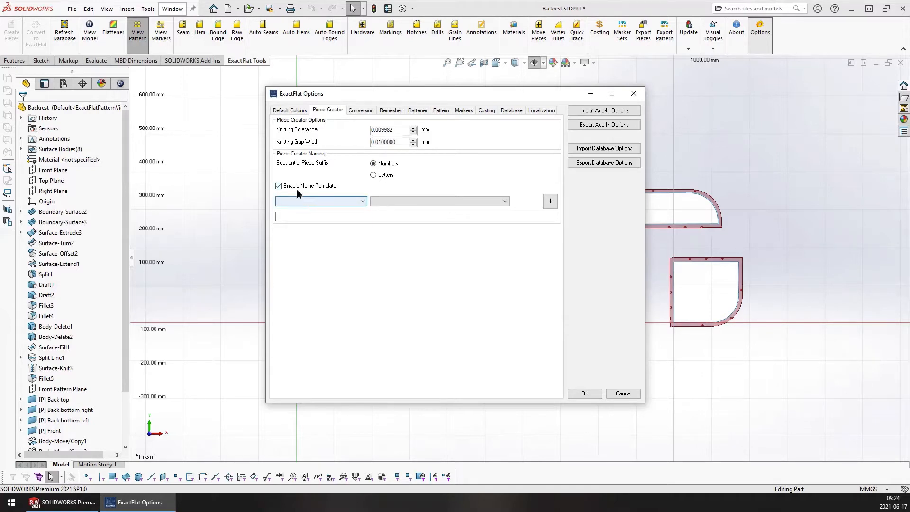
left_click(301, 217)
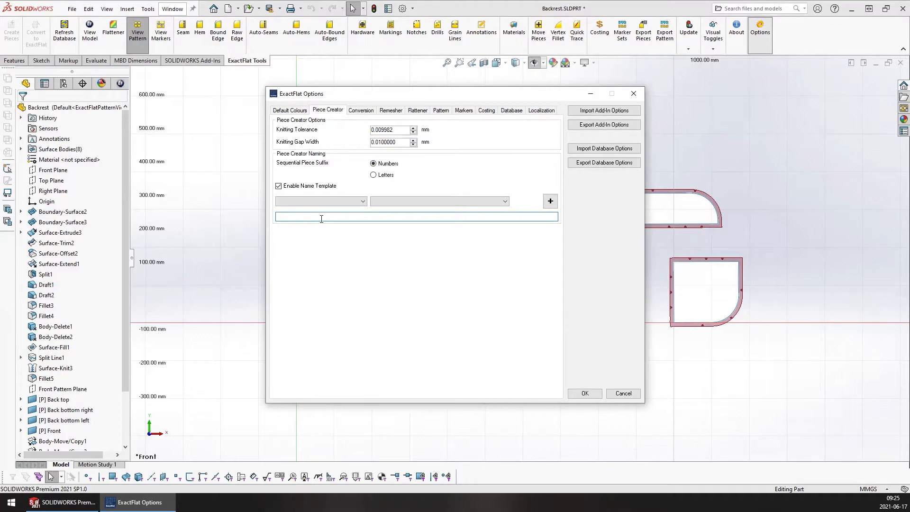
type("ExactFlat")
left_click_drag(326, 217, 268, 215)
left_click(323, 217)
Choose SOLIDWORKS Property as the name template source and review the properties it offers
left_click(362, 203)
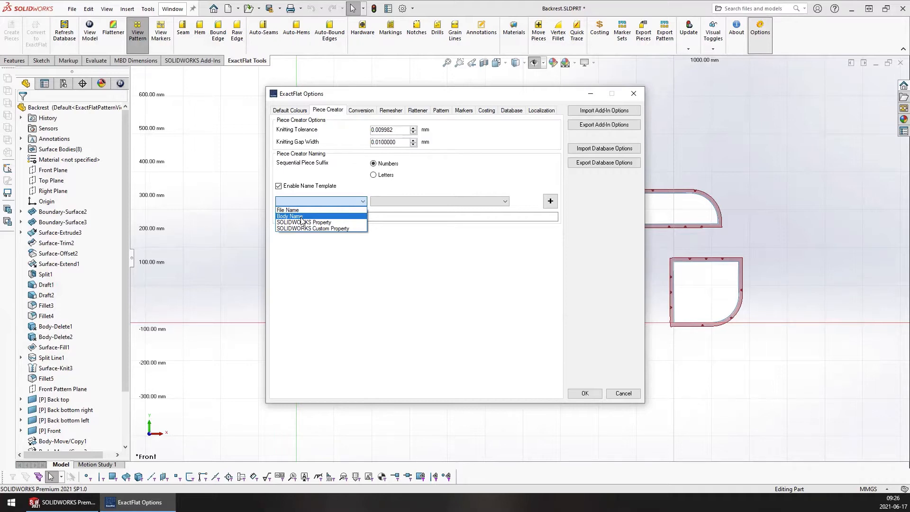
left_click(325, 224)
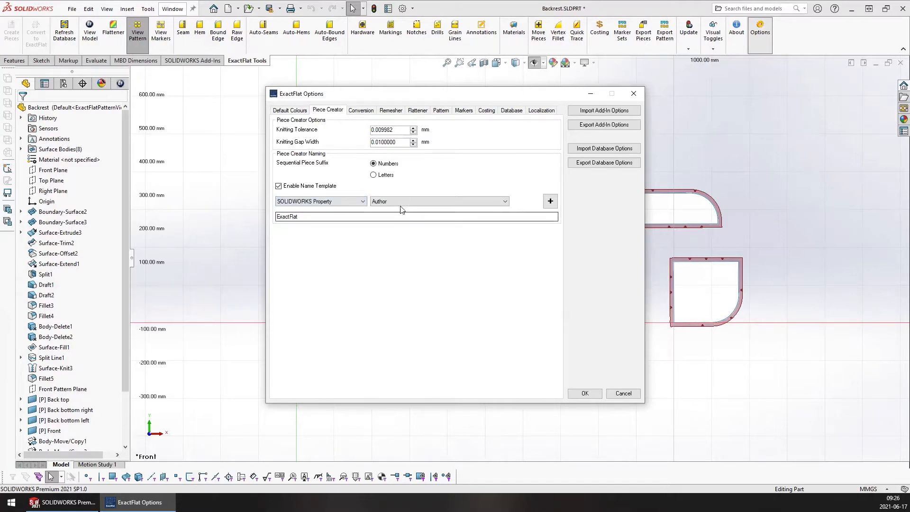
left_click(503, 204)
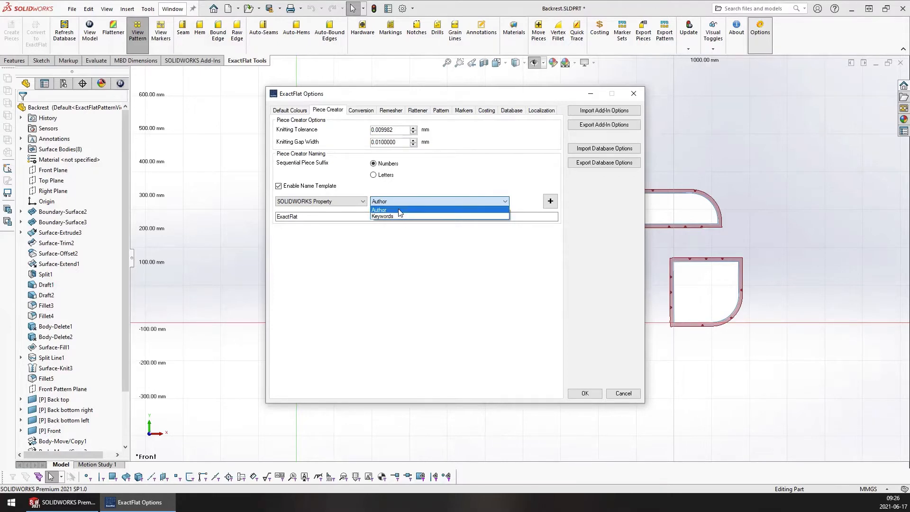
left_click(345, 205)
Switch the name template source to SOLIDWORKS Custom Property and review the available custom properties
left_click(345, 206)
left_click(345, 229)
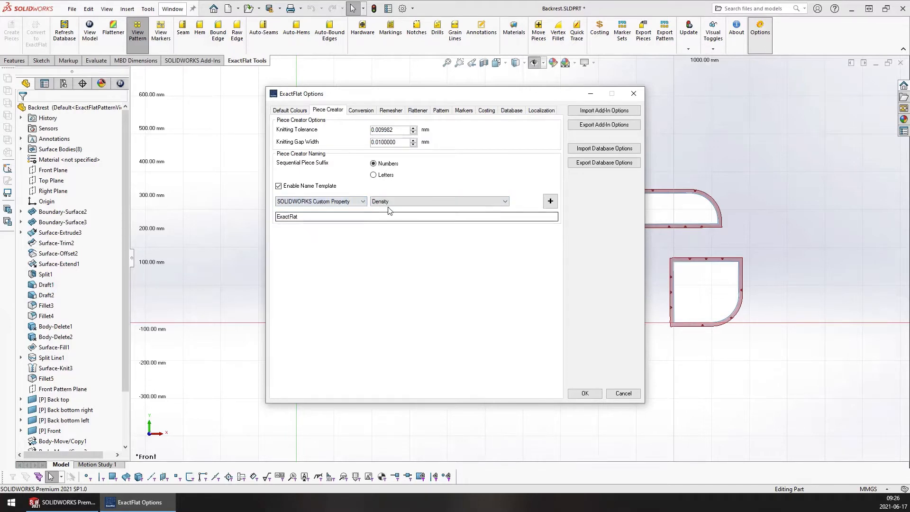
left_click(412, 203)
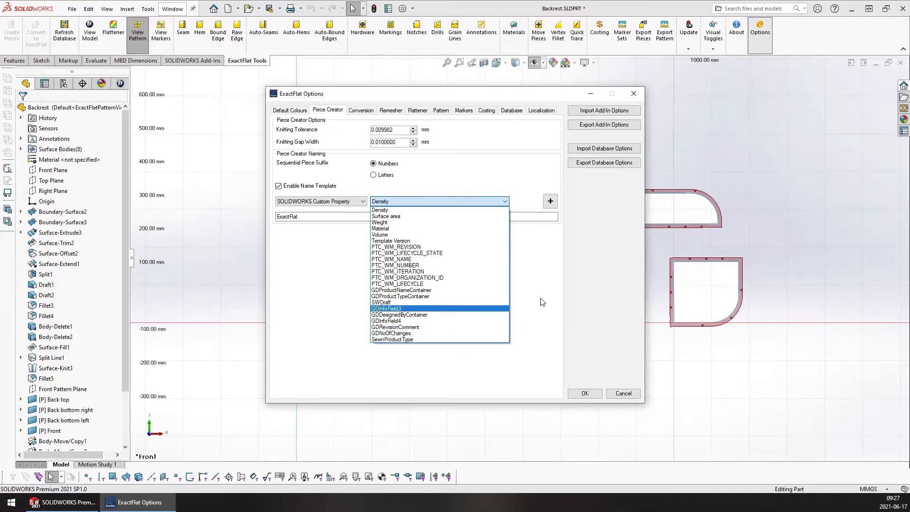
left_click(576, 284)
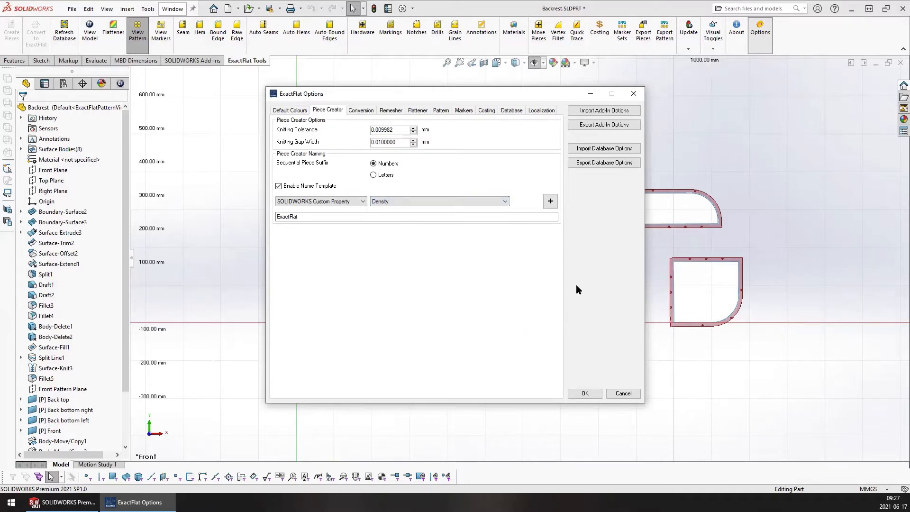
Cancel the ExactFlat options, close the Backrest part without saving, and open BE-HT-exactflat sample_trj.SLDPRT
left_click(624, 394)
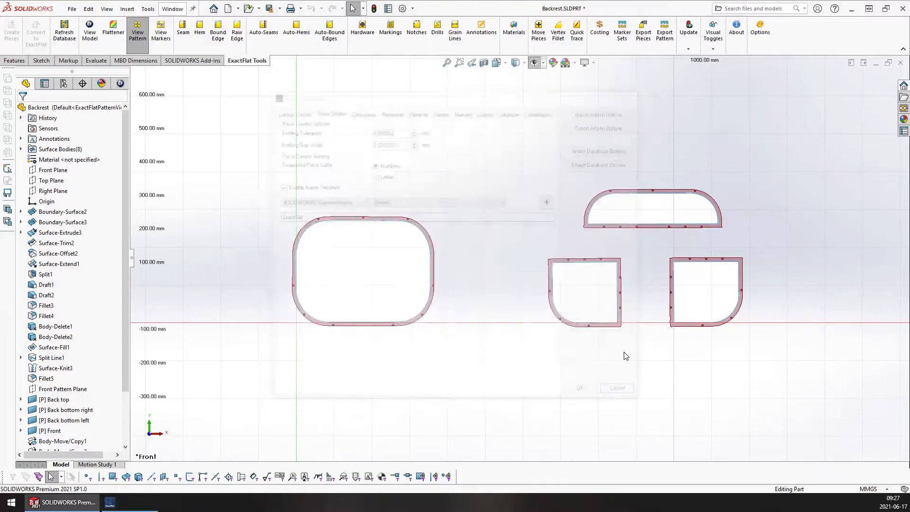
left_click(901, 63)
left_click(414, 258)
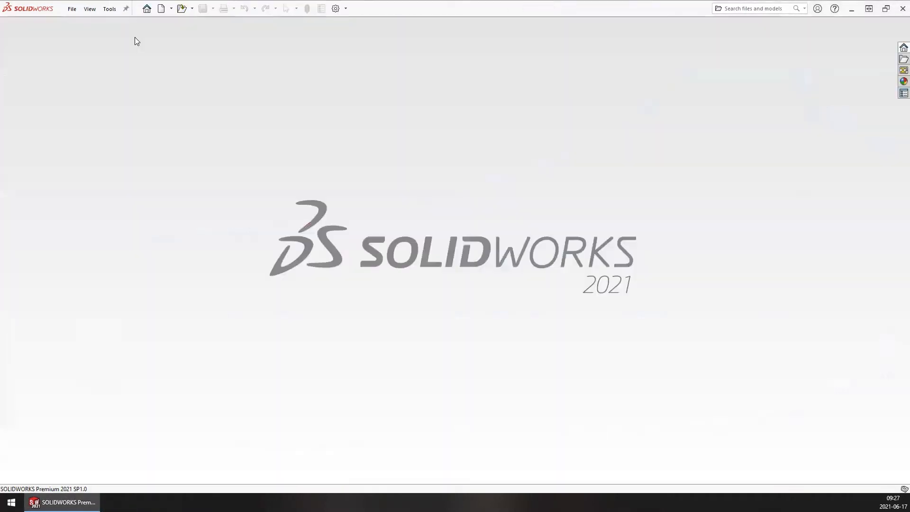
left_click(72, 8)
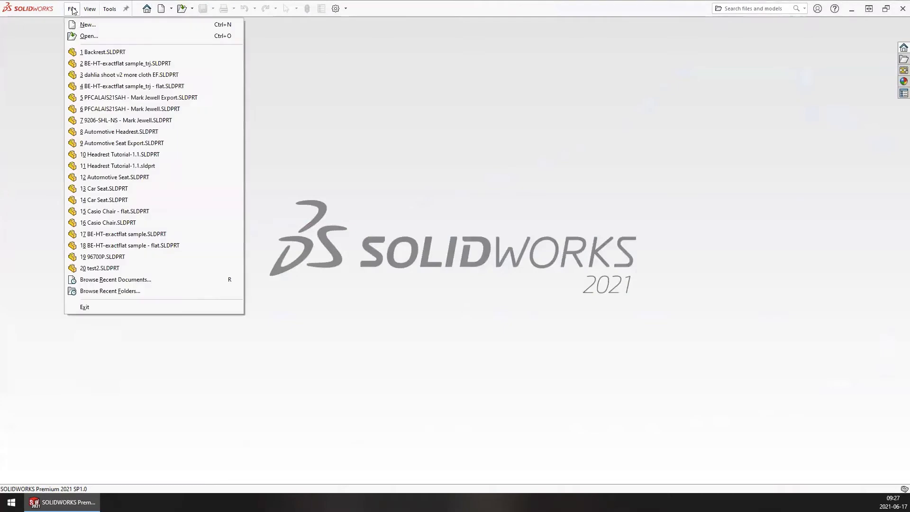
left_click(114, 64)
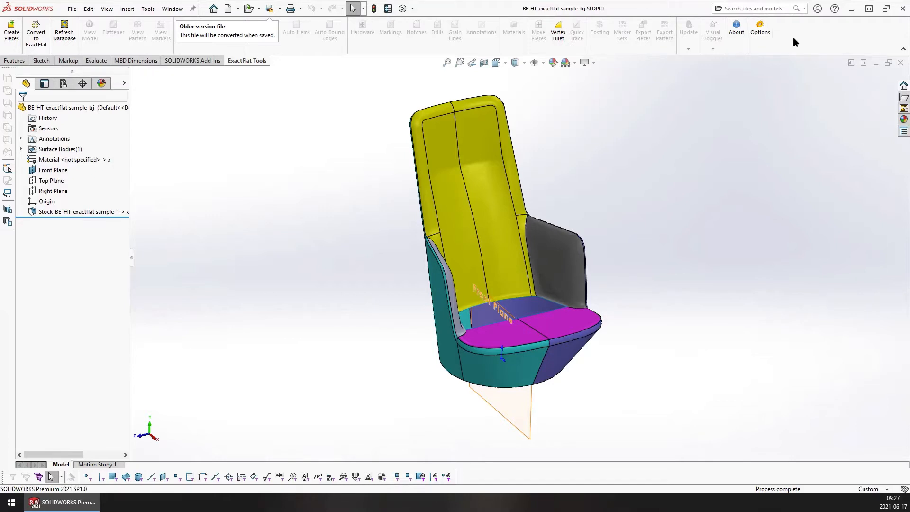
Open the Piece Creator options and try SOLIDWORKS Custom Property as the name template source
left_click(760, 34)
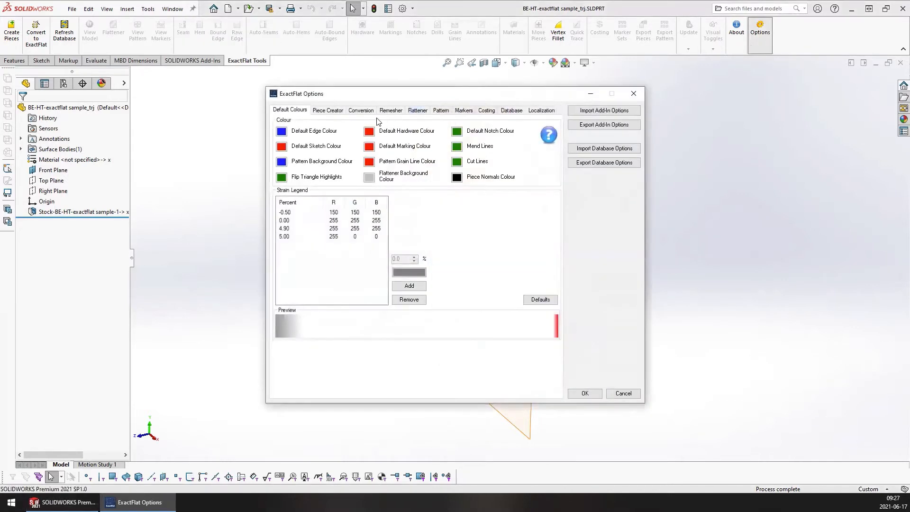
left_click(327, 110)
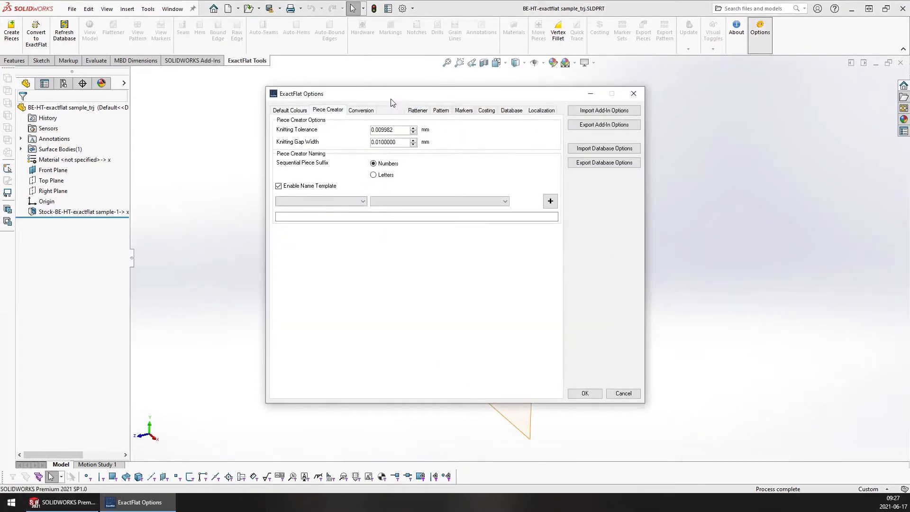
left_click_drag(392, 103, 384, 119)
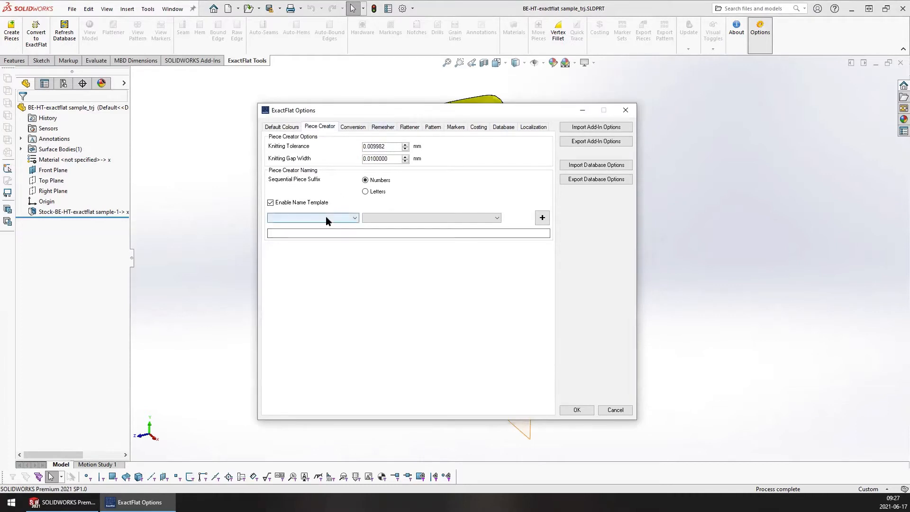
left_click(326, 219)
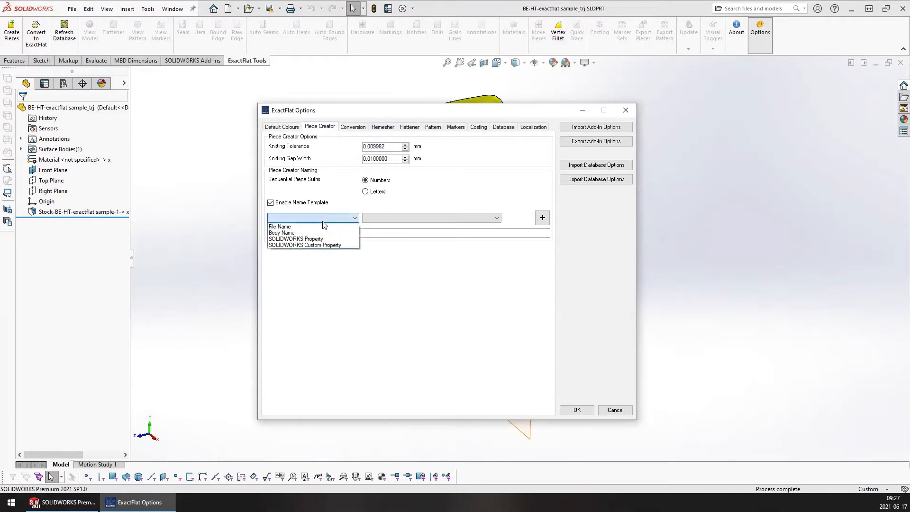
left_click(327, 245)
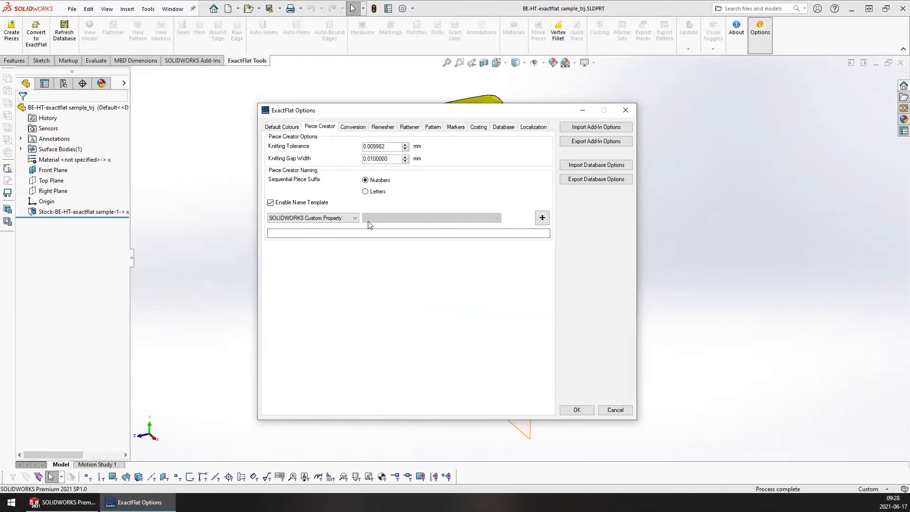
Switch the name template source to File Name, add {FileName} to the template and apply the options
left_click(338, 219)
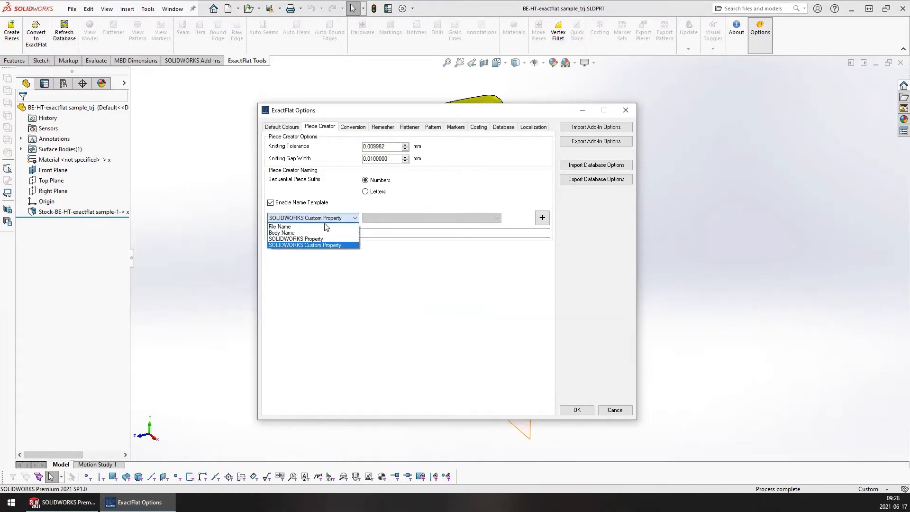
left_click(282, 226)
left_click(292, 232)
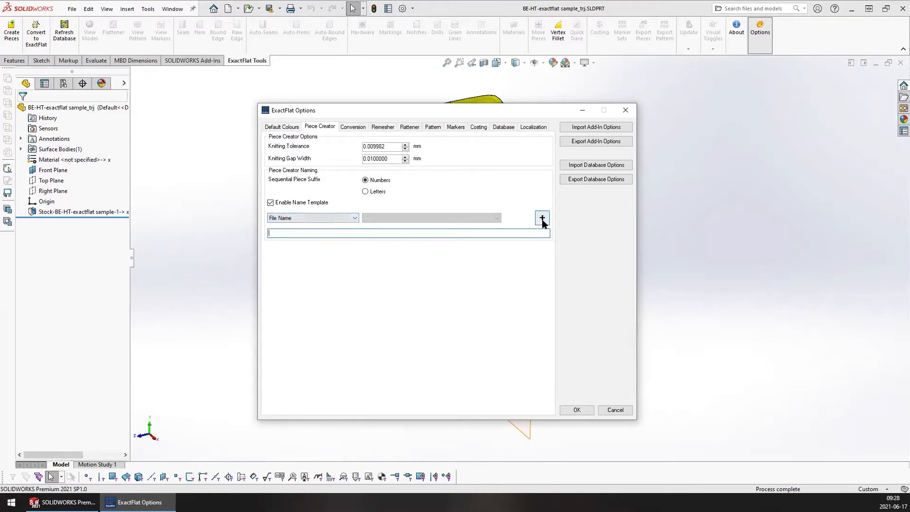
left_click(543, 219)
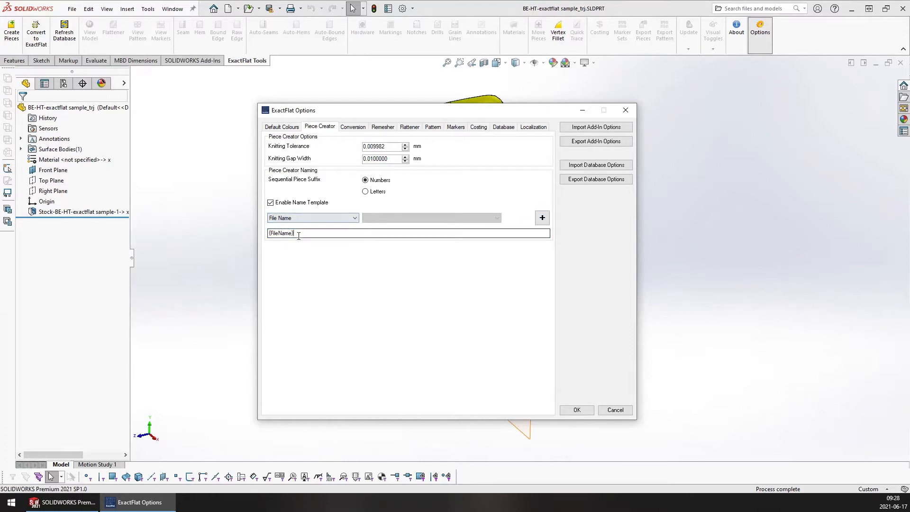
double_click(282, 233)
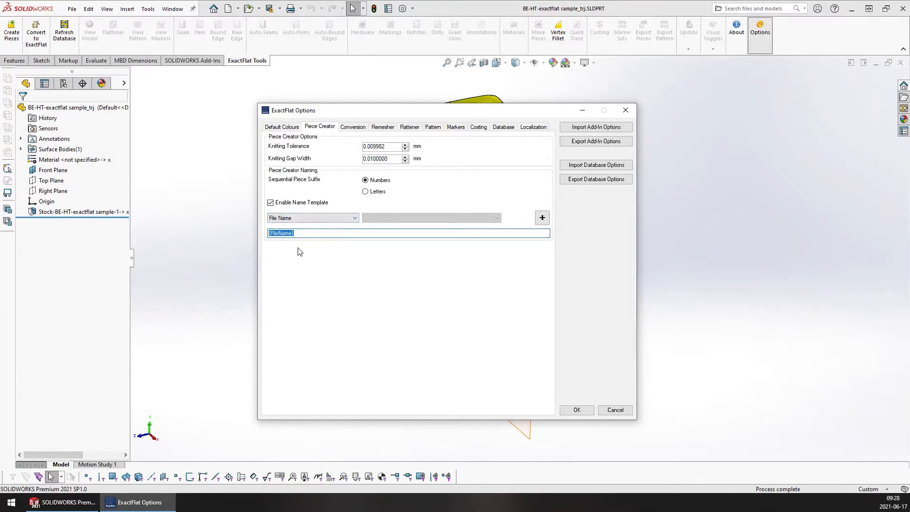
left_click(313, 232)
left_click(577, 410)
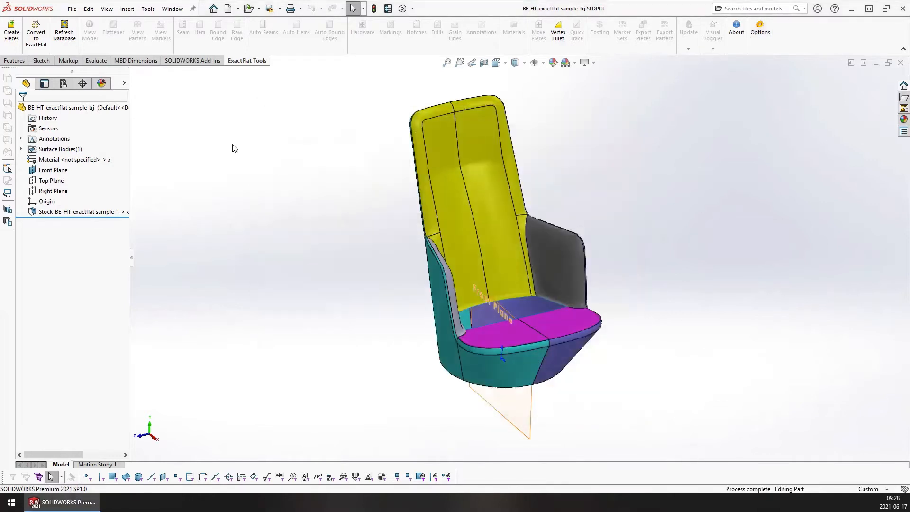
Start the Piece Creator and select the four backrest faces to check the name proposed for the piece
left_click(9, 45)
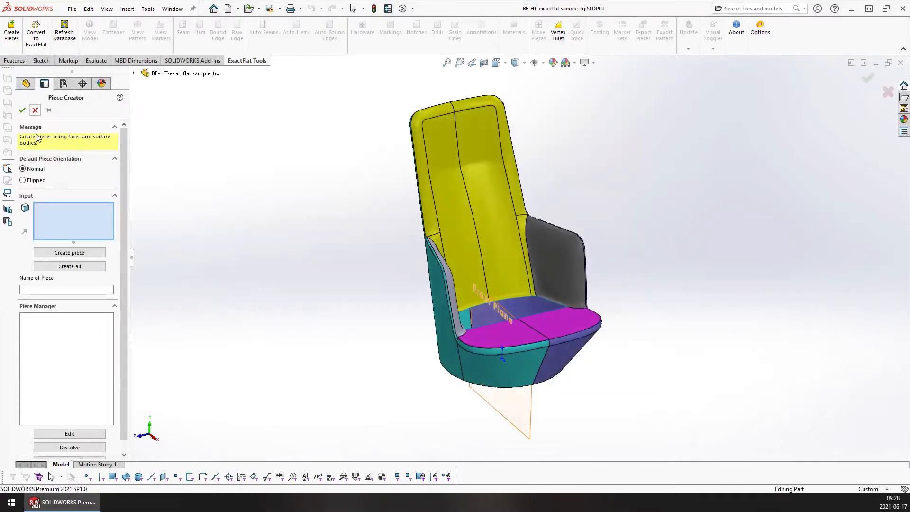
left_click(425, 180)
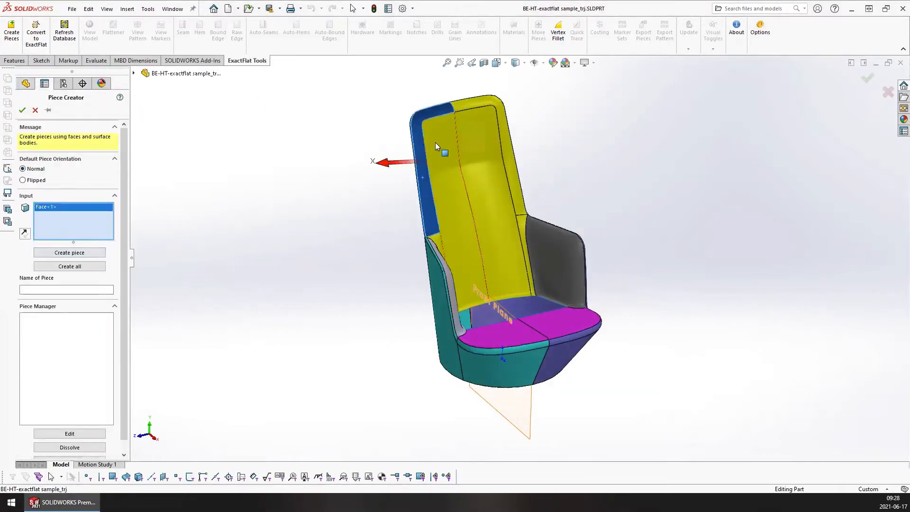
left_click(435, 142)
left_click(458, 109)
left_click(467, 127)
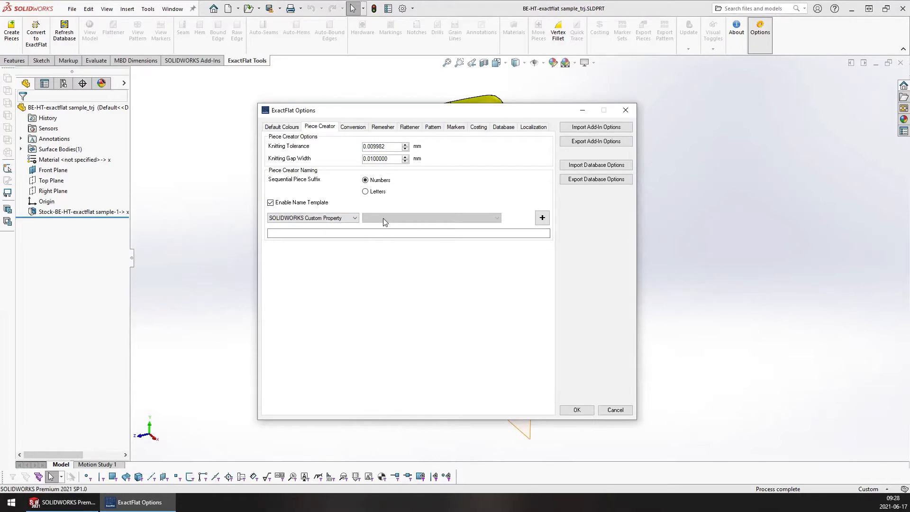
Insert the {FileName} placeholder in the Piece Creator name template again and accept the ExactFlat options
left_click(339, 219)
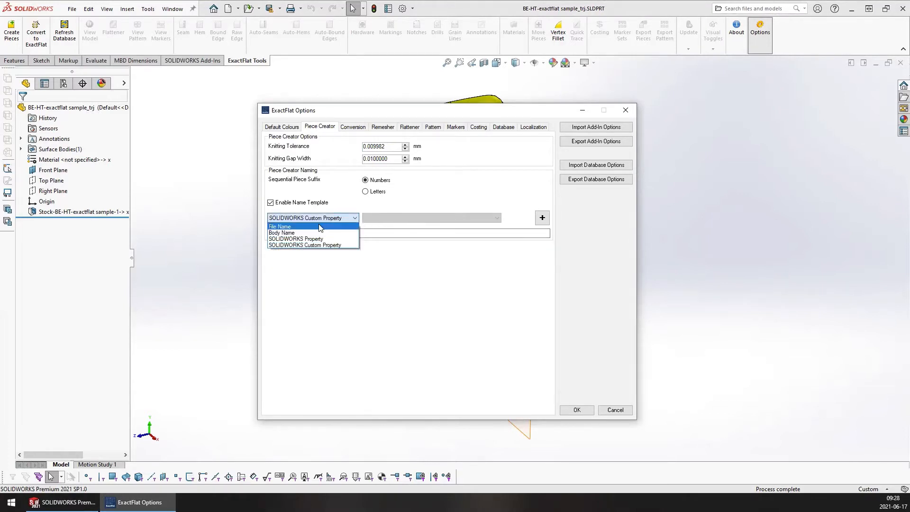
left_click(321, 227)
left_click(293, 231)
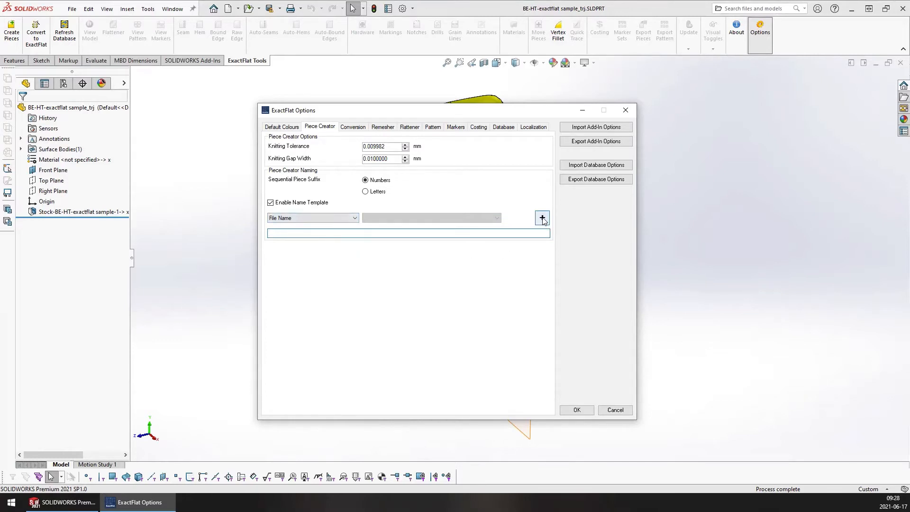
left_click(543, 218)
double_click(300, 236)
left_click(313, 233)
left_click(576, 411)
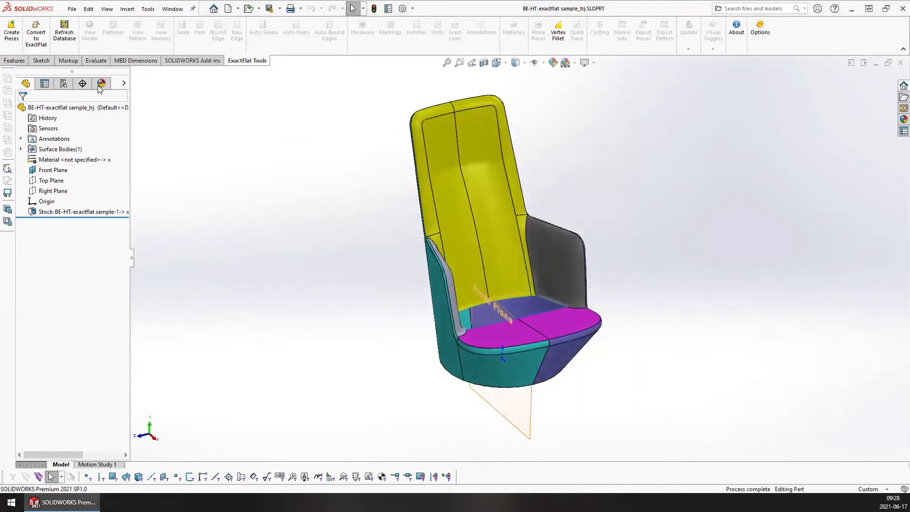
Examine the piece name generated for the four backrest faces in the Piece Creator, and cancel without creating the piece
left_click(11, 33)
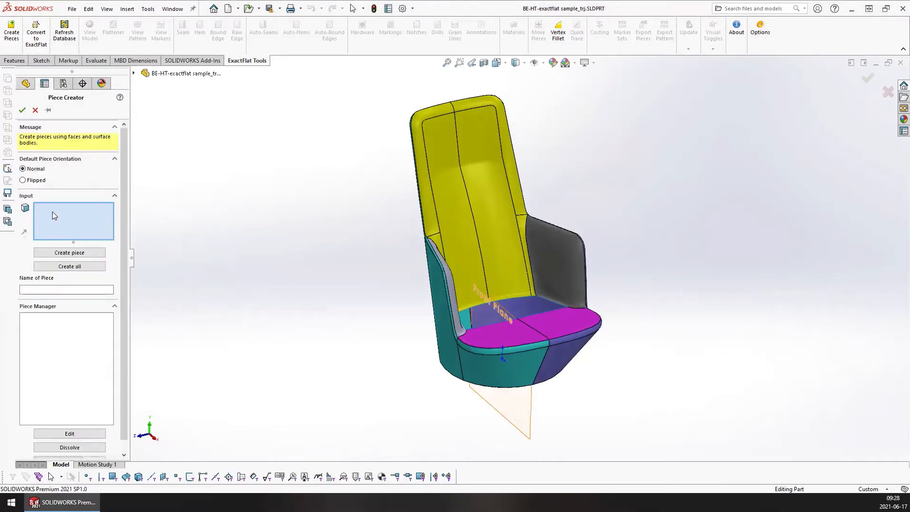
left_click(426, 162)
left_click(440, 138)
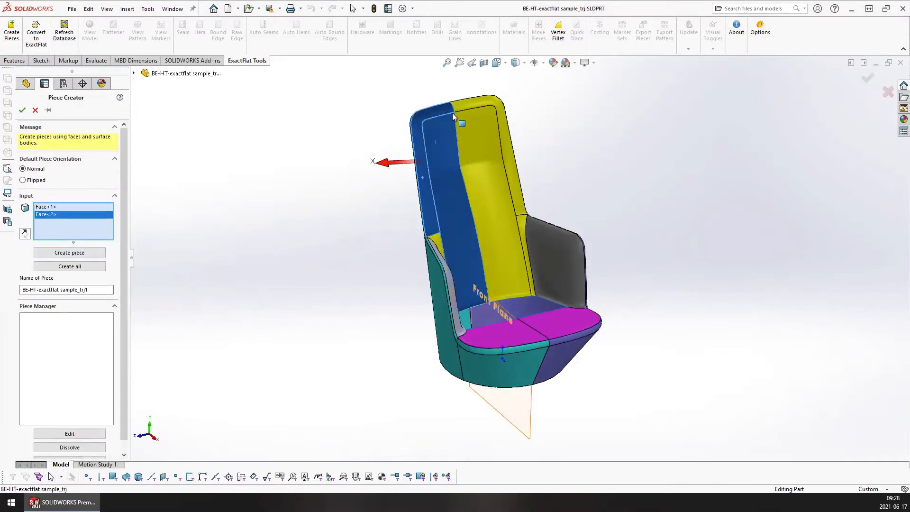
left_click(464, 126)
left_click(457, 199)
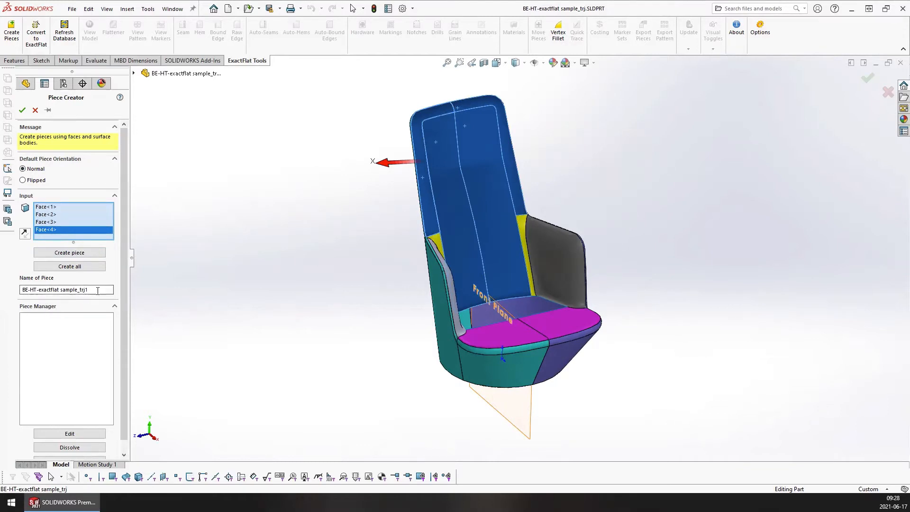
left_click(35, 111)
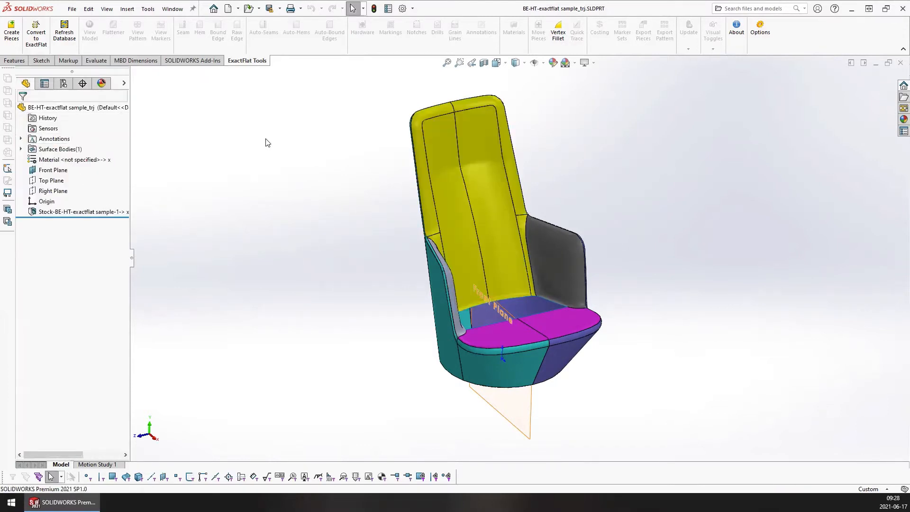
Reopen the Piece Creator options and clear the name template text
left_click(757, 30)
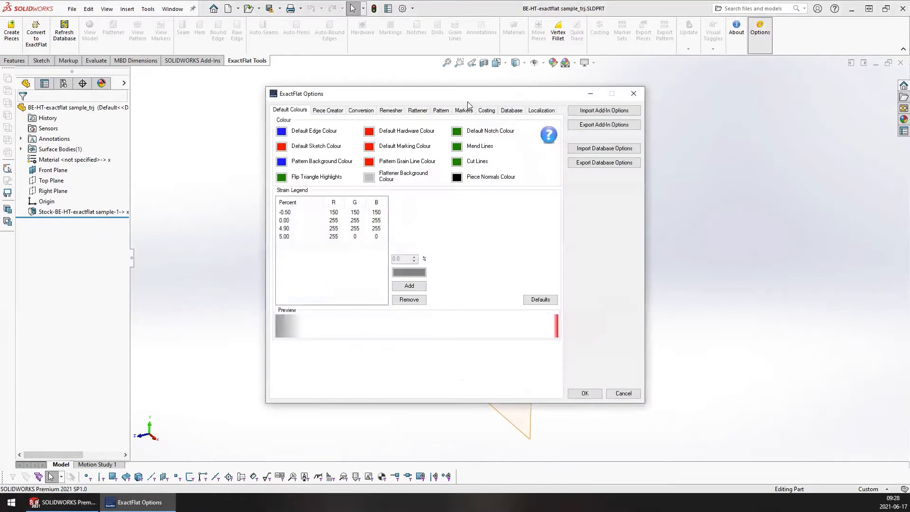
left_click_drag(446, 100, 340, 84)
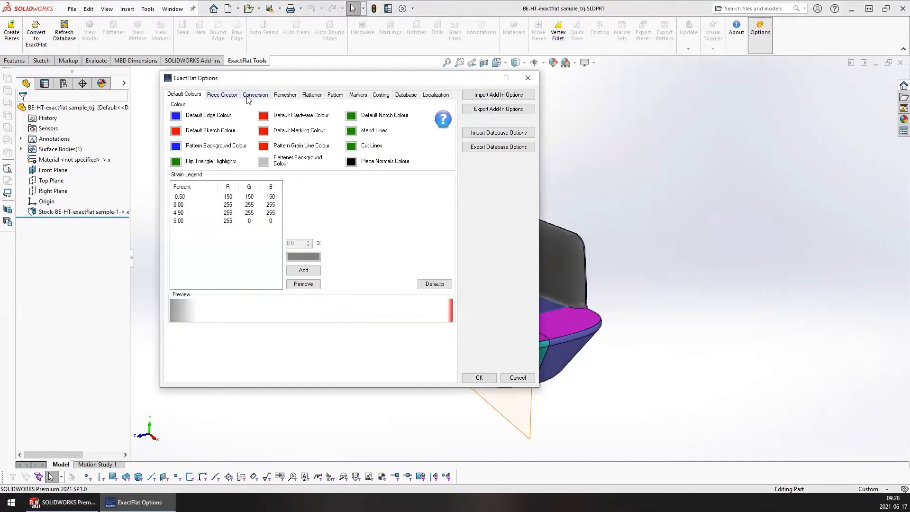
left_click(232, 95)
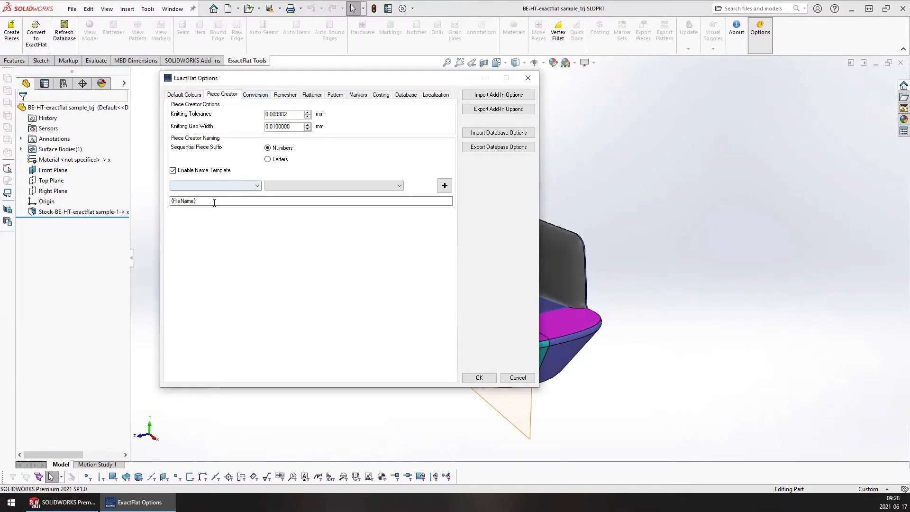
left_click_drag(211, 201, 133, 207)
key("Delete")
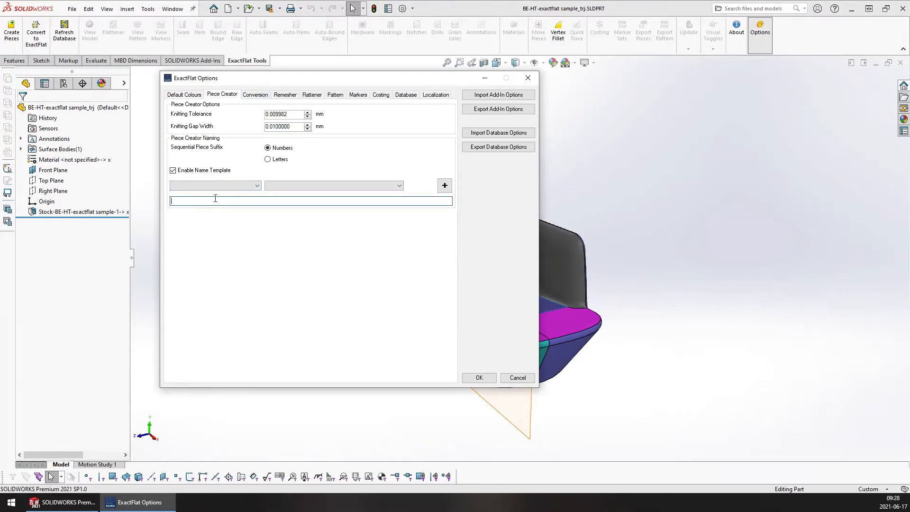
Review the Conversion options and the available Automatic Remesh choices
left_click(257, 95)
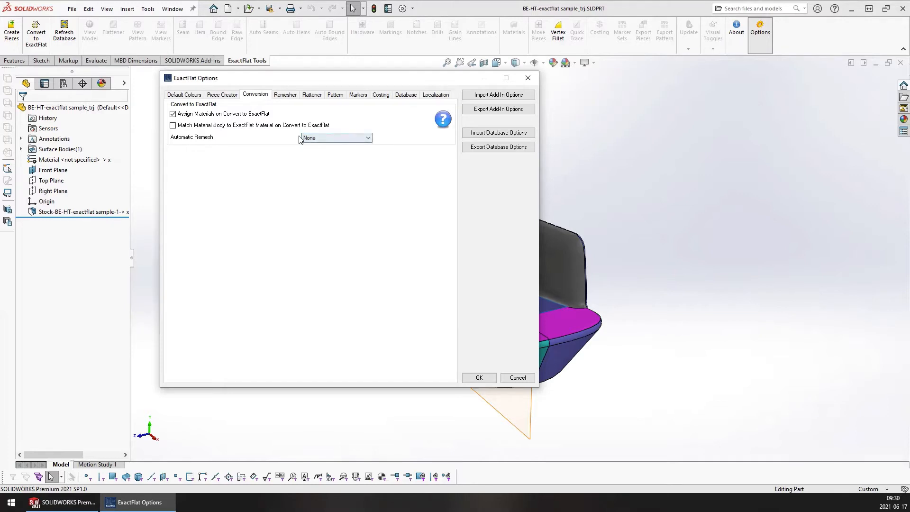
left_click(365, 139)
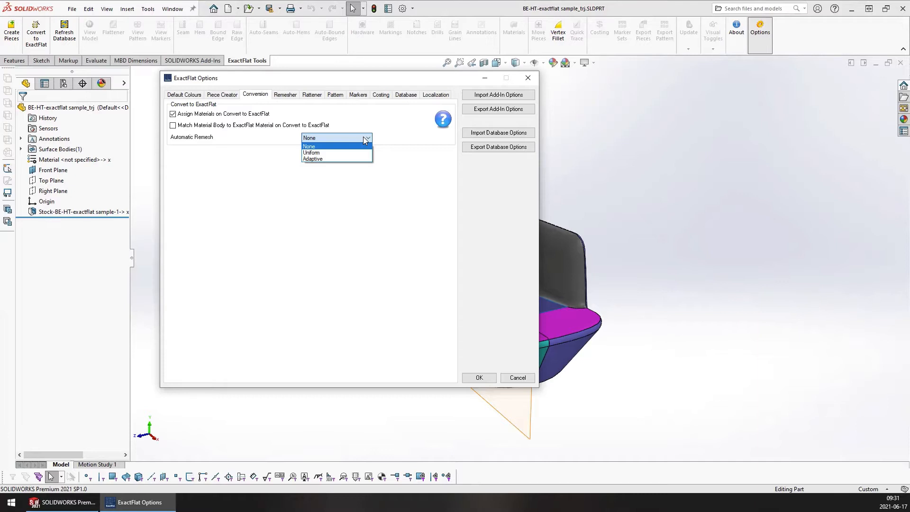
left_click(416, 148)
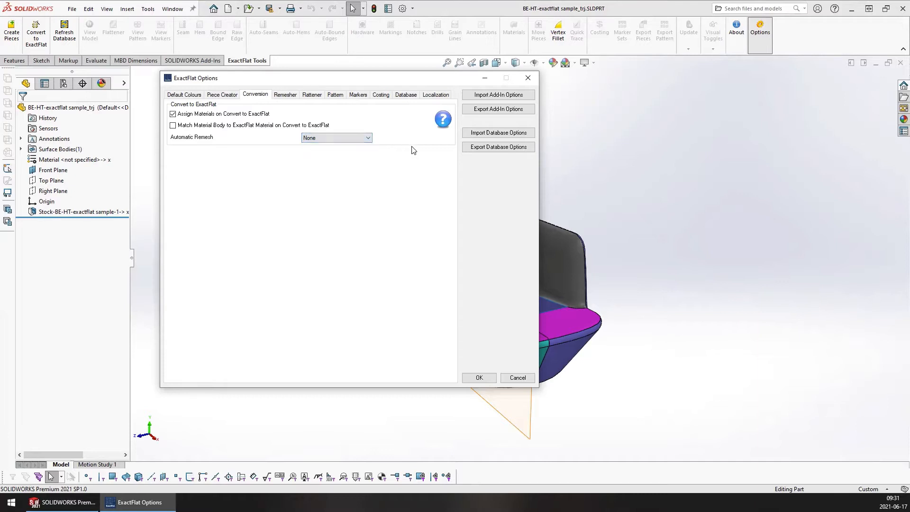
Review the Remesher options, including the Minimum Edge Length Factor, the uniform Distance fidelity and the Desired Vertex Count
left_click(286, 95)
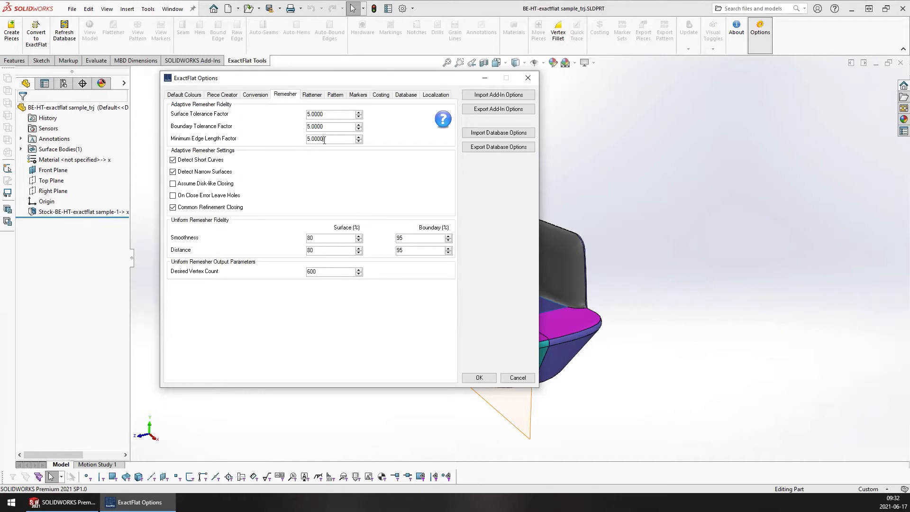
left_click_drag(328, 139, 283, 139)
left_click(330, 250)
double_click(328, 272)
left_click(334, 272)
left_click_drag(334, 272, 295, 280)
left_click(343, 269)
Set the Flattener's automatic tolerance to 1% and apply the ExactFlat options
left_click(312, 96)
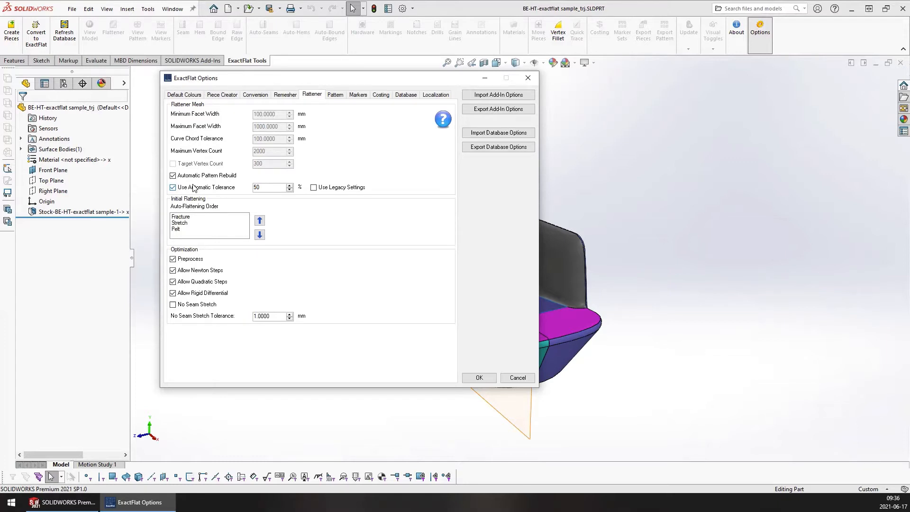
double_click(256, 188)
type("1")
left_click(480, 378)
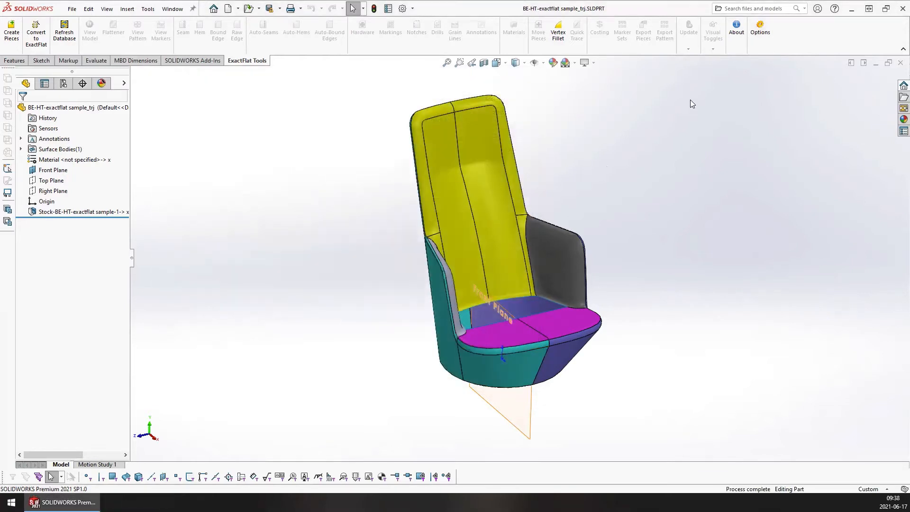
Create a piece from the six backrest faces of the chair with Piece Creator
left_click(12, 31)
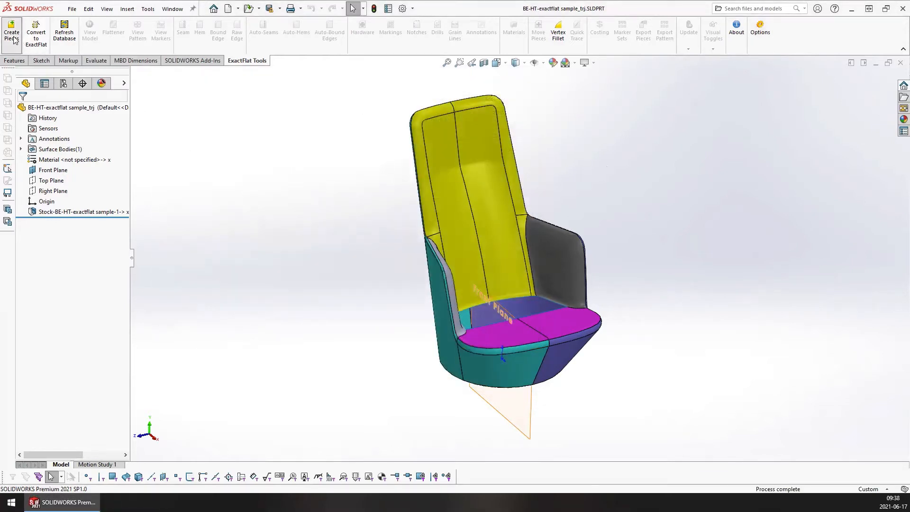
left_click(429, 206)
left_click(450, 194)
left_click(486, 180)
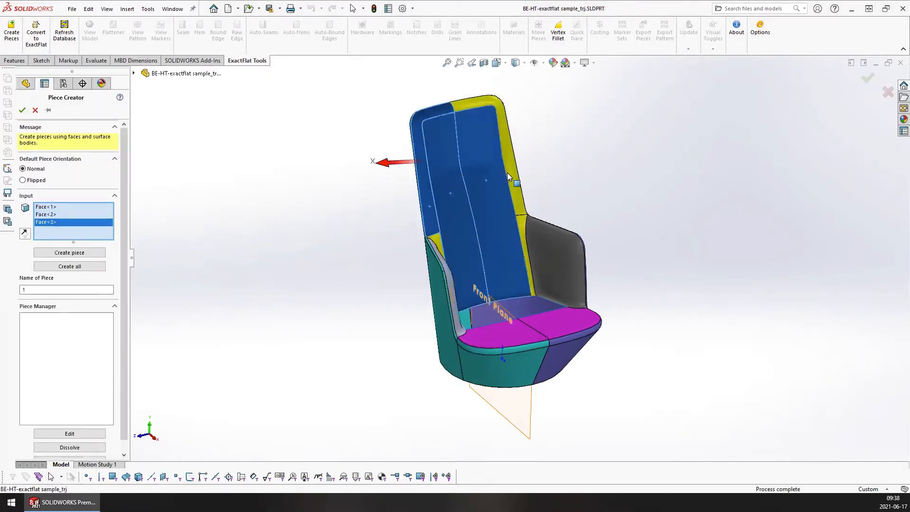
left_click(507, 175)
left_click(529, 230)
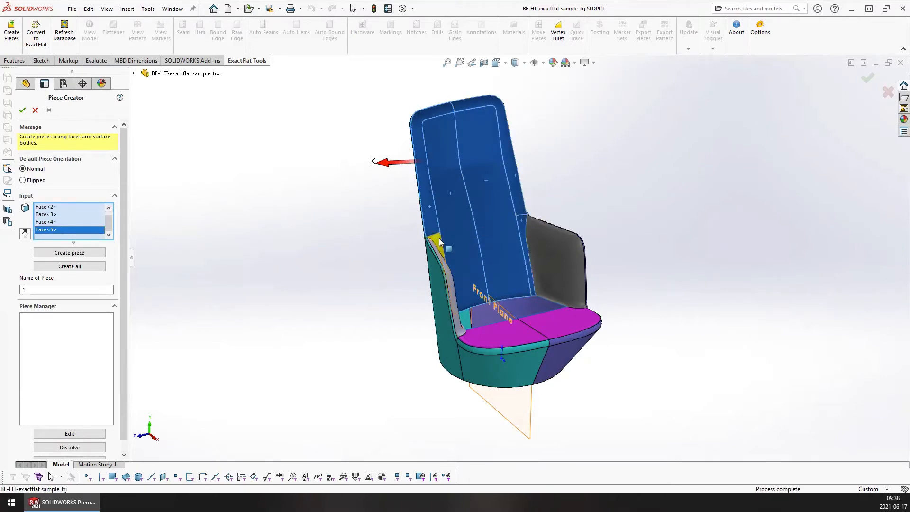
left_click(440, 241)
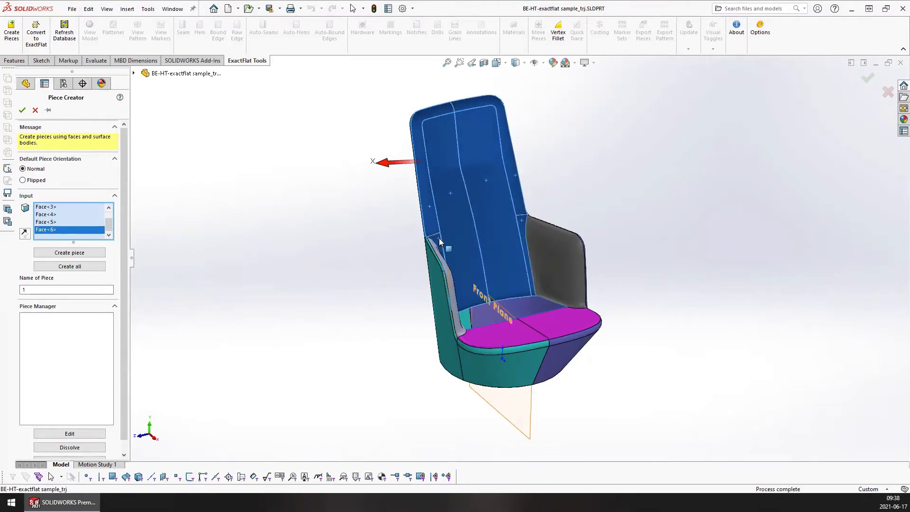
left_click(22, 110)
Convert the backrest piece to an ExactFlat file with the EF Sample - Laminate 47 material
left_click(37, 37)
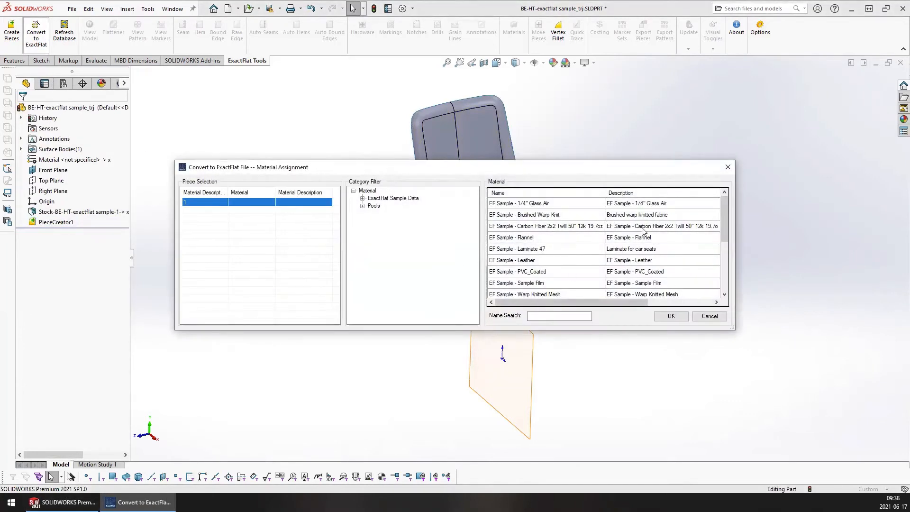
left_click(648, 254)
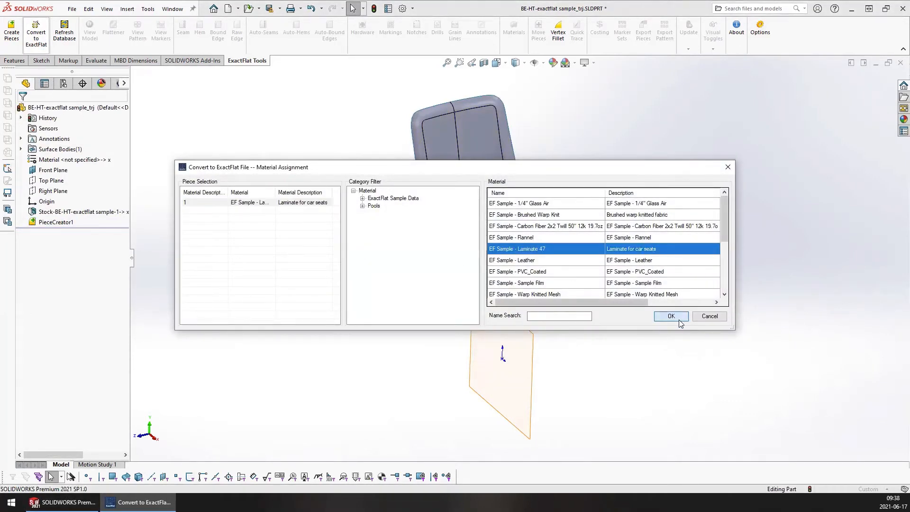
left_click(672, 316)
Inspect the backrest piece's triangle mesh in the Flattener, with mesh edges shown, and close it without changes
left_click(113, 31)
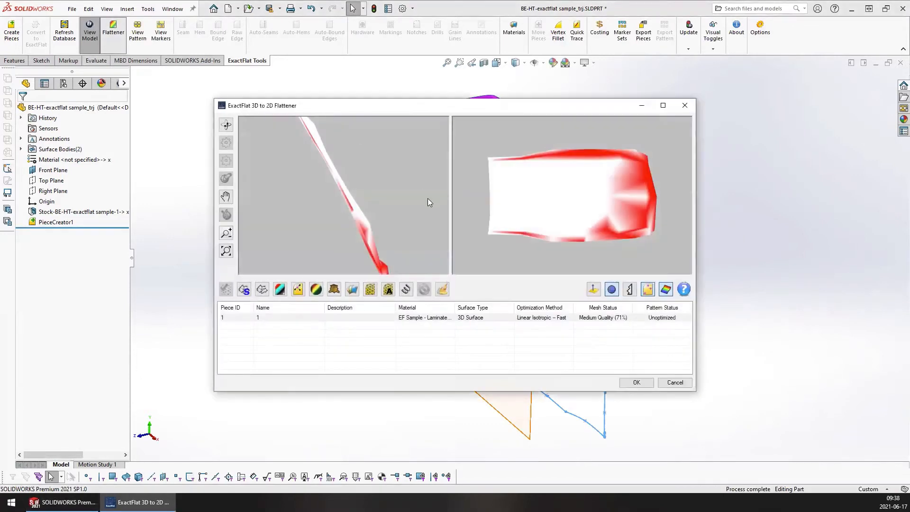
left_click(630, 290)
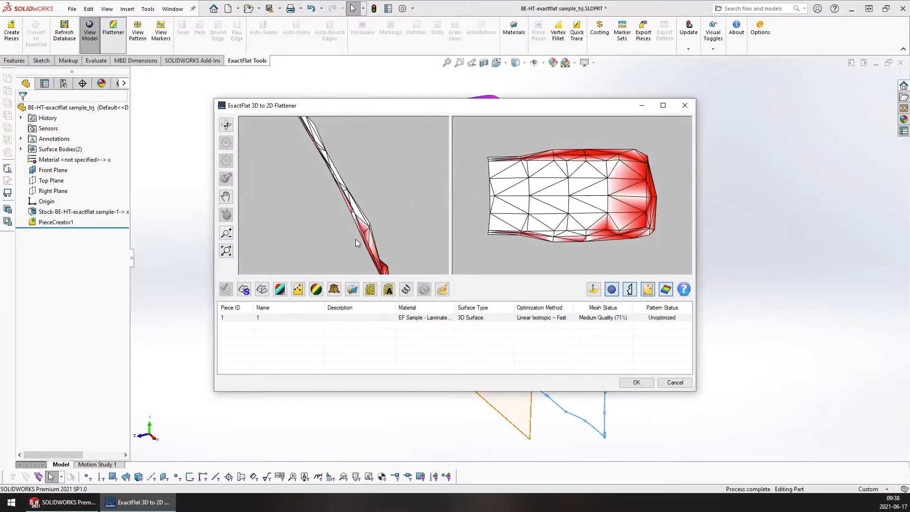
left_click_drag(354, 238, 343, 123)
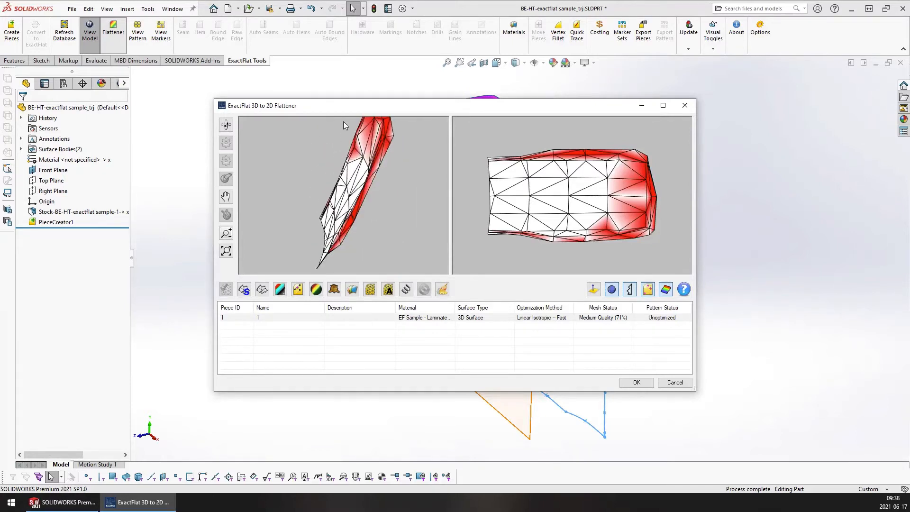
left_click_drag(358, 231, 432, 191)
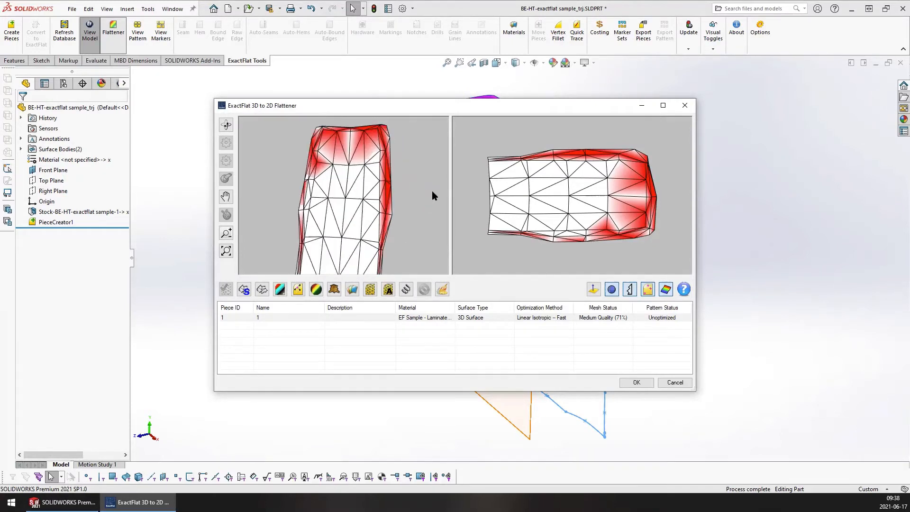
left_click(666, 382)
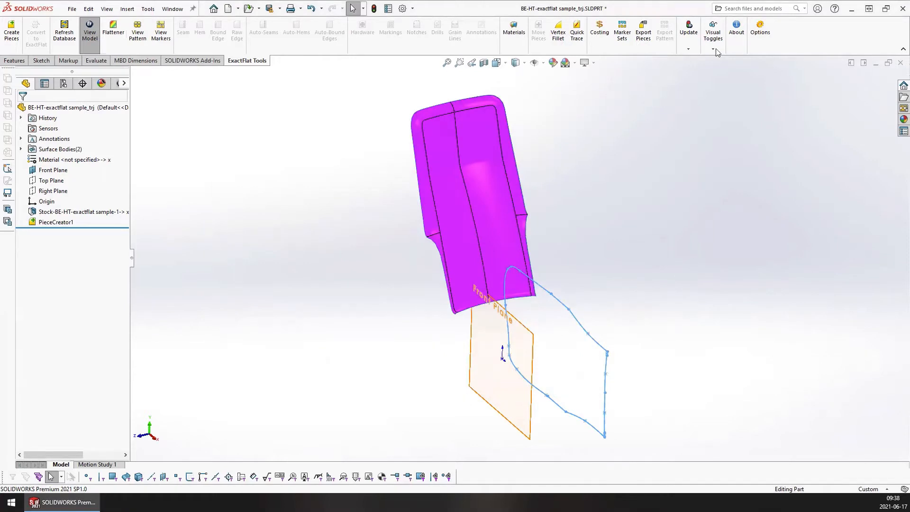
Set the Flattener's automatic tolerance to 100% in the ExactFlat options and regenerate the pattern
left_click(760, 30)
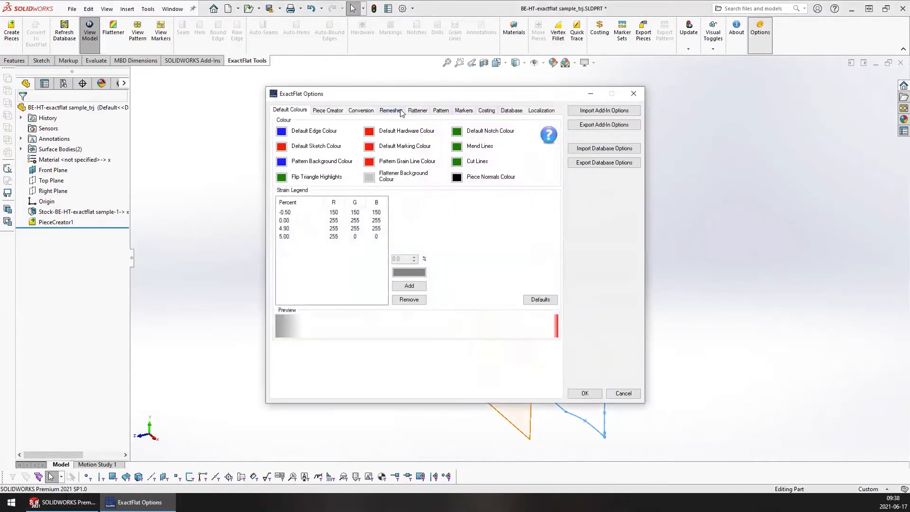
left_click(418, 110)
left_click(379, 204)
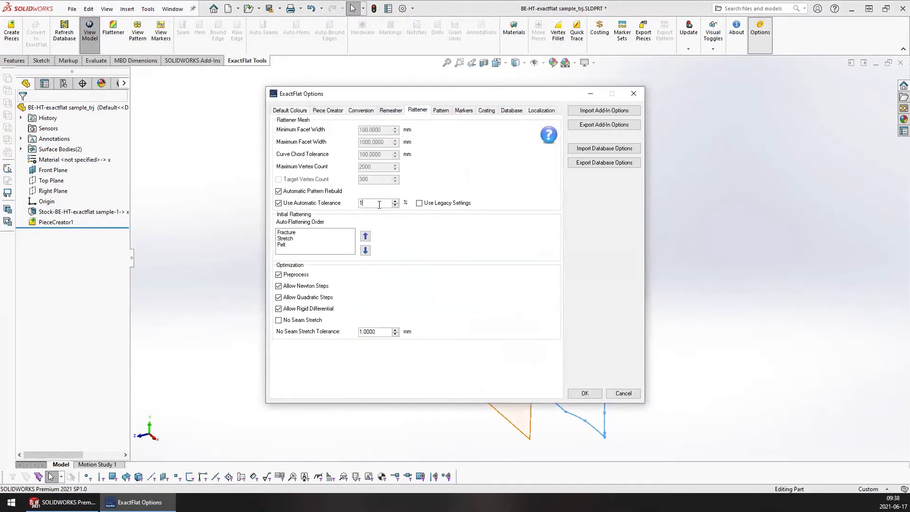
type("00")
left_click(587, 394)
left_click(688, 49)
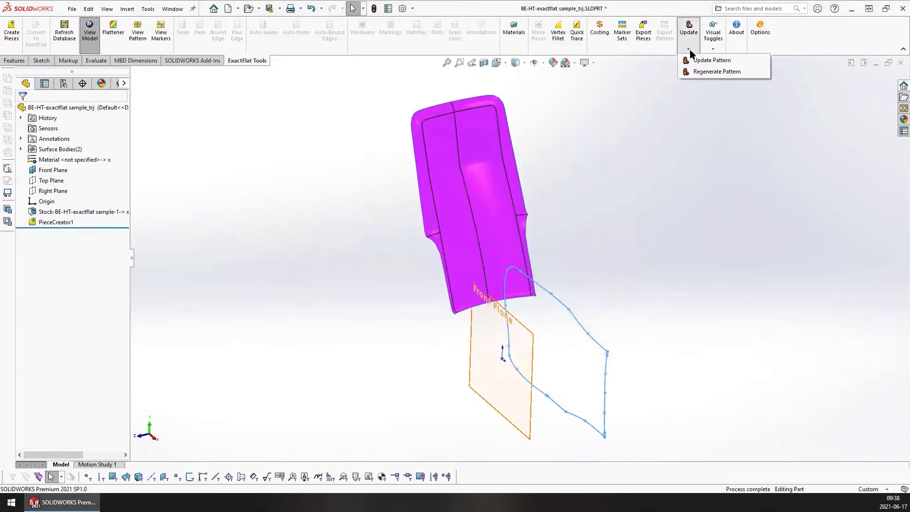
left_click(701, 72)
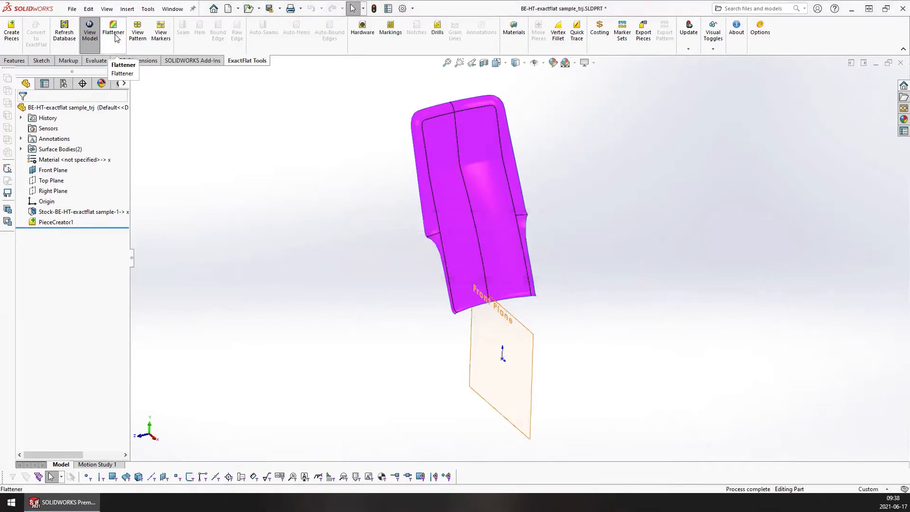
Inspect the regenerated backrest mesh in the Flattener and try adaptive remeshing on the piece
left_click(113, 31)
middle_click_drag(385, 236, 433, 200)
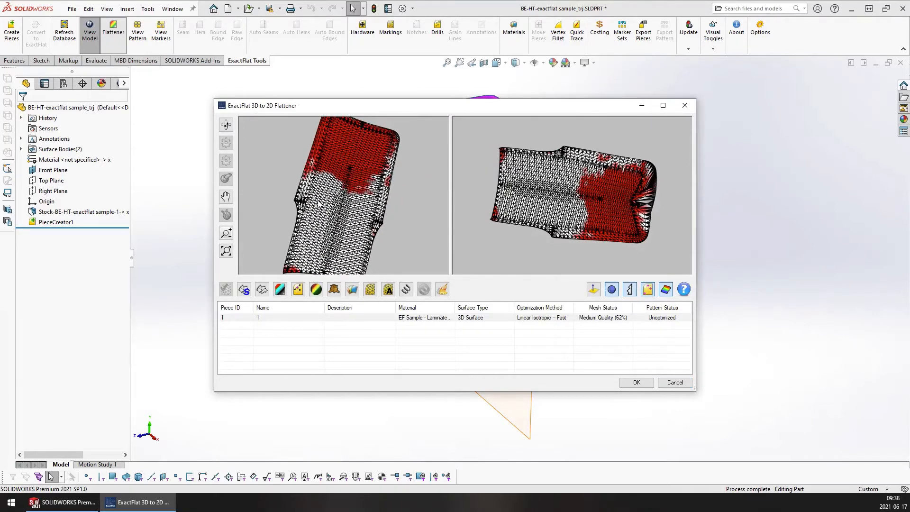
middle_click_drag(320, 203, 346, 201)
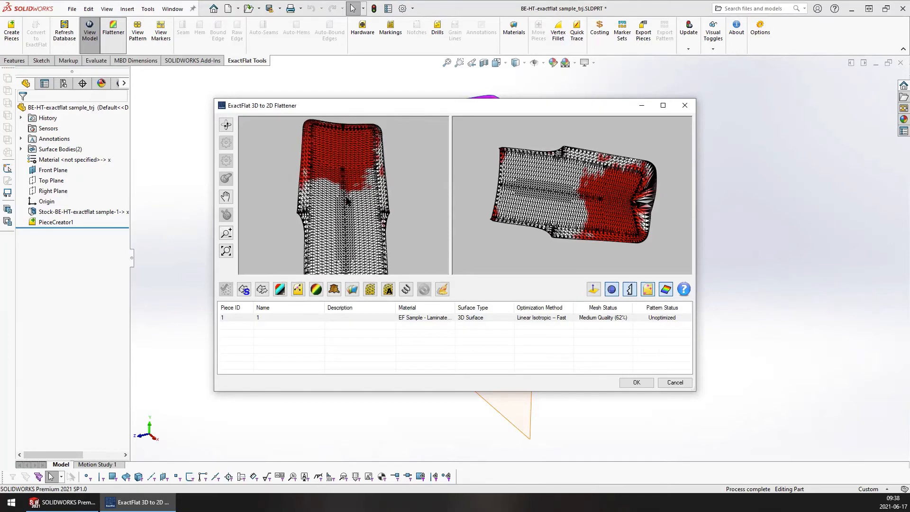
left_click(388, 289)
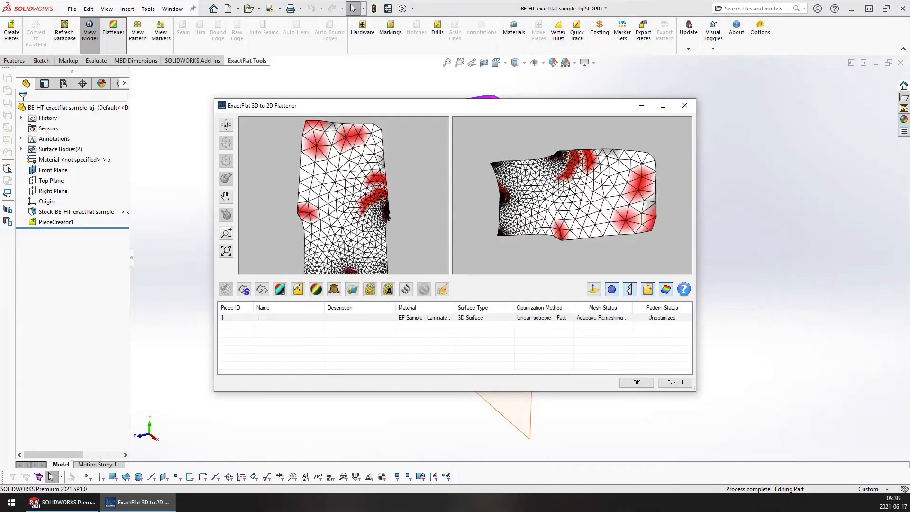
left_click(675, 383)
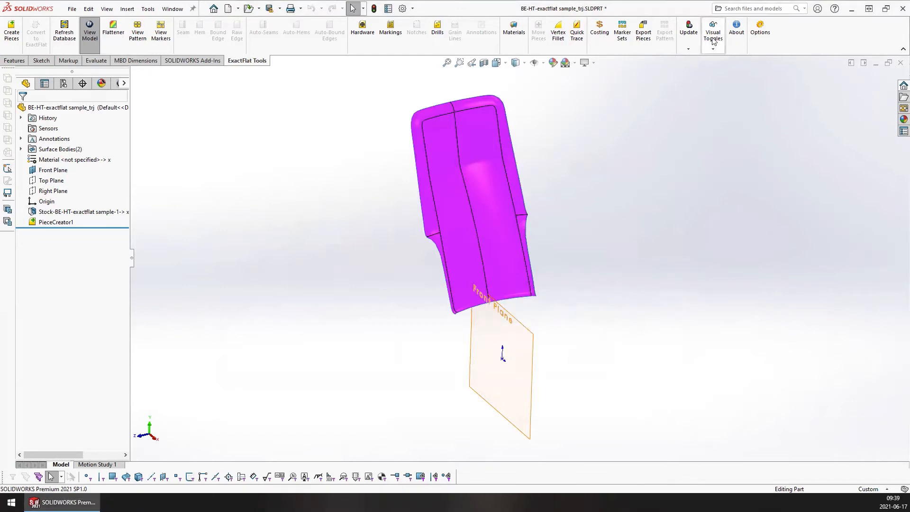
Review the Remesher options and try the Flattener mesh settings with automatic tolerance off, toggling Target Vertex Count
left_click(760, 30)
left_click(390, 110)
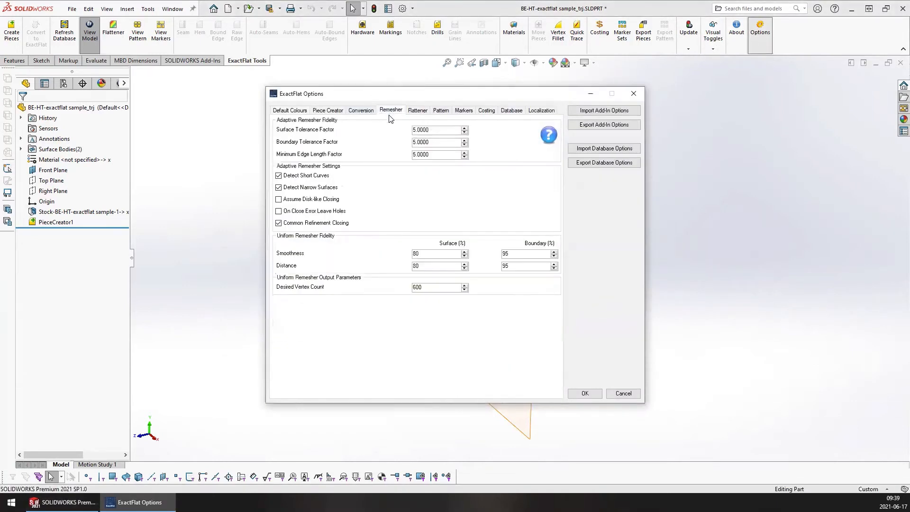
left_click(417, 109)
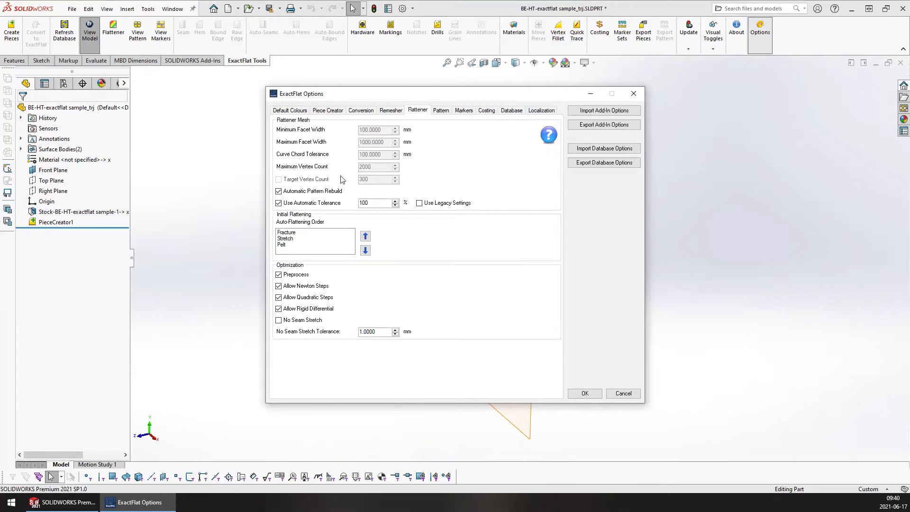
left_click(283, 206)
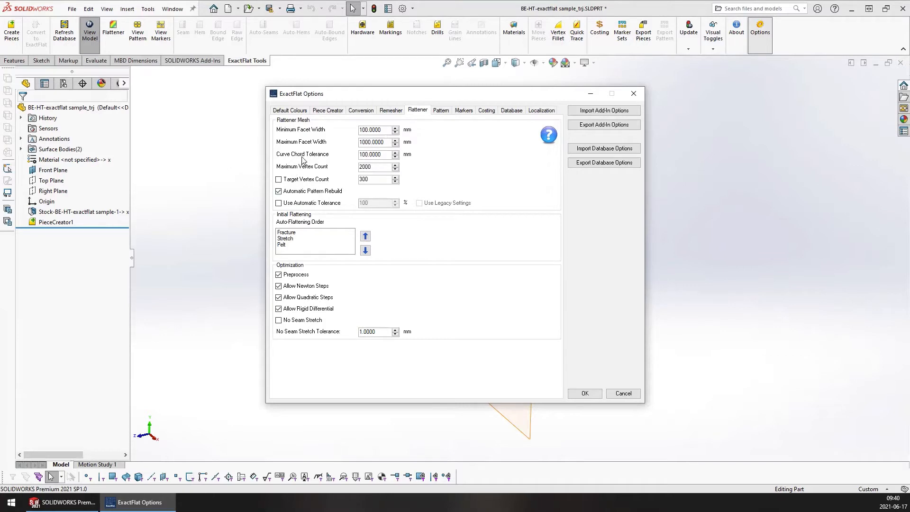
left_click_drag(378, 170, 349, 170)
left_click(279, 180)
left_click(280, 180)
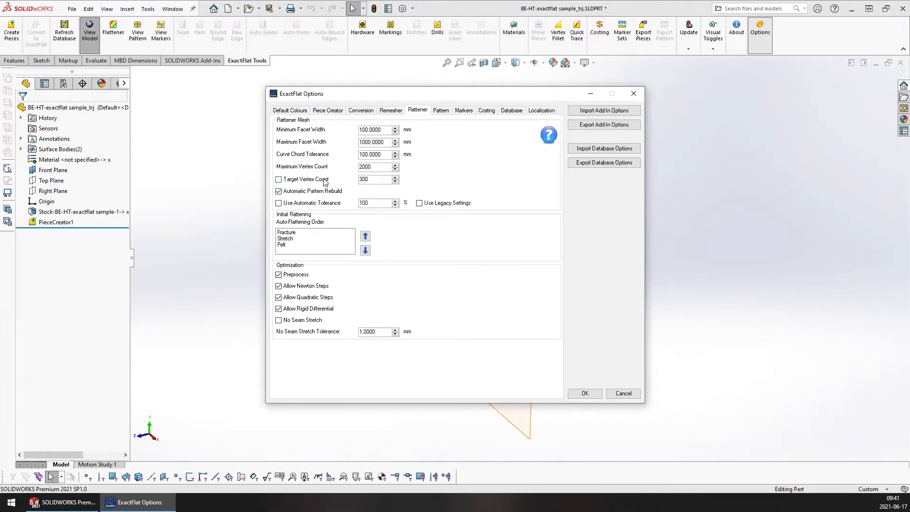
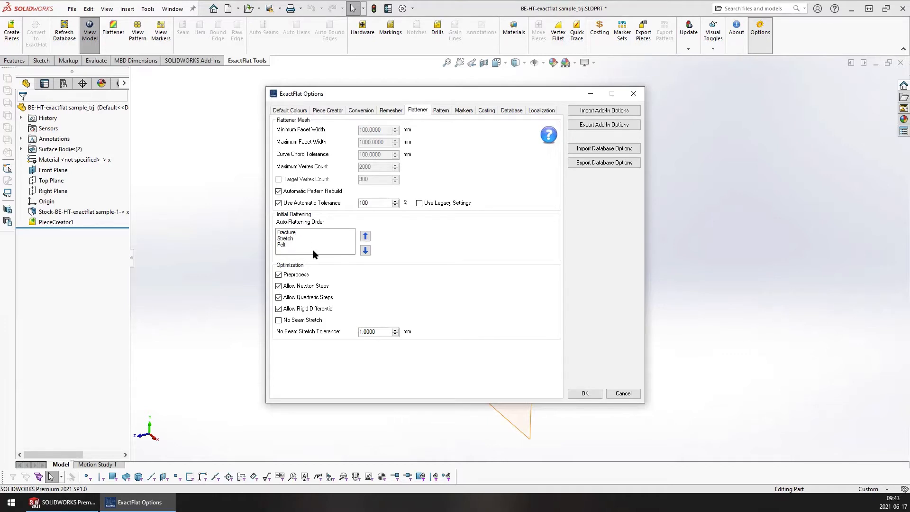
Try moving Pelt to the head of the auto-flattening order, restore it to last place, and review each method
left_click(290, 240)
left_click(288, 244)
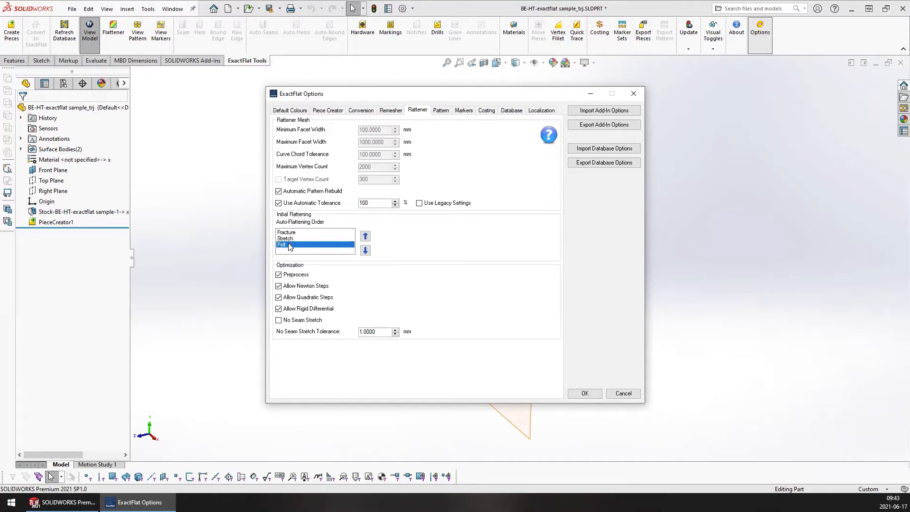
left_click(365, 236)
left_click(365, 237)
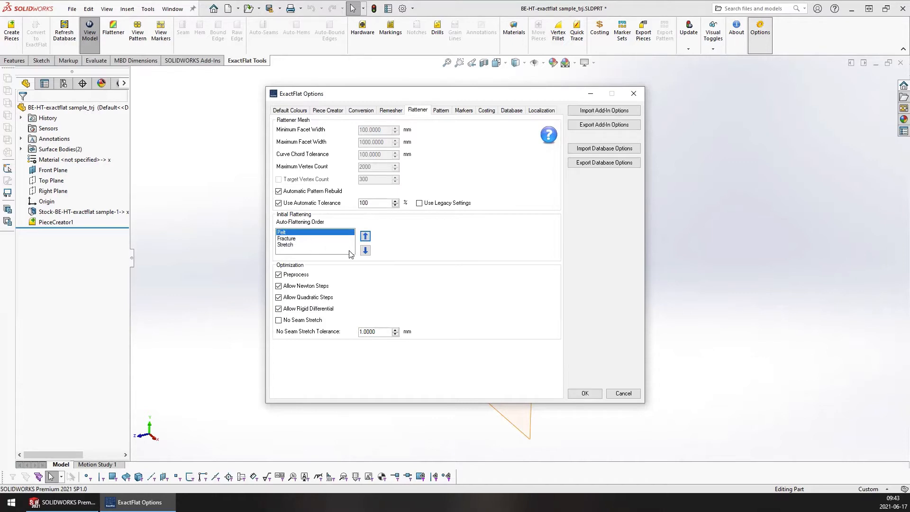
left_click(367, 252)
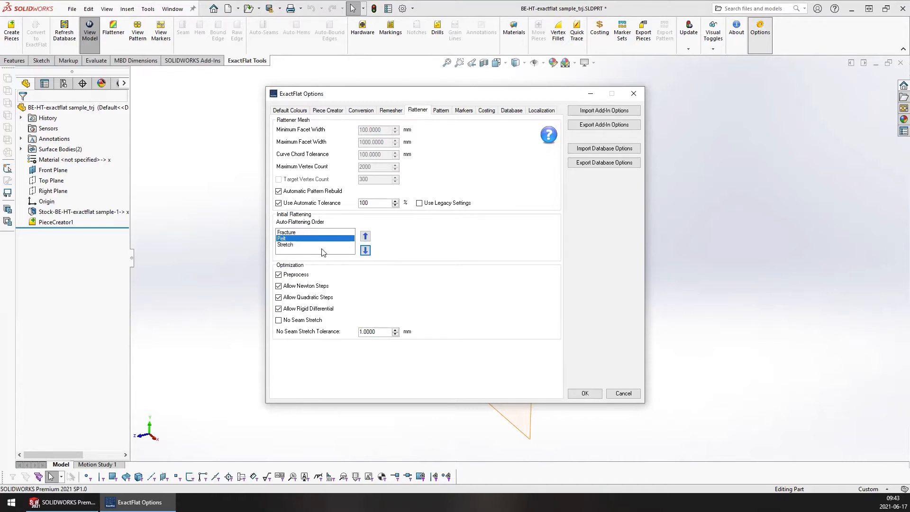
left_click(365, 251)
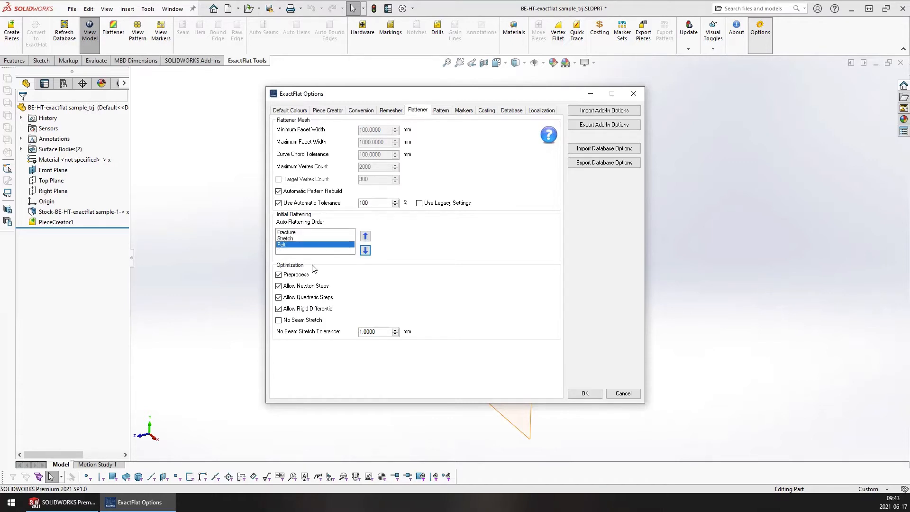
left_click(295, 232)
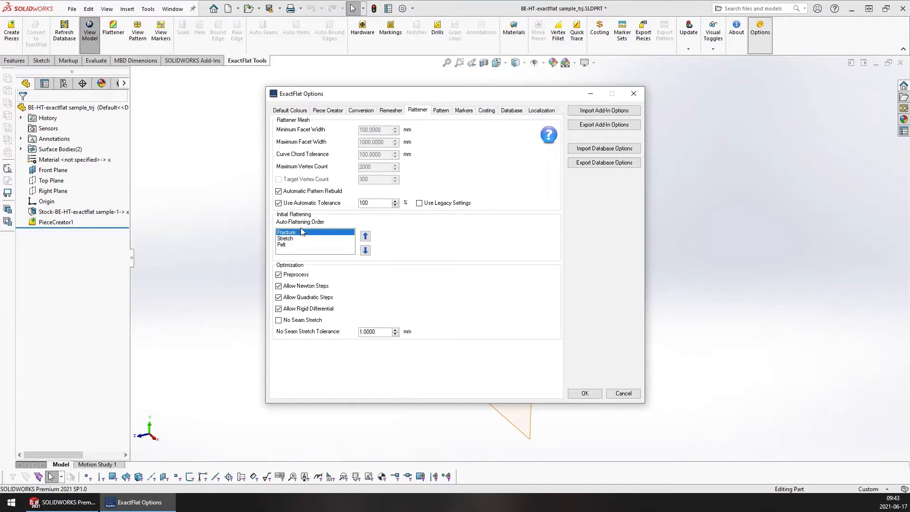
left_click(296, 239)
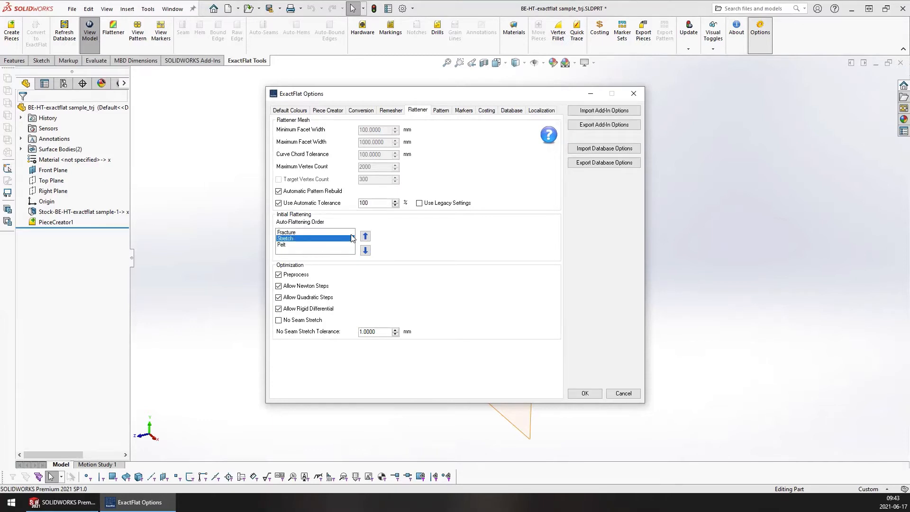
left_click(292, 245)
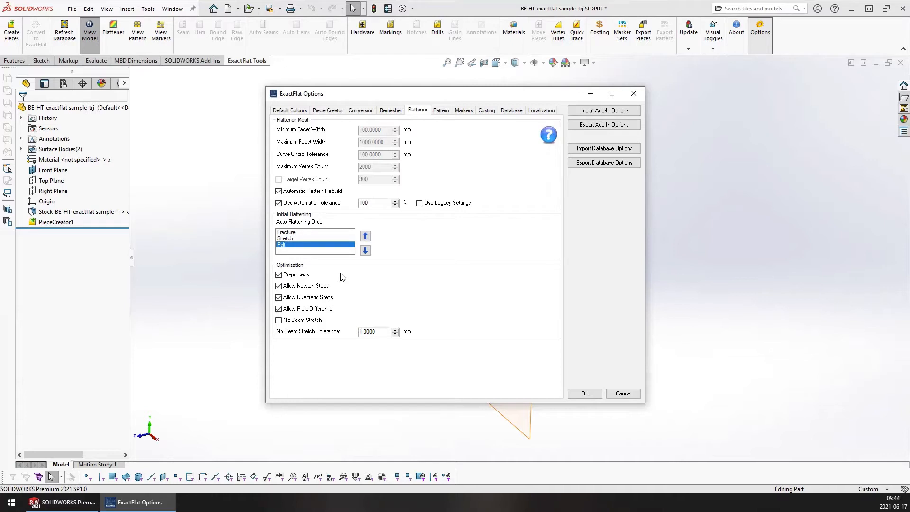
Adjust the Flattener's optimization options by toggling Preprocess and No Seam Stretch and setting the No Seam Stretch tolerance to 10 mm
left_click(279, 274)
double_click(365, 332)
type("10")
left_click(294, 321)
left_click_drag(378, 331, 347, 337)
Set the default seam in the Pattern options to Join 6mm
left_click(441, 111)
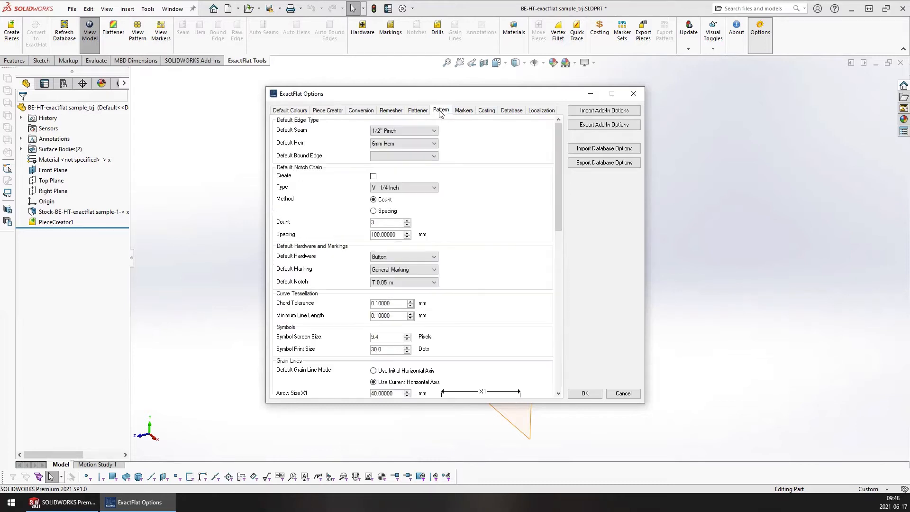
left_click_drag(444, 97, 432, 96)
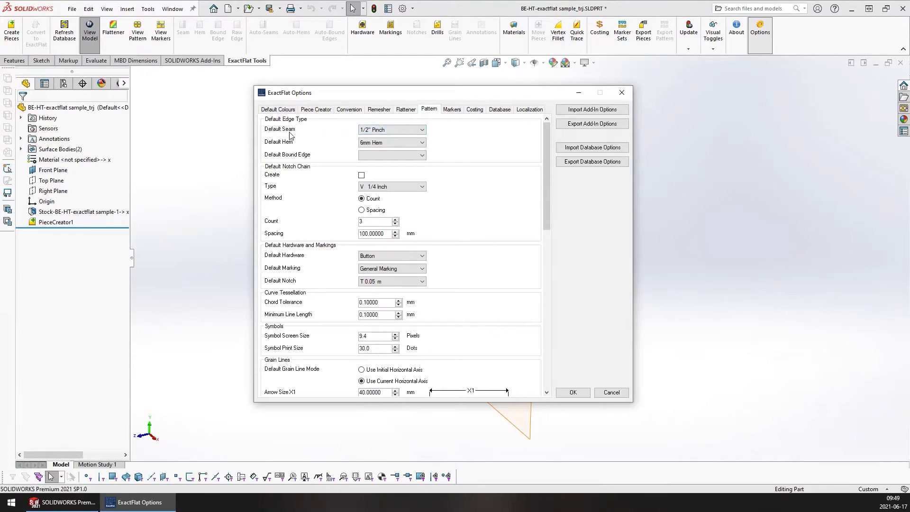
left_click(365, 131)
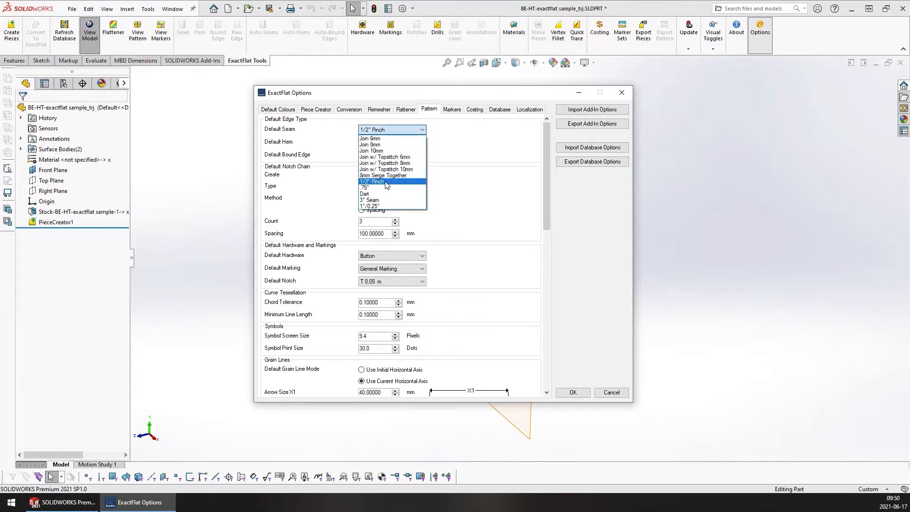
left_click(401, 138)
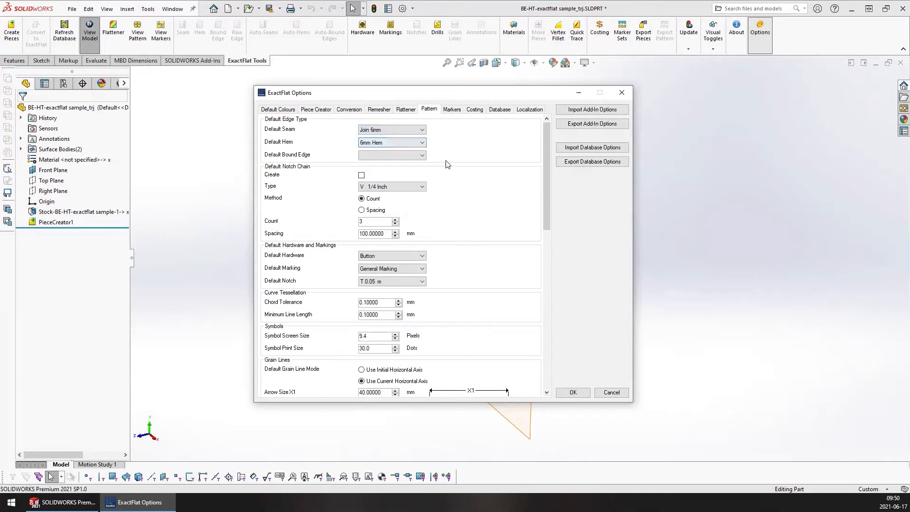
Set the default hem to 2" Hem in the Pattern options and check the Default Bound Edge choices
left_click(402, 143)
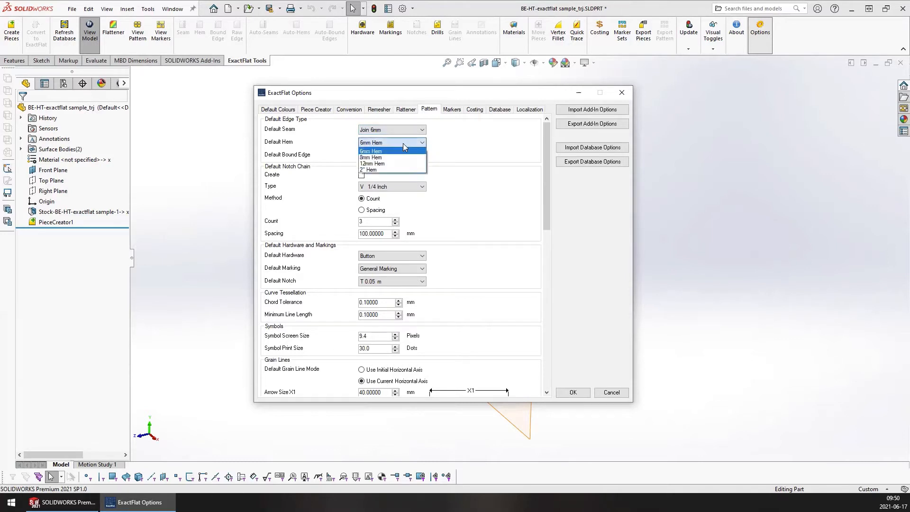
left_click(386, 170)
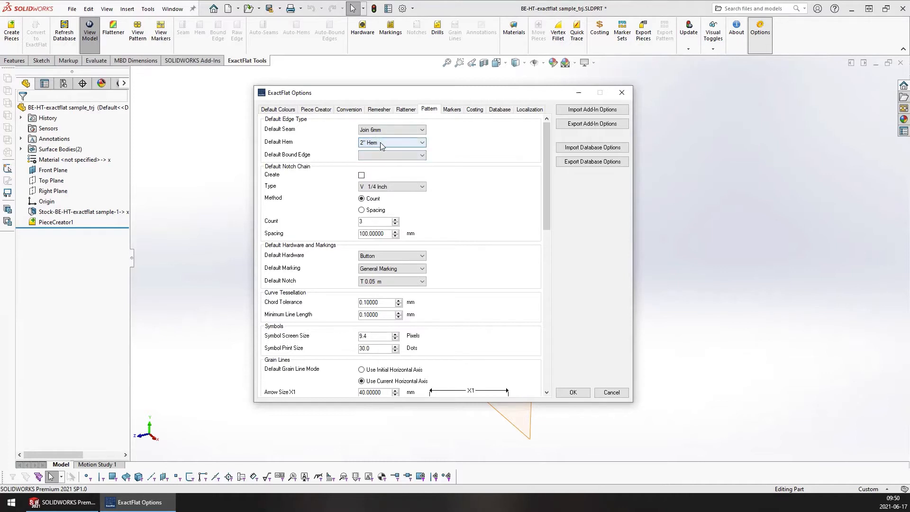
left_click(422, 157)
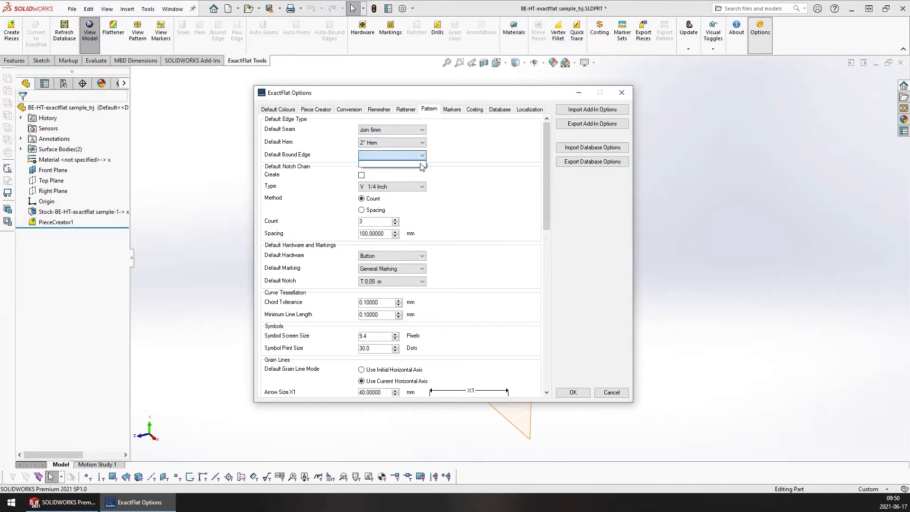
left_click(423, 157)
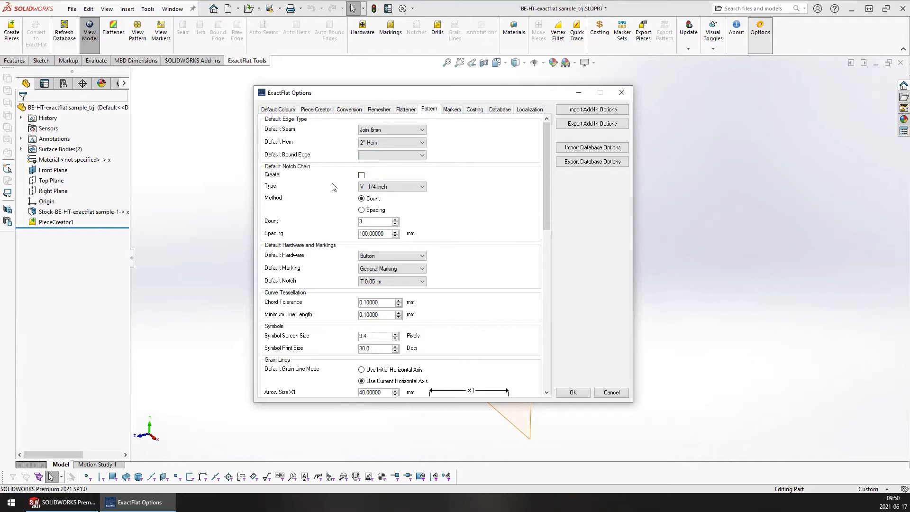
Enable creation of the default notch chain and set its notch type to Slit 4 mm
left_click(362, 175)
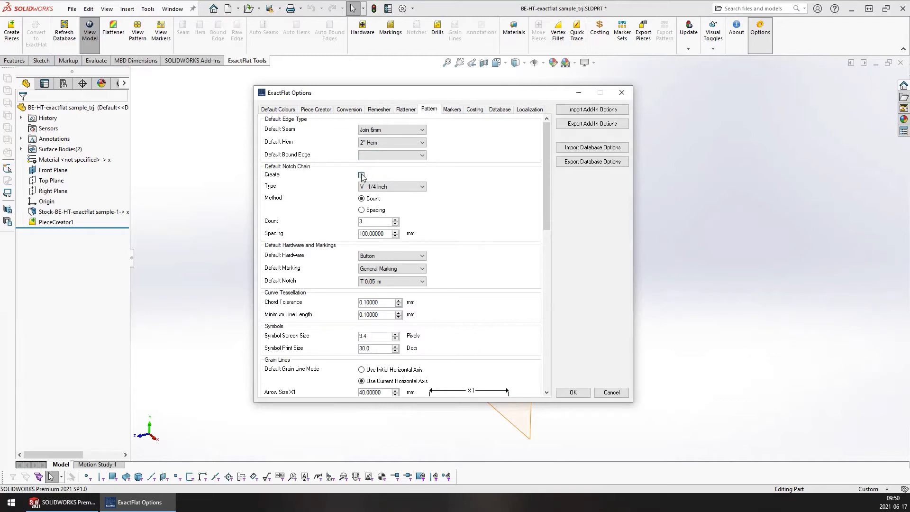
left_click(388, 187)
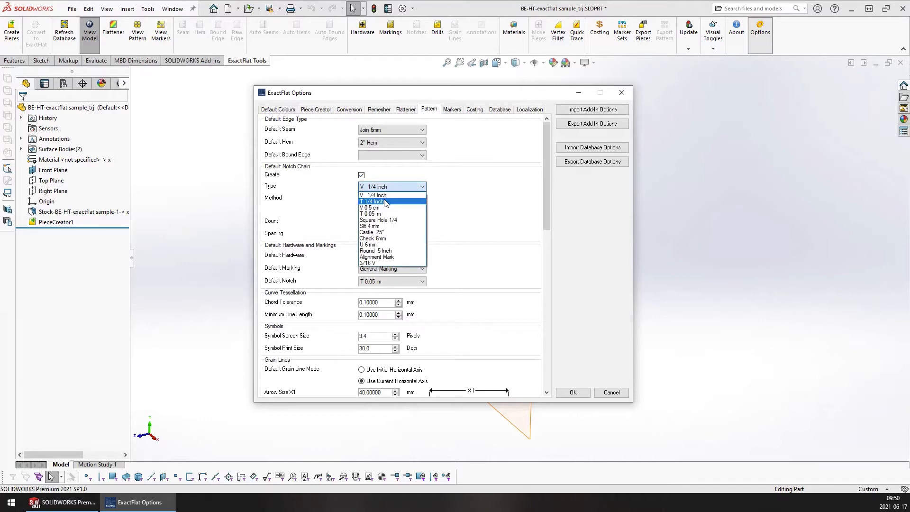
left_click(379, 226)
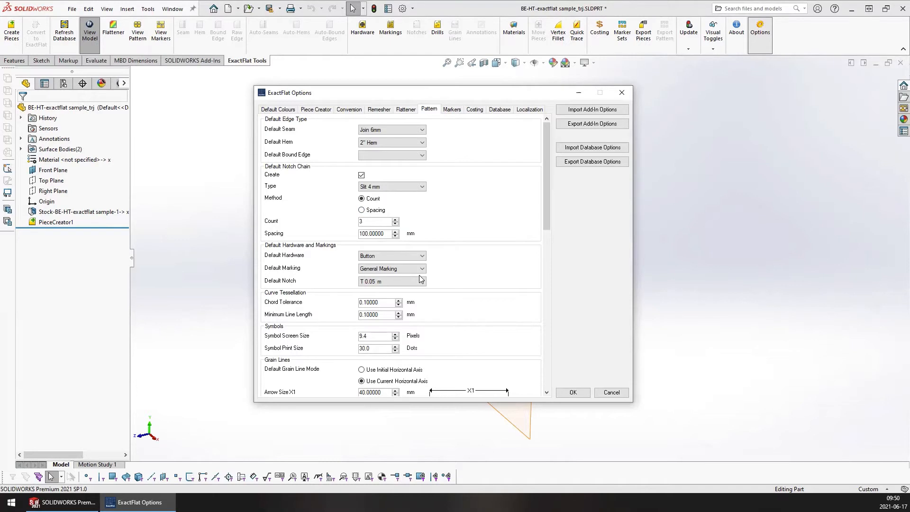
Review the default hardware choices and set the default marking to Sew Line
scroll(420, 280, "down", 3)
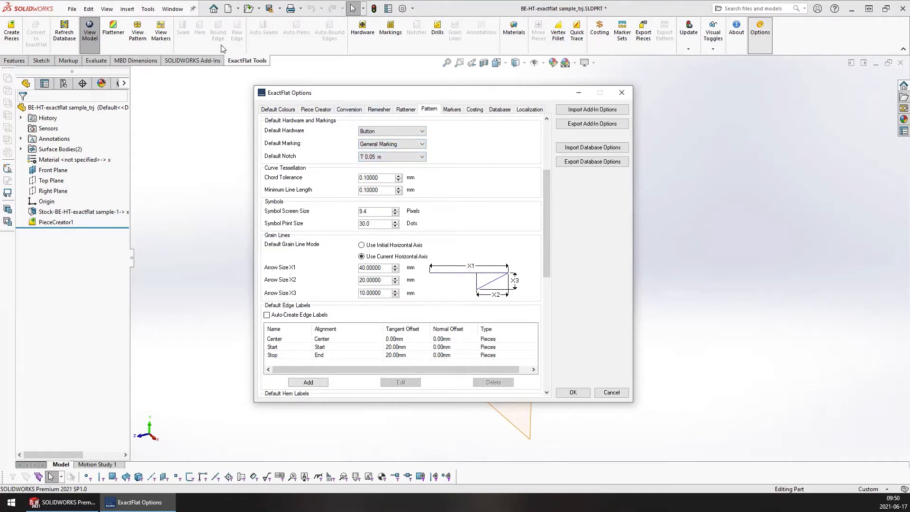
left_click(406, 132)
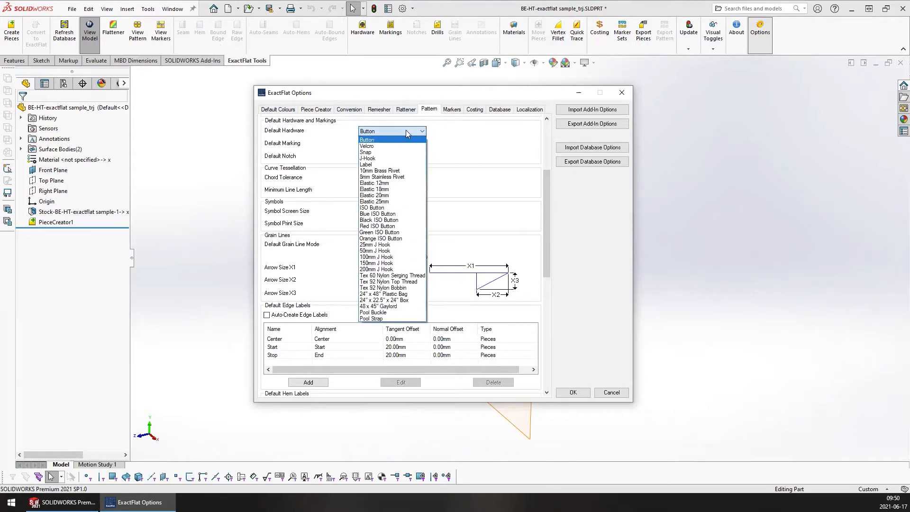
left_click(416, 132)
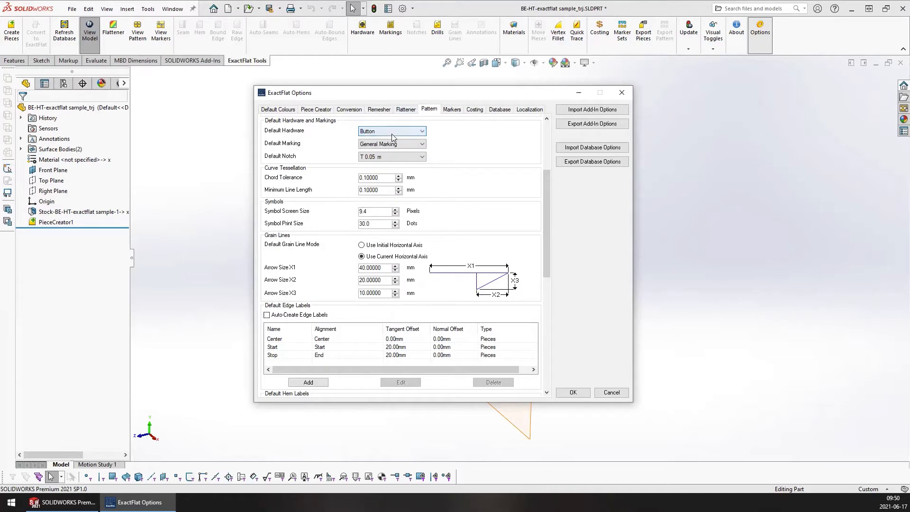
left_click(417, 144)
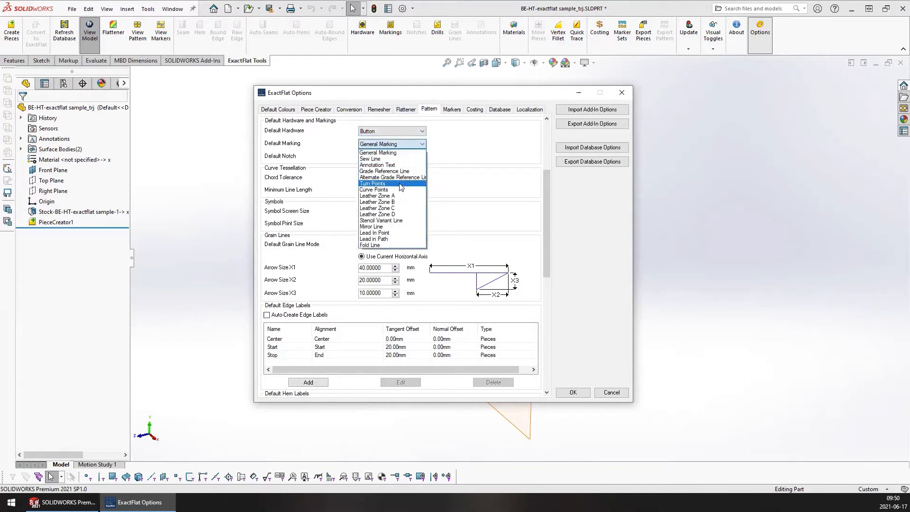
left_click(396, 160)
left_click(413, 144)
left_click(414, 145)
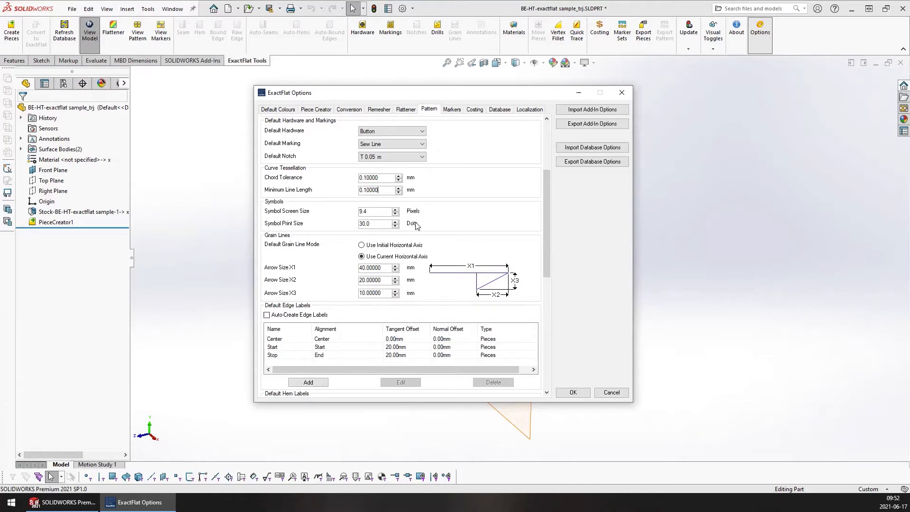
Review the symbol screen and print size settings and close the options without saving
double_click(376, 211)
left_click(381, 224)
left_click_drag(439, 94, 338, 104)
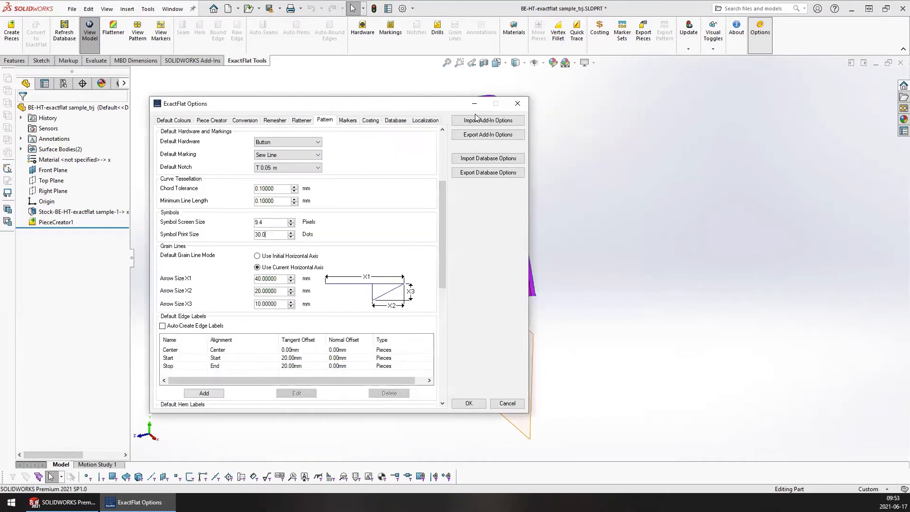
left_click(520, 104)
Switch to the pattern view and inspect the flattened piece alongside it in the marker view
left_click(140, 40)
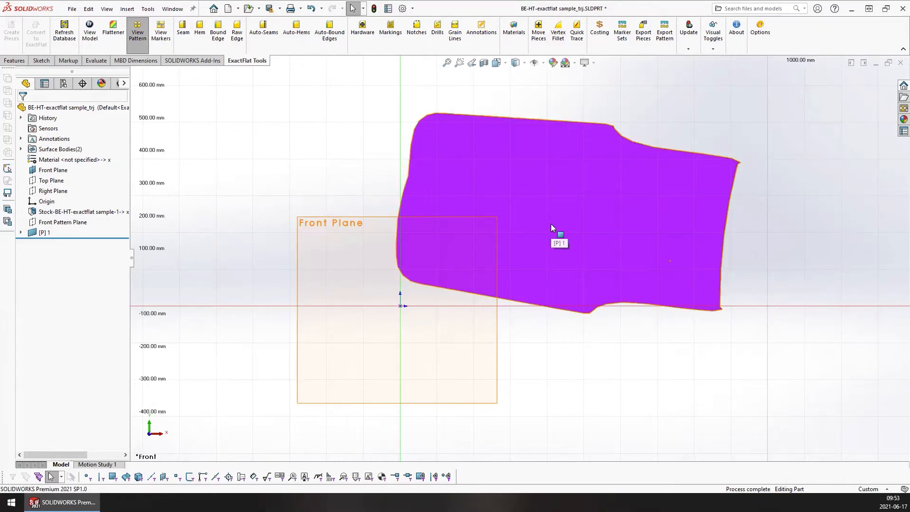
left_click(169, 38)
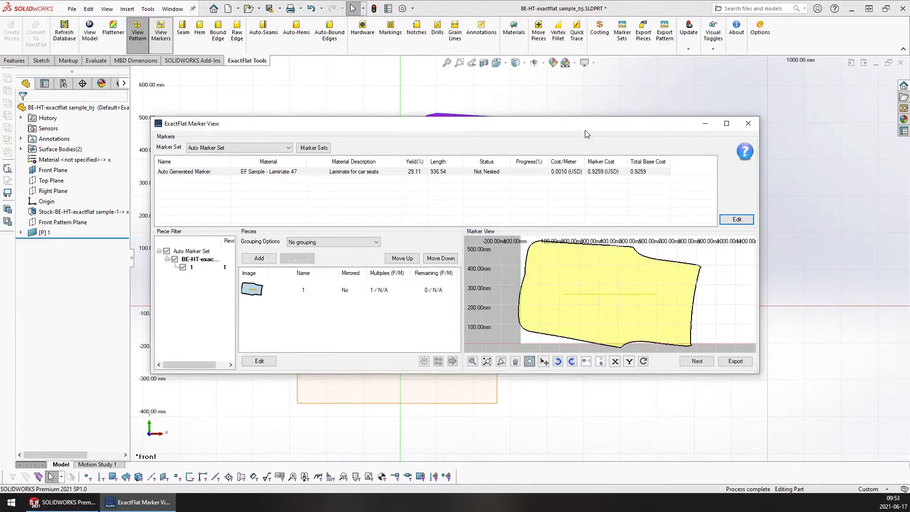
left_click_drag(585, 130, 224, 140)
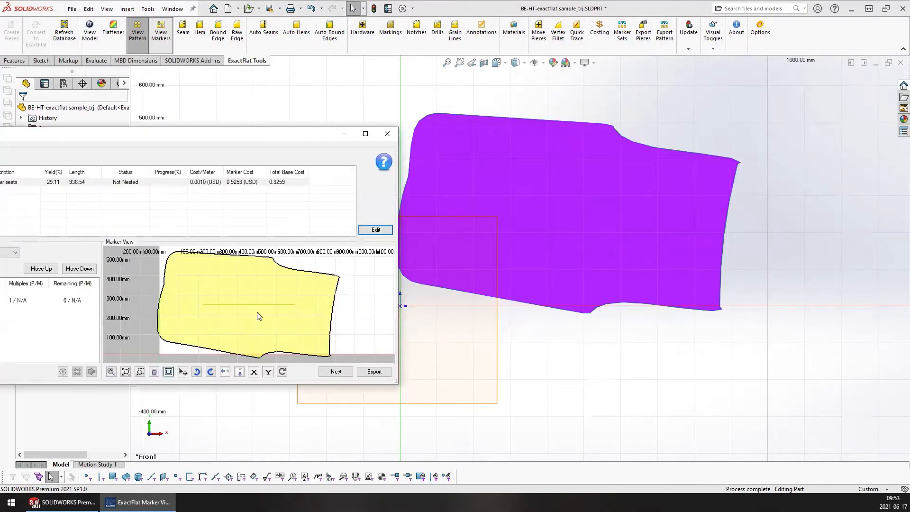
left_click(393, 138)
Try the Use Initial Horizontal Axis grain line mode in the Pattern options, return to Use Current Horizontal Axis, and close the options
left_click(761, 30)
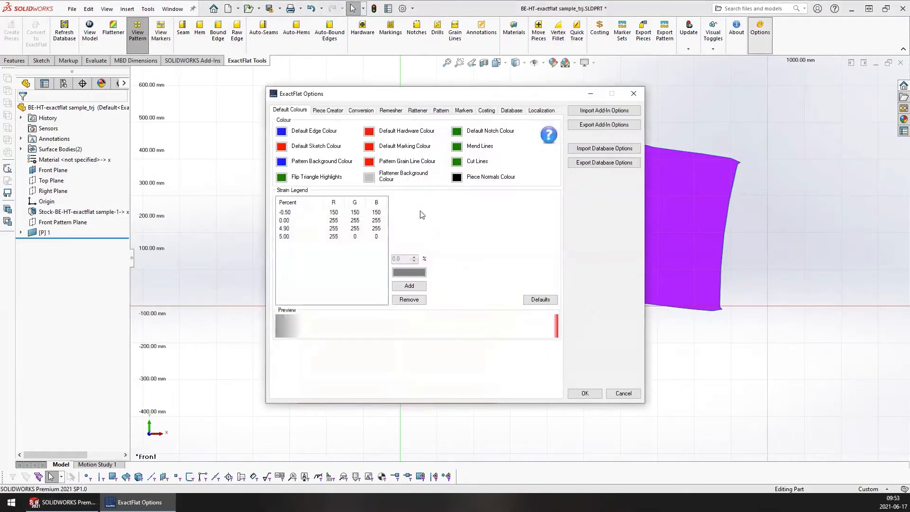
left_click(439, 111)
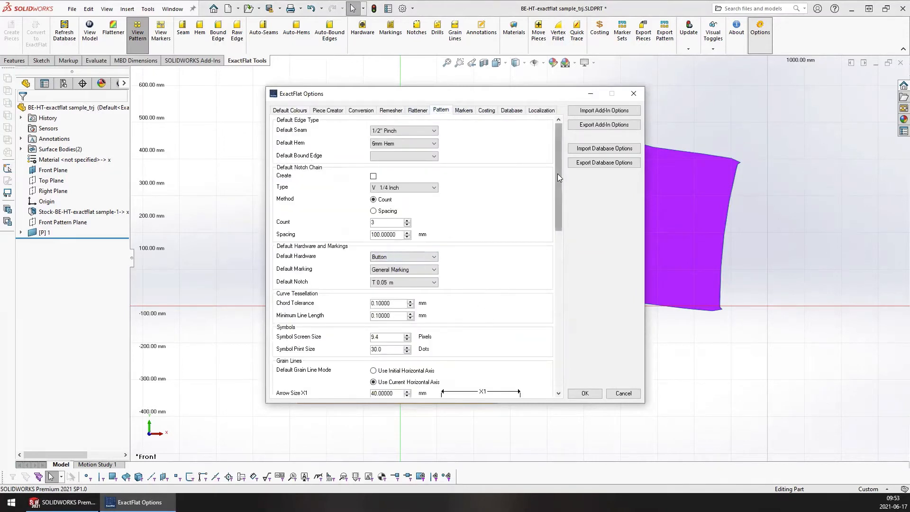
left_click_drag(558, 174, 556, 255)
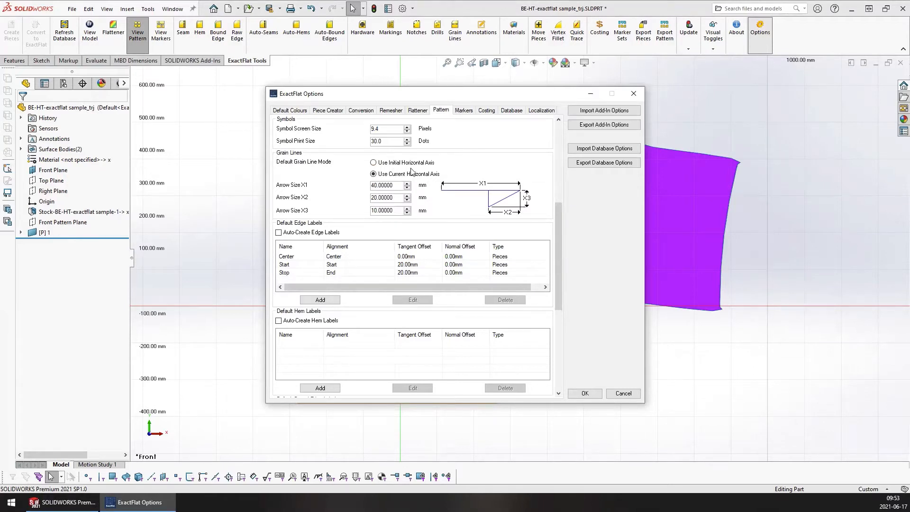
mouse_move(385, 166)
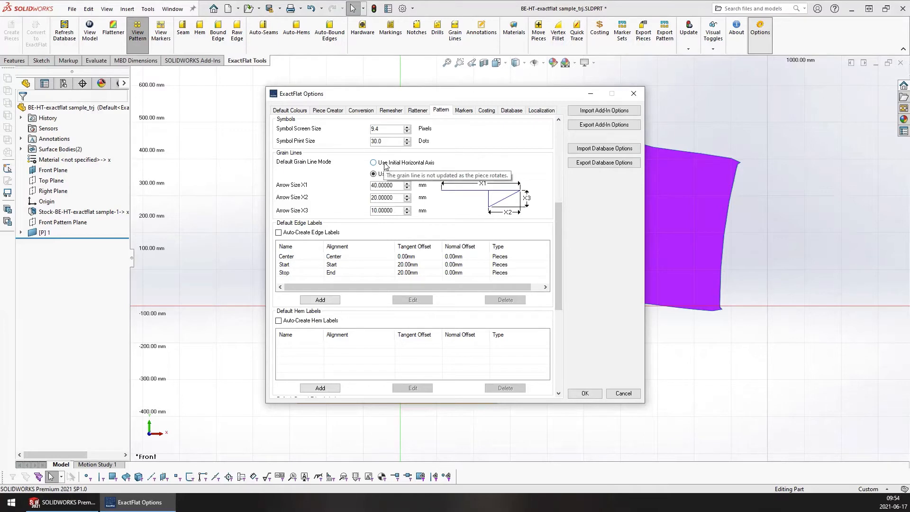
left_click(385, 164)
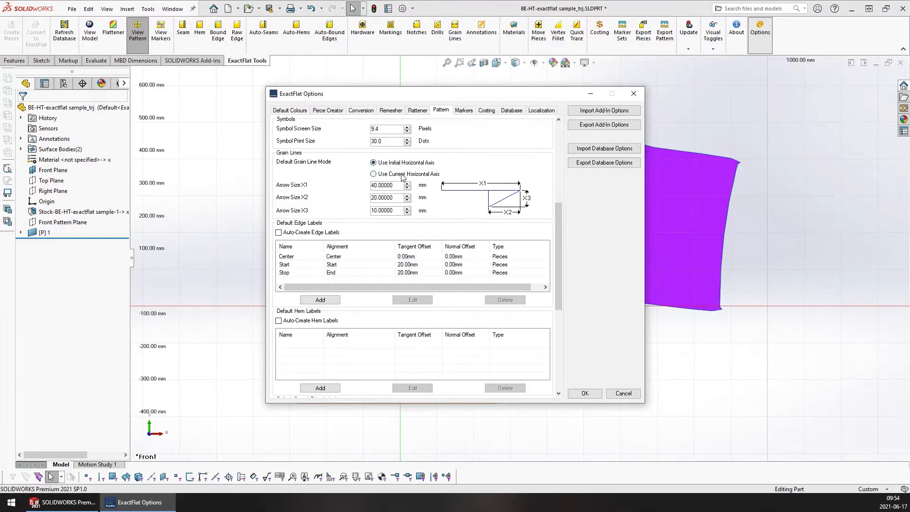
left_click(403, 174)
left_click(633, 94)
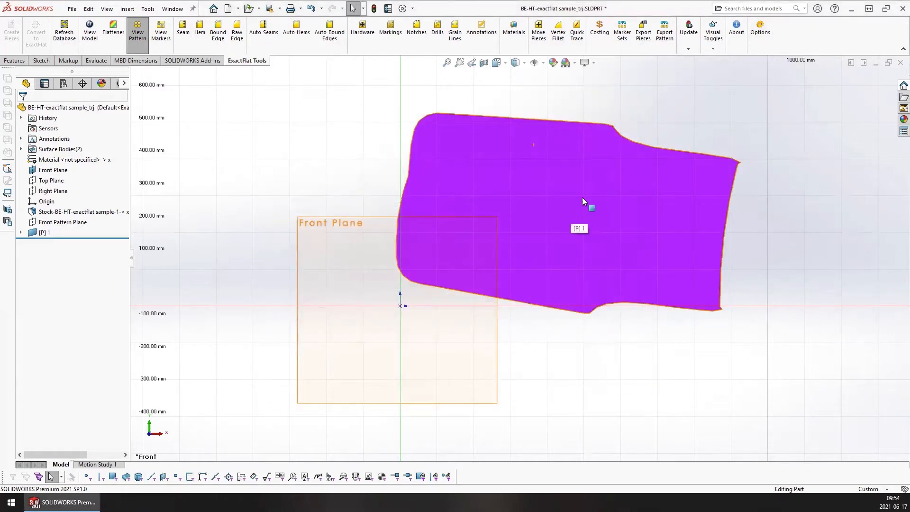
Check the grain line of the unrotated piece in the marker view
left_click(160, 33)
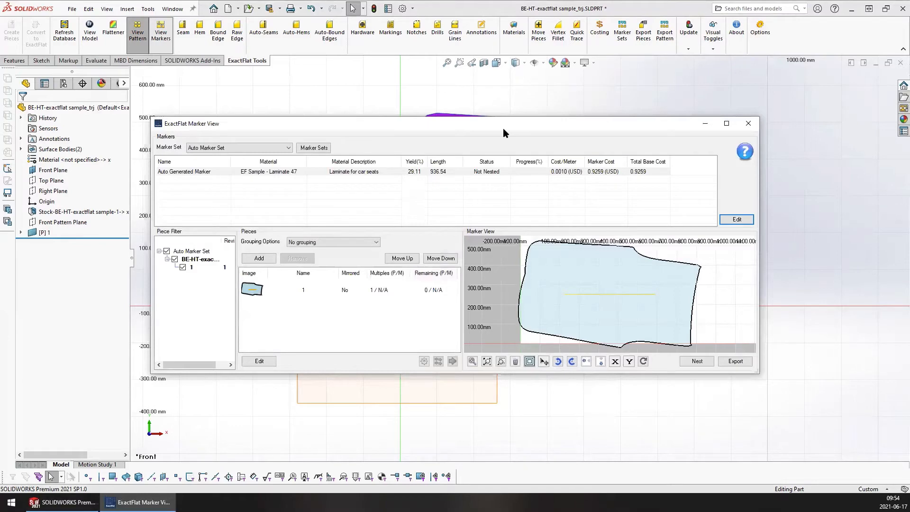
left_click_drag(502, 128, 131, 141)
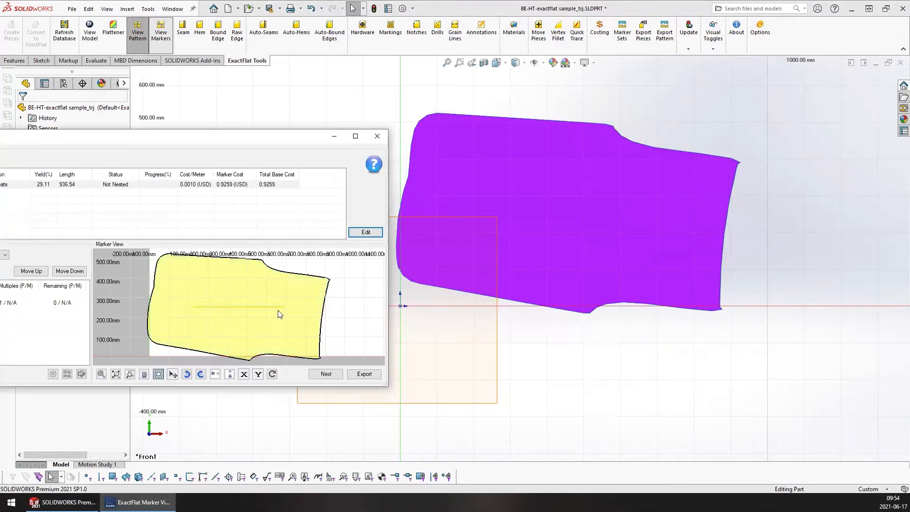
left_click(378, 137)
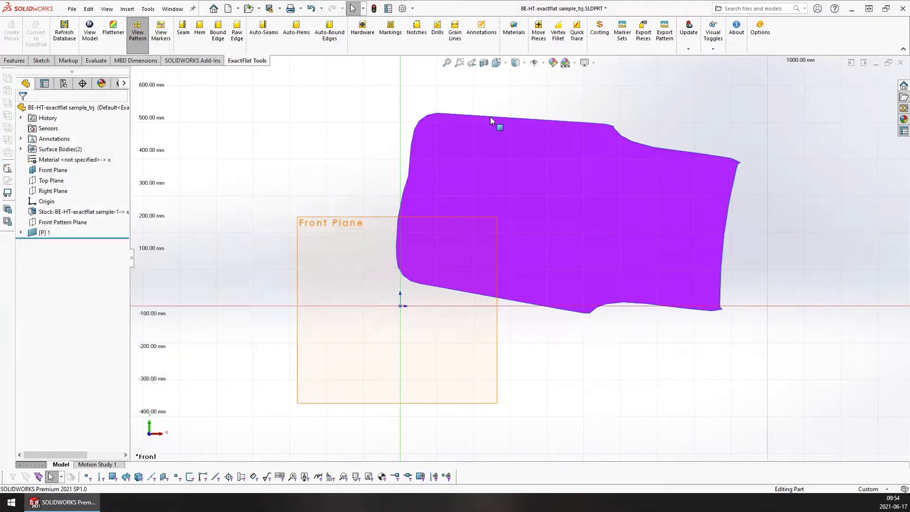
Rotate the pattern piece clockwise to a diagonal orientation with Move Pieces
left_click(538, 33)
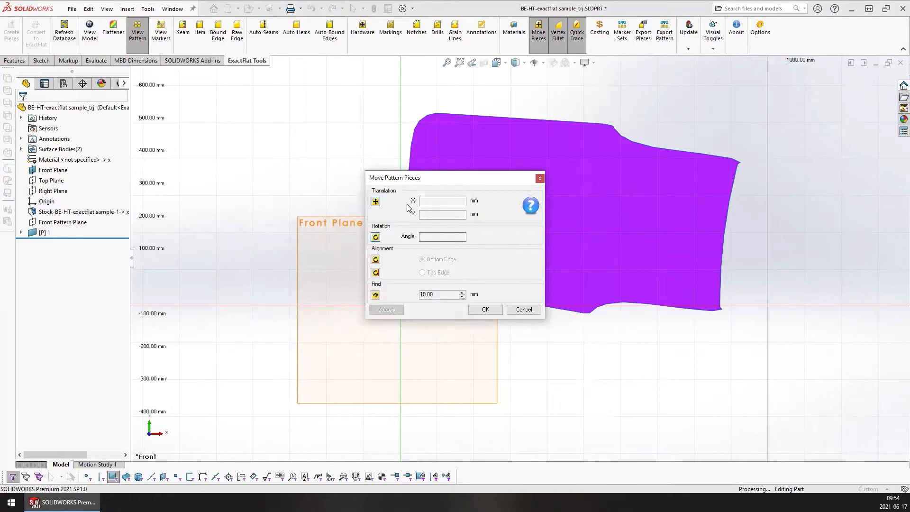
left_click(496, 118)
left_click(562, 117)
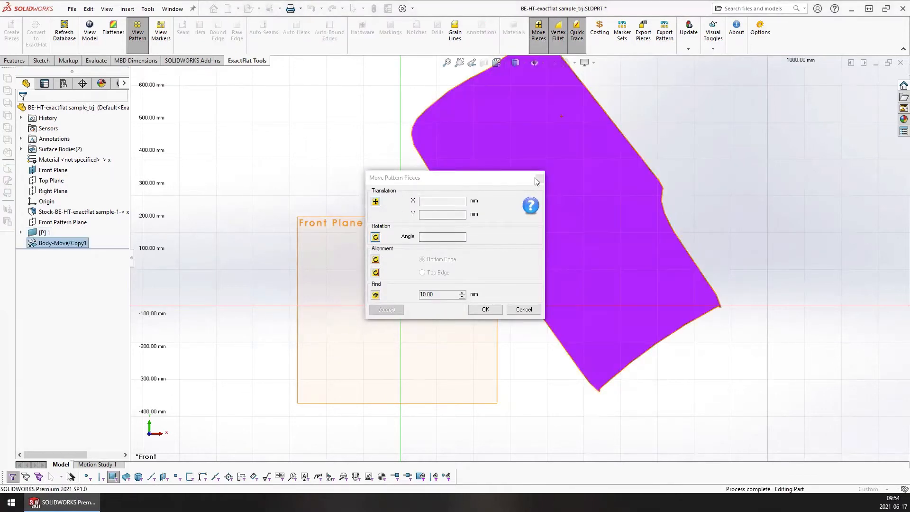
left_click(541, 180)
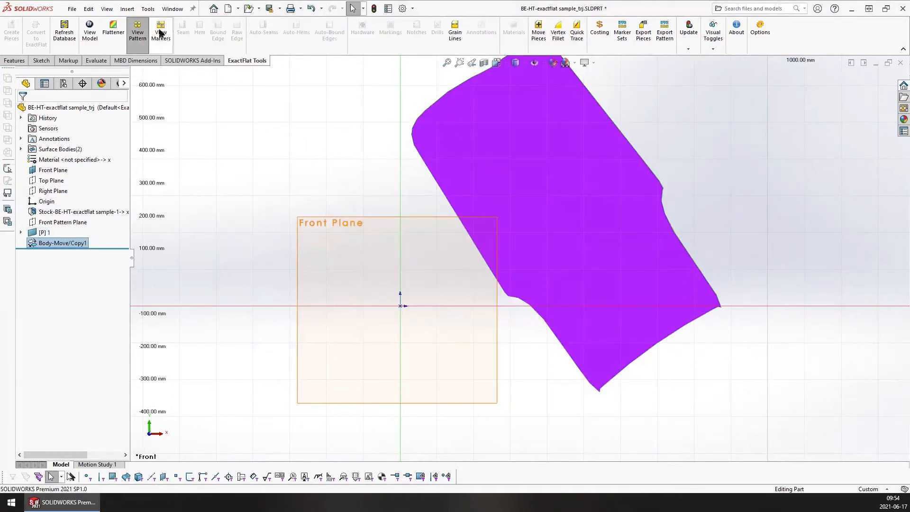
Compare the rotated piece's grain line direction in the marker view with the pattern view
left_click(160, 32)
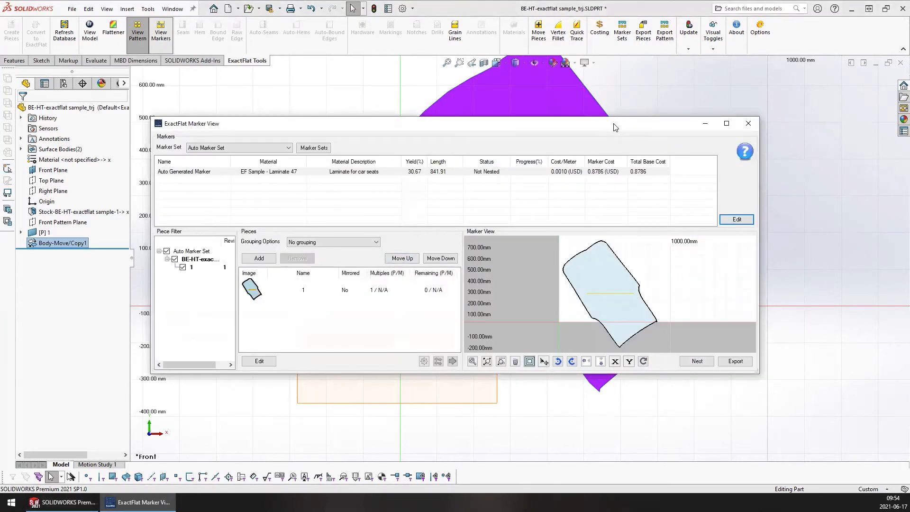
left_click_drag(614, 127, 351, 138)
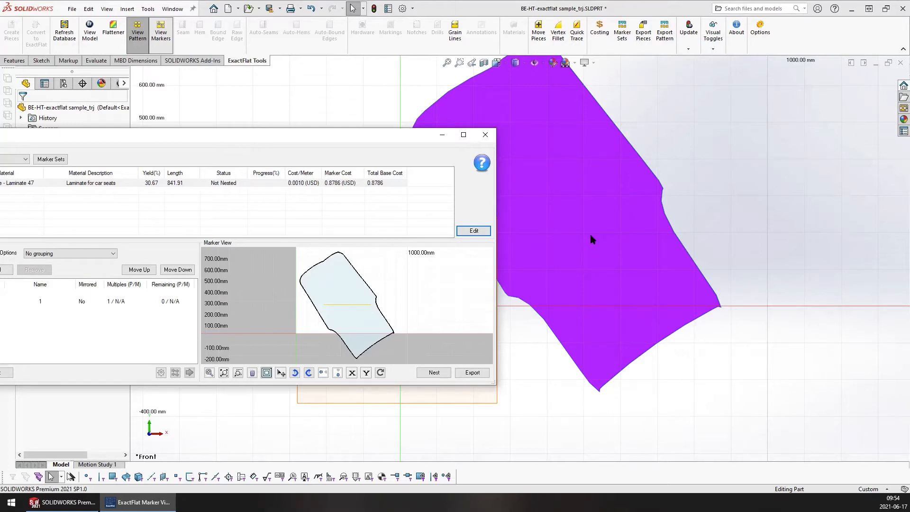
left_click(485, 136)
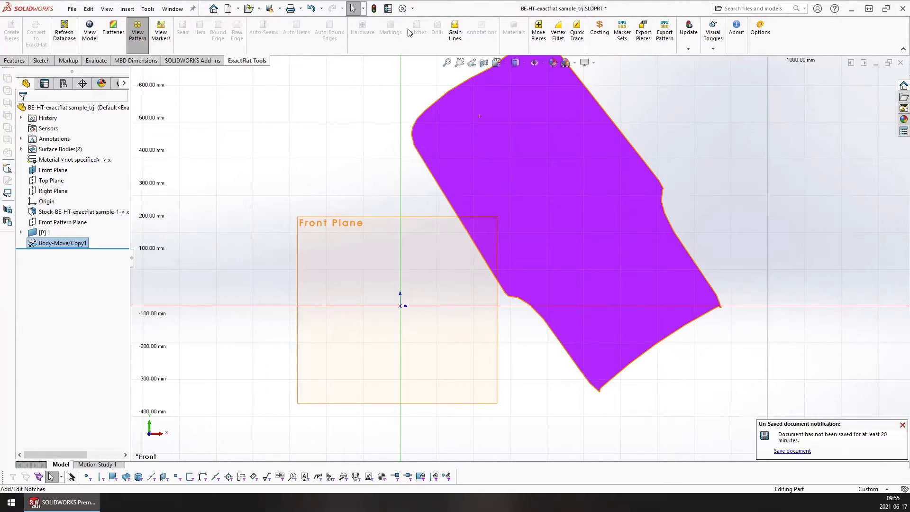
Examine the grain line arrow sizes and the default edge and hem label settings in the Pattern options
left_click(760, 30)
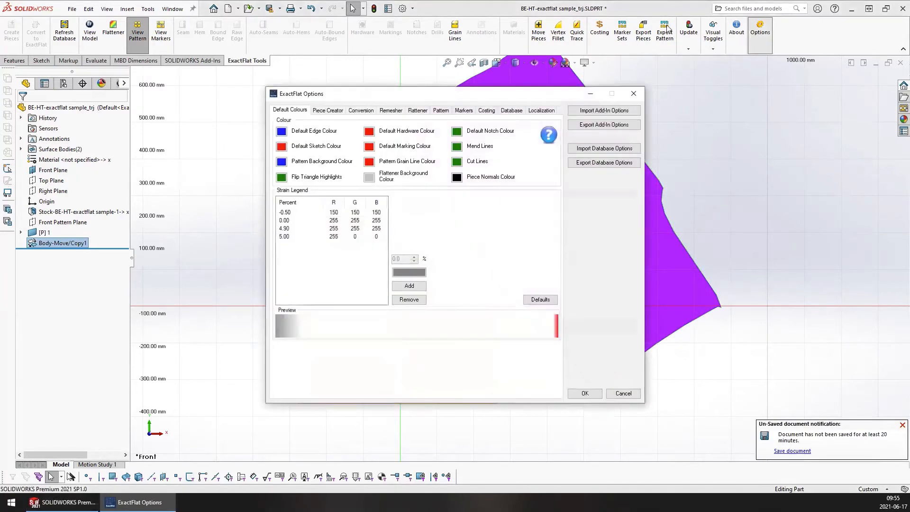
left_click(441, 110)
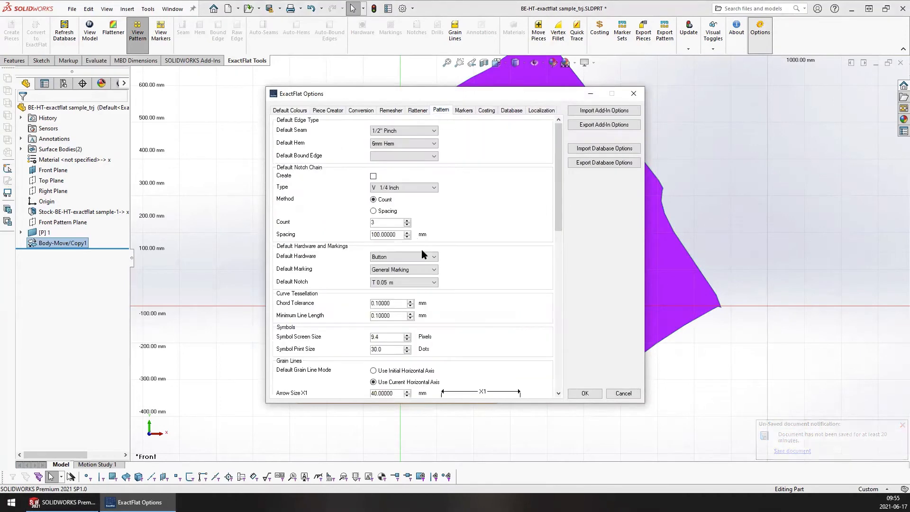
left_click_drag(561, 159, 553, 240)
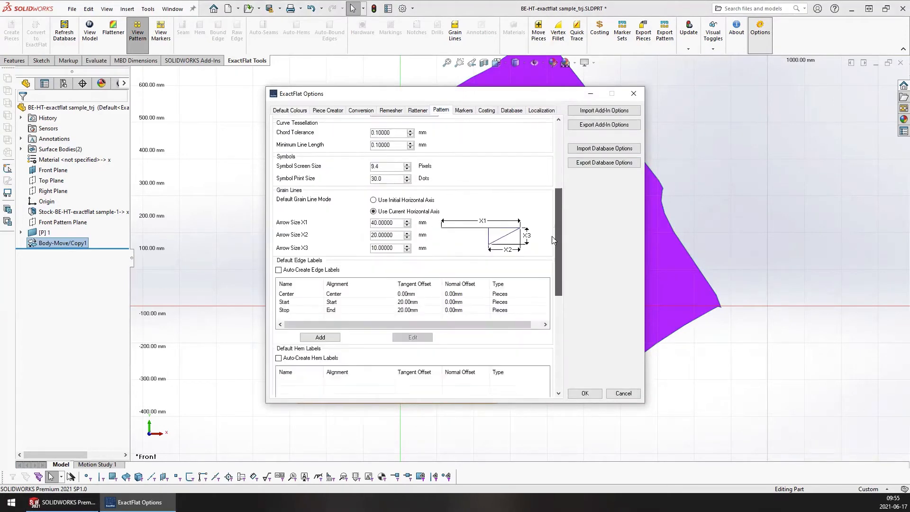
scroll(553, 240, "down", 2)
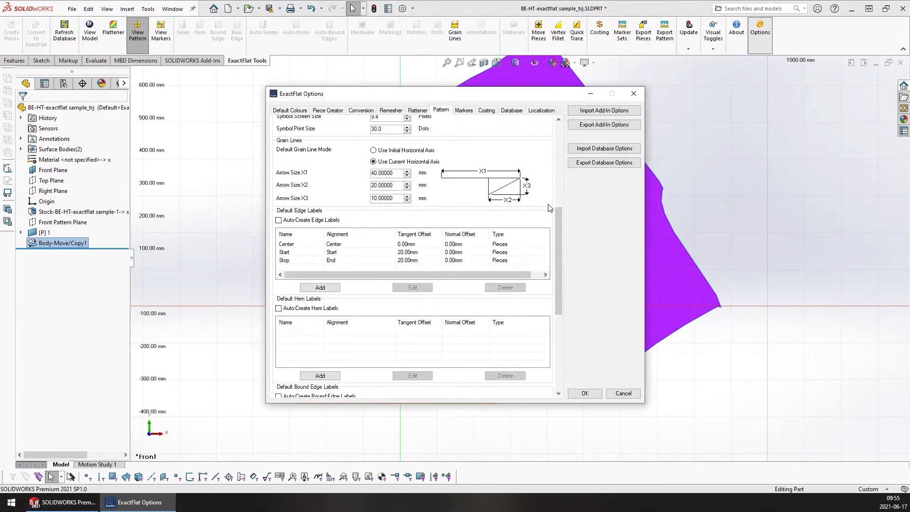
left_click_drag(559, 218, 563, 232)
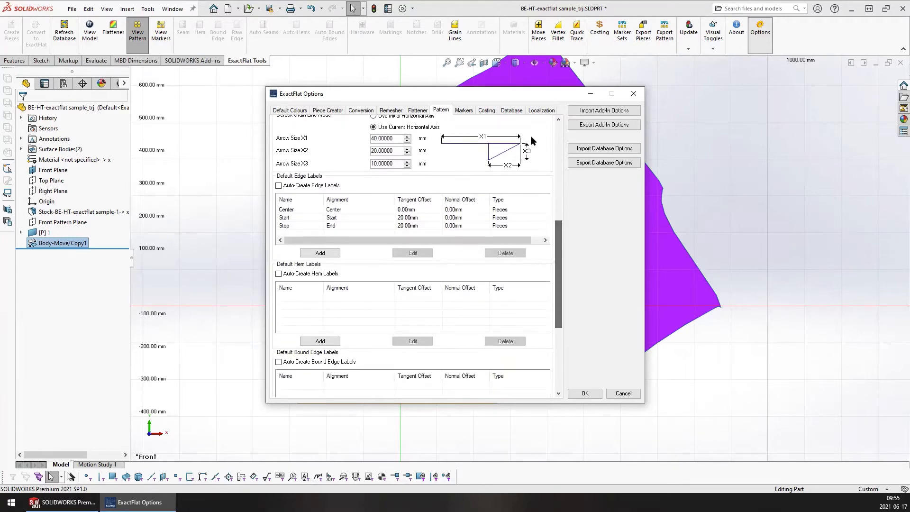
left_click_drag(525, 93, 280, 88)
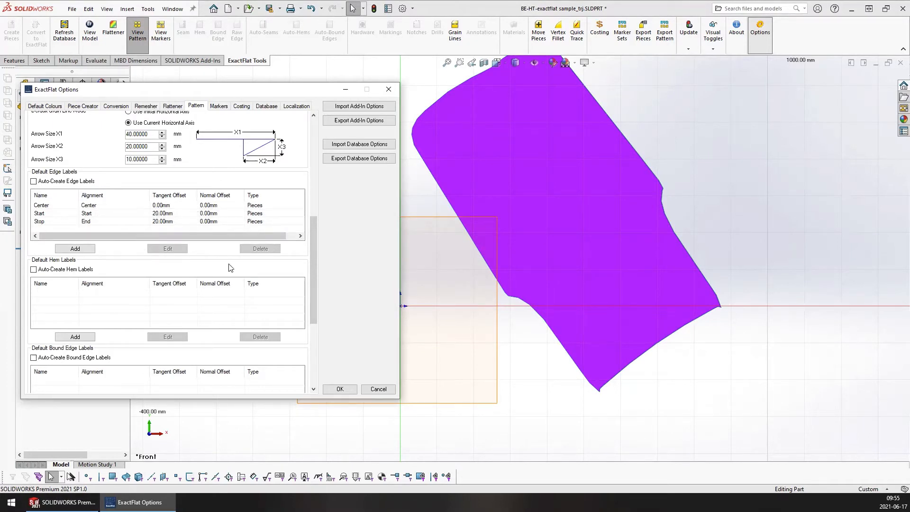
mouse_move(308, 245)
left_mouse_down()
mouse_move(313, 292)
mouse_move(313, 248)
left_mouse_up()
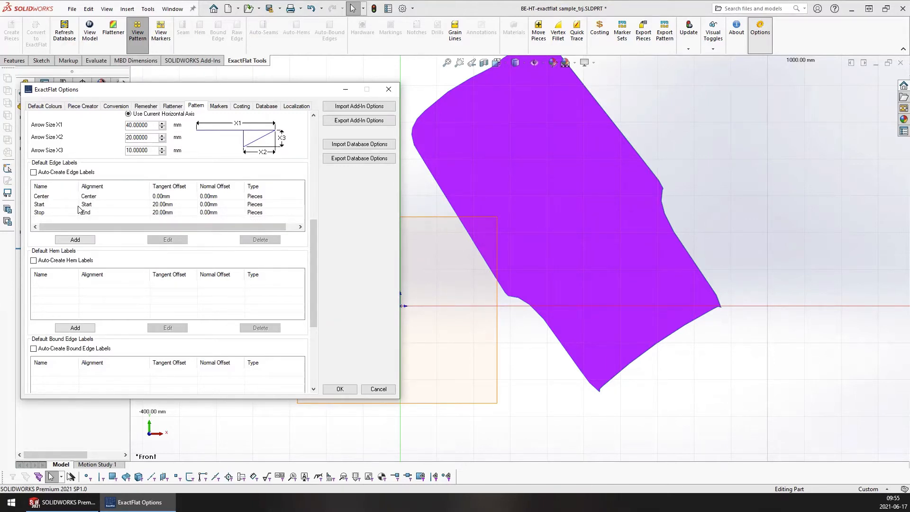
Review the remaining default label settings and the export file name suffix, and close the options without applying changes
left_click_drag(312, 229, 311, 287)
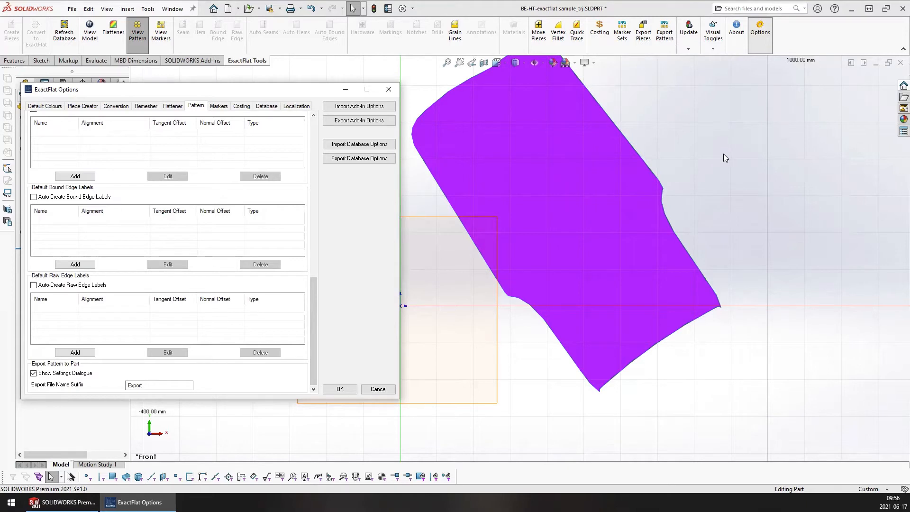
double_click(137, 385)
left_click(155, 384)
left_click(378, 389)
Export the pattern to a part, examine the panel, conversion and material settings offered, and cancel the settings
left_click(665, 32)
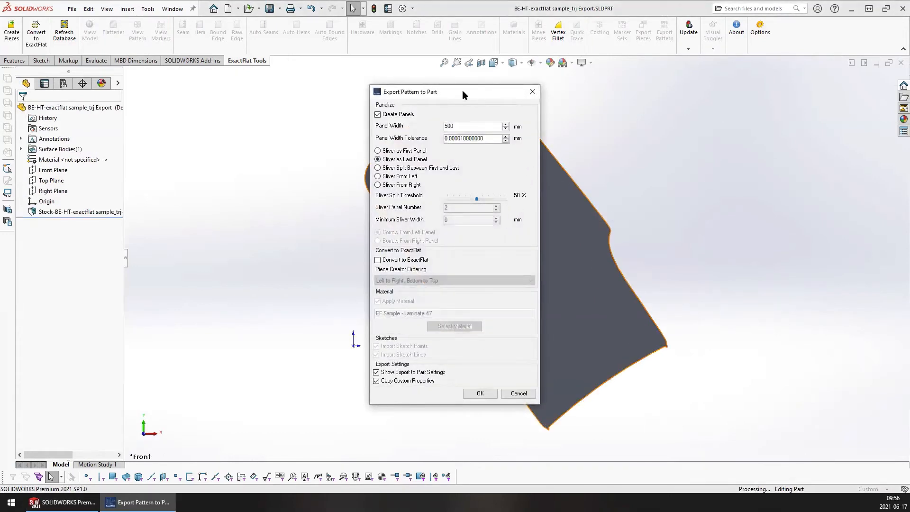
left_click_drag(453, 91, 241, 90)
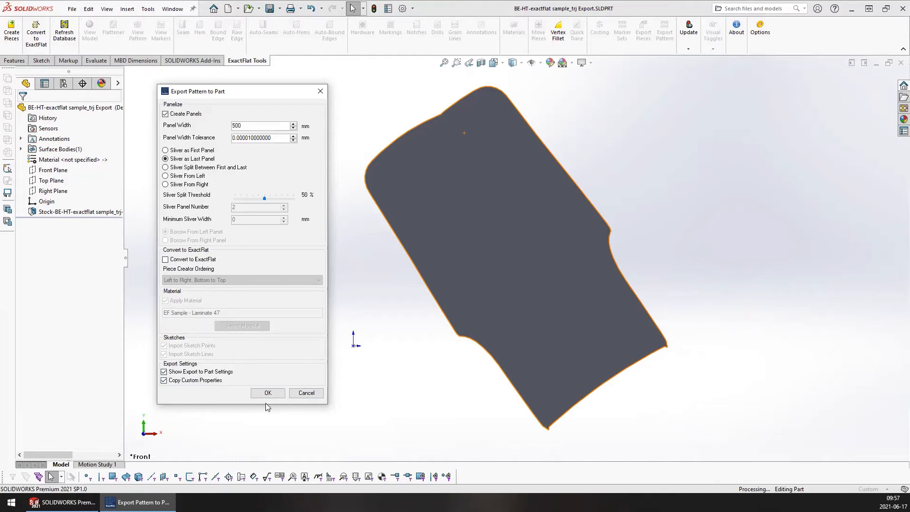
left_click(307, 393)
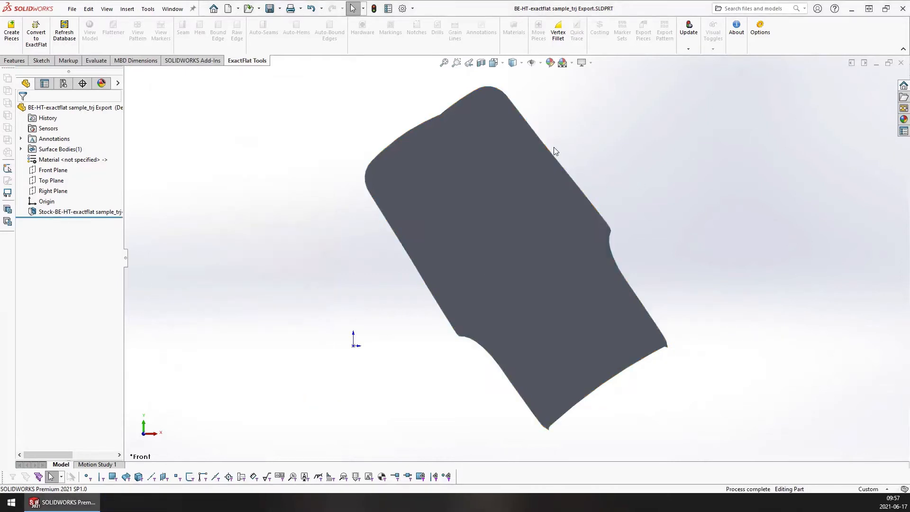
Close the exported part and the sample pattern part without saving the changes
left_click(901, 63)
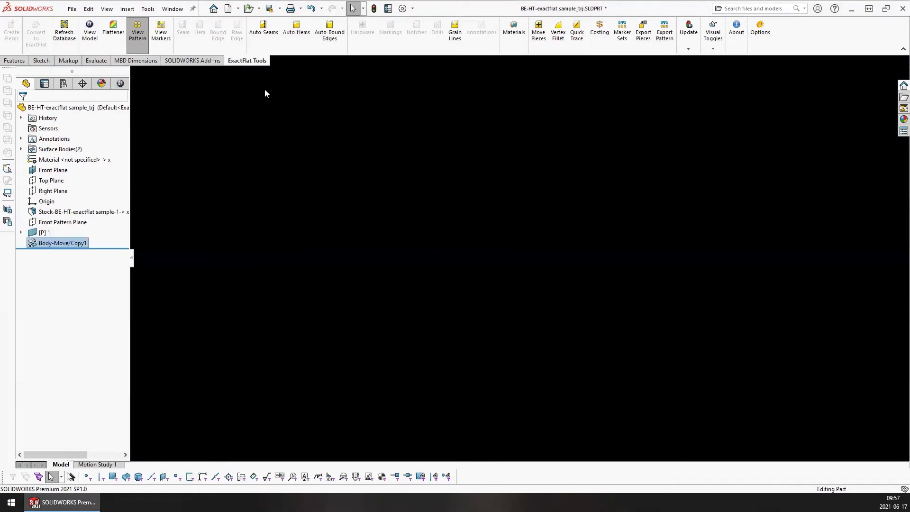
left_click(901, 63)
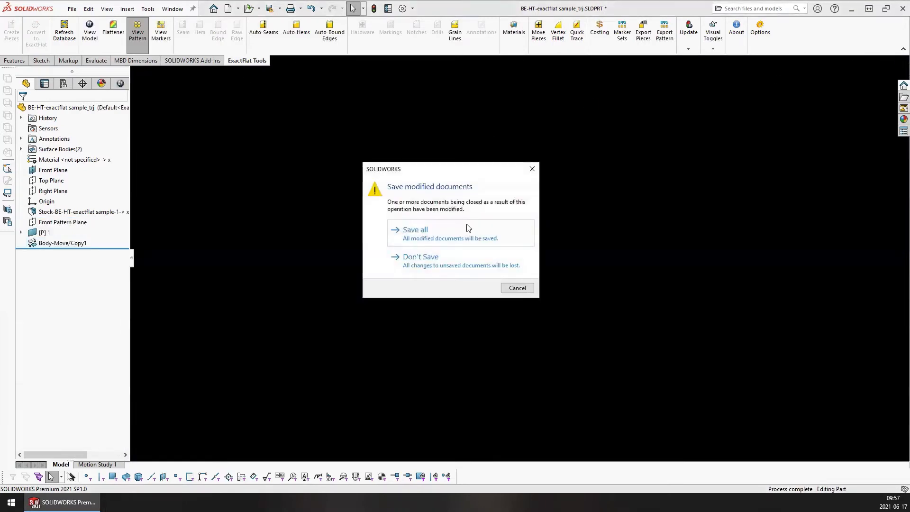
left_click(426, 263)
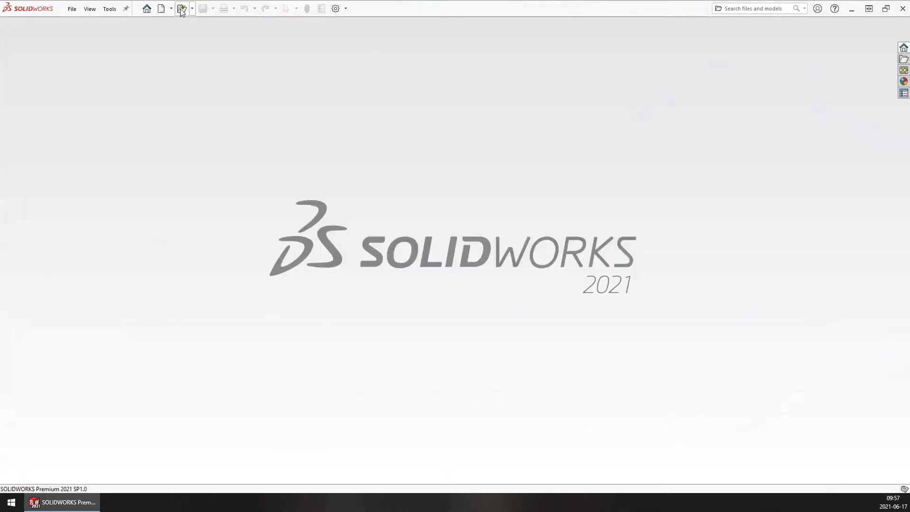
Try to open the Rhino file BE-HT-exactflat sample Rev3-UV-edit.3dm
left_click(182, 10)
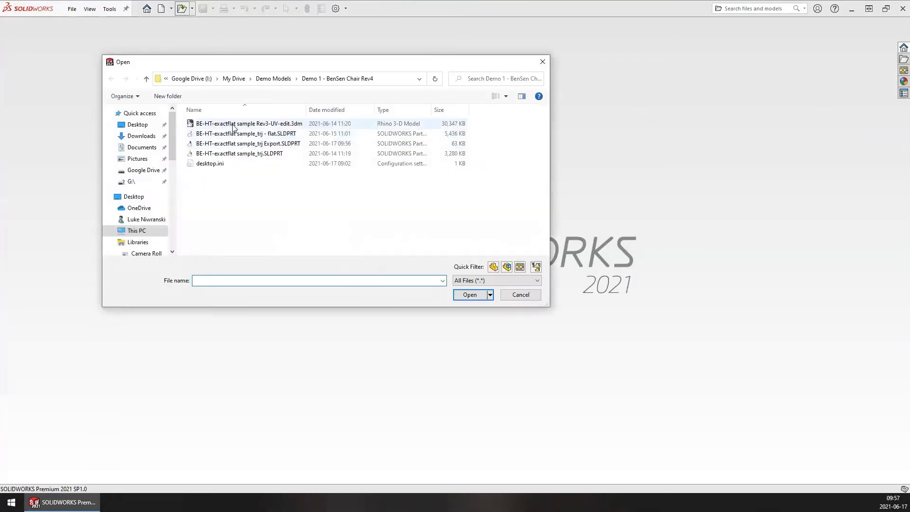
double_click(233, 125)
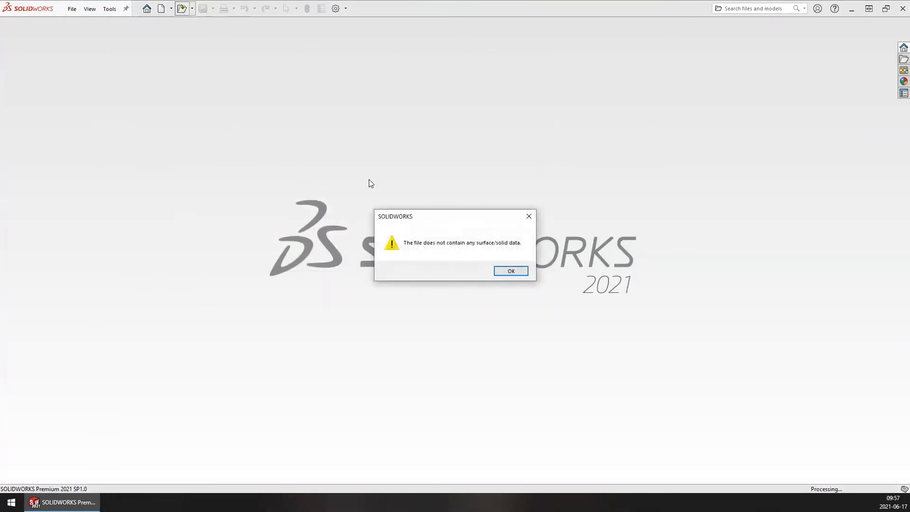
left_click(511, 271)
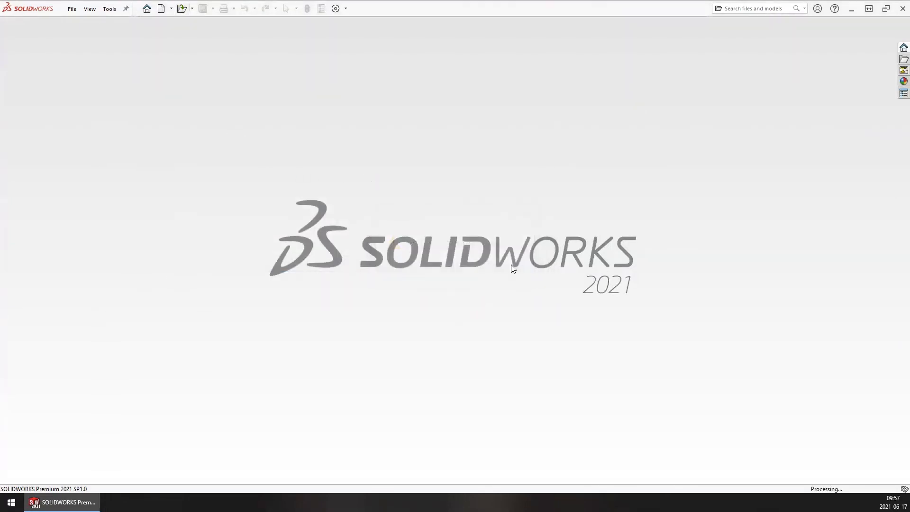
Reopen BE-HT-exactflat sample_trj.SLDPRT and bring up the Export Pattern to Part settings in the Pattern options
left_click(72, 9)
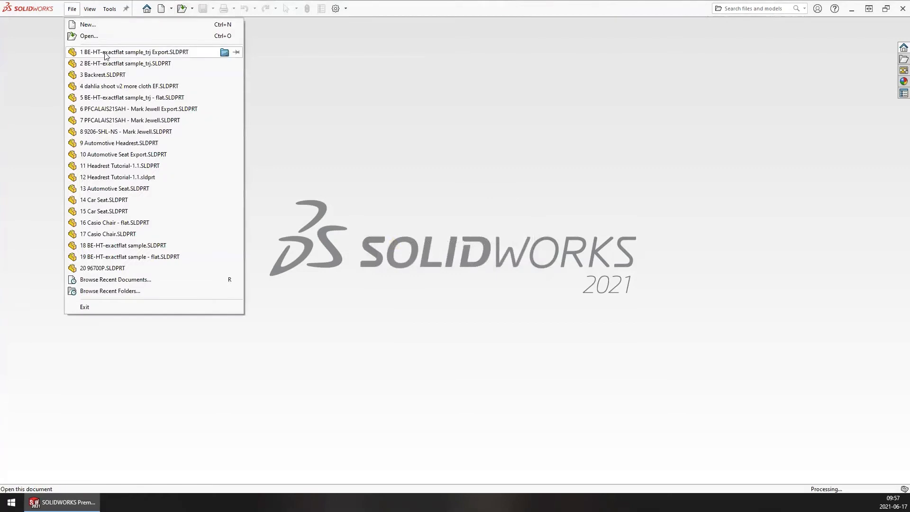
left_click(126, 64)
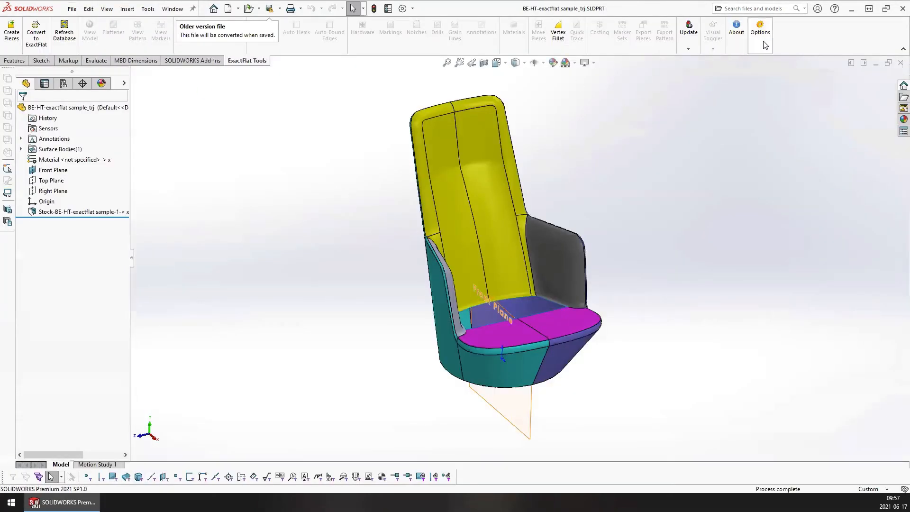
left_click(760, 29)
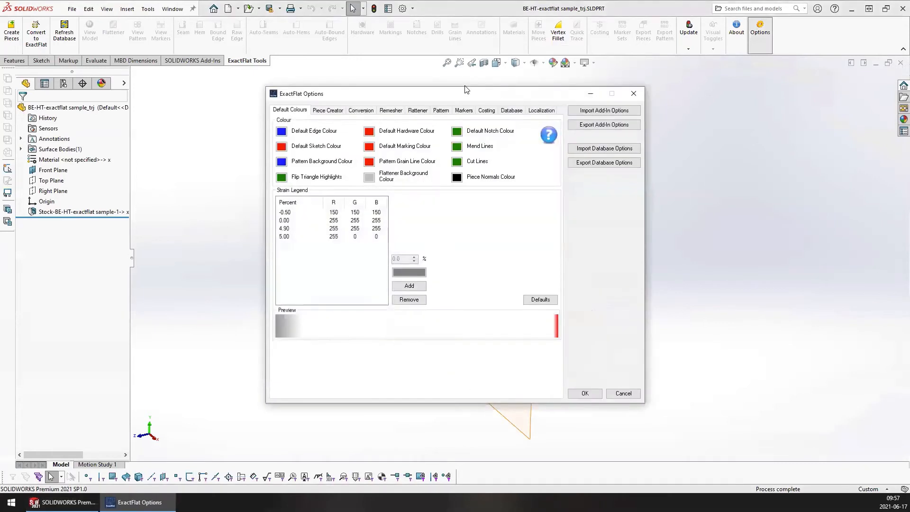
left_click(441, 111)
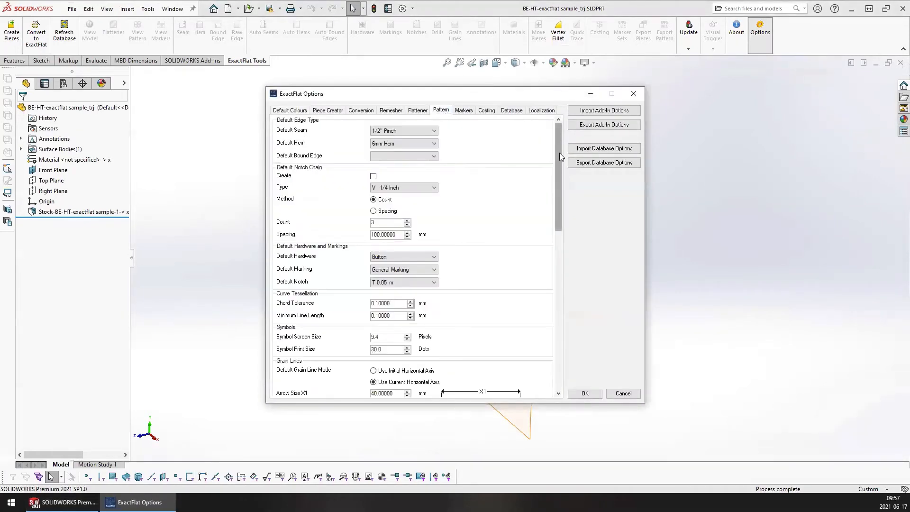
left_click_drag(559, 153, 578, 331)
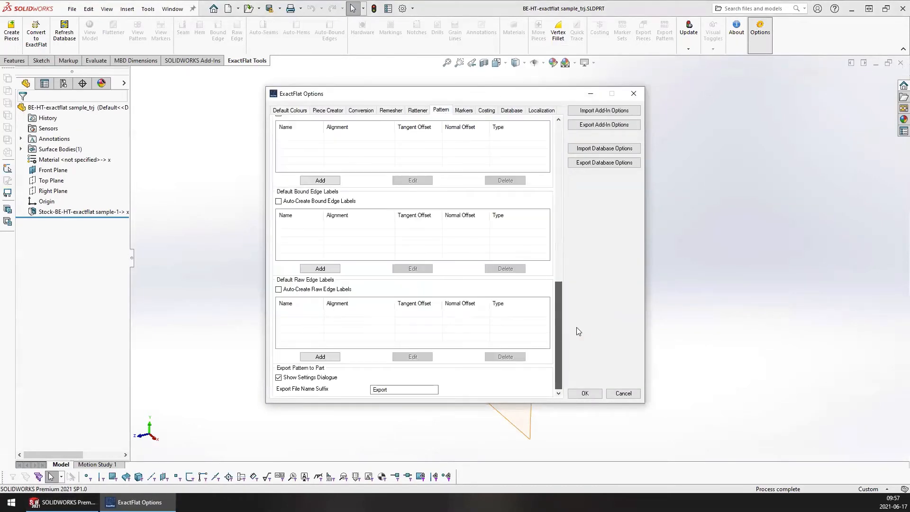
Review the Markers automation options and default set copy count, and set the default export profile to Autometrix
left_click(464, 110)
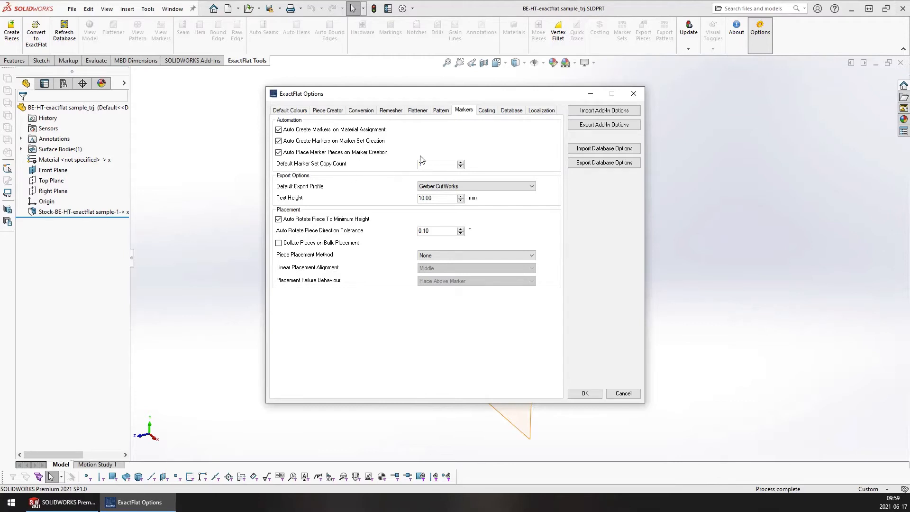
left_click_drag(436, 163, 391, 165)
left_click(427, 166)
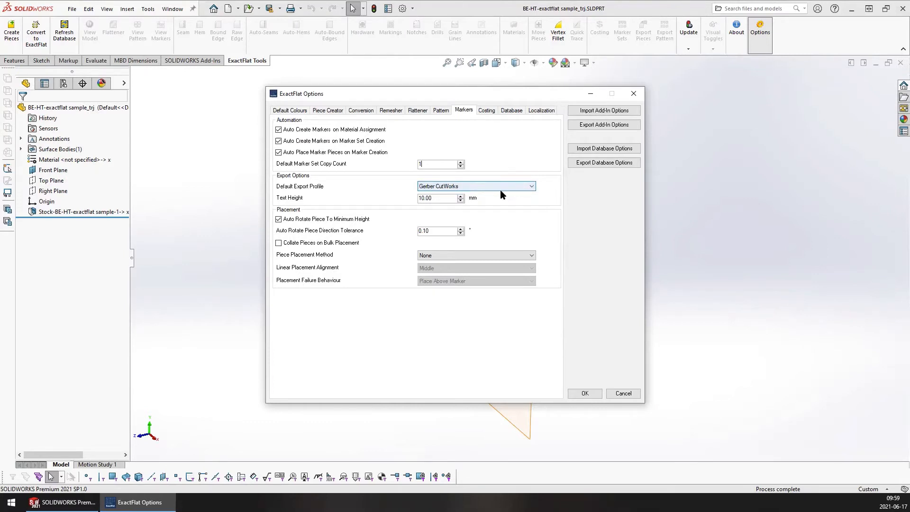
left_click(531, 186)
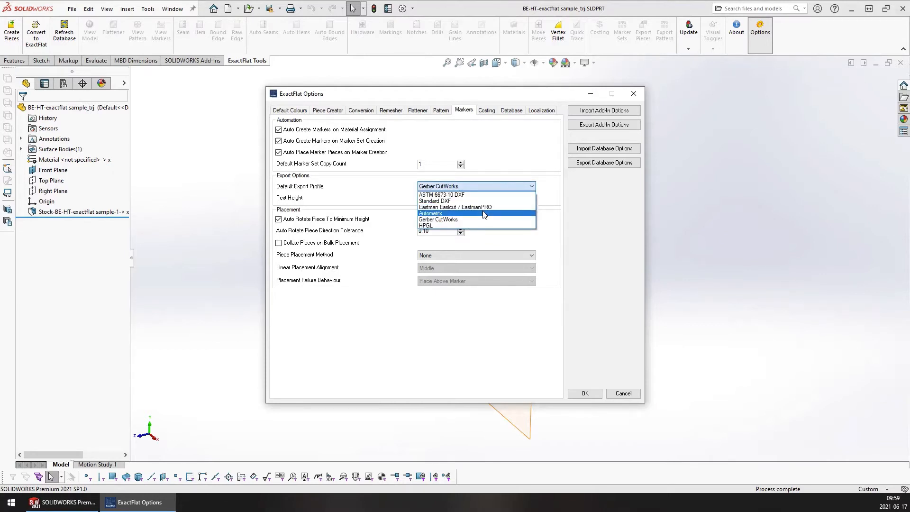
left_click(507, 214)
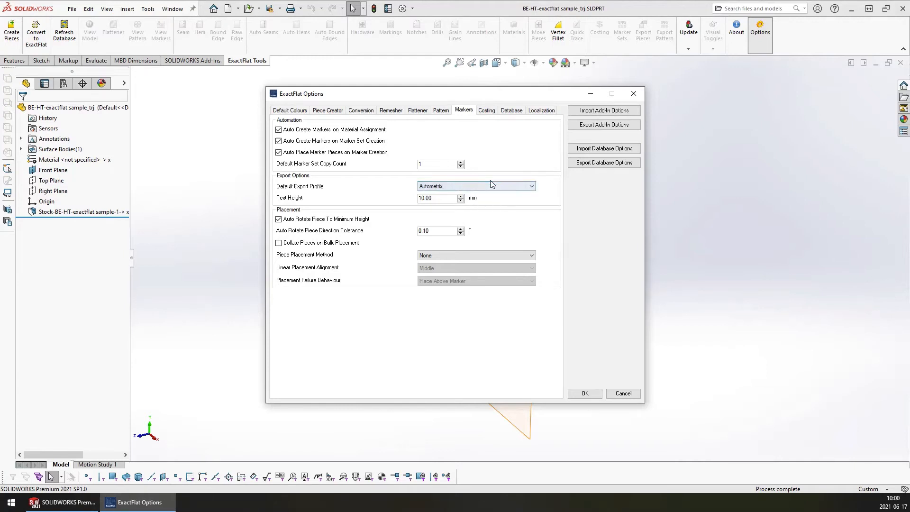
Review the marker text height and the auto-rotate direction tolerance, and discard the options changes
left_click(450, 198)
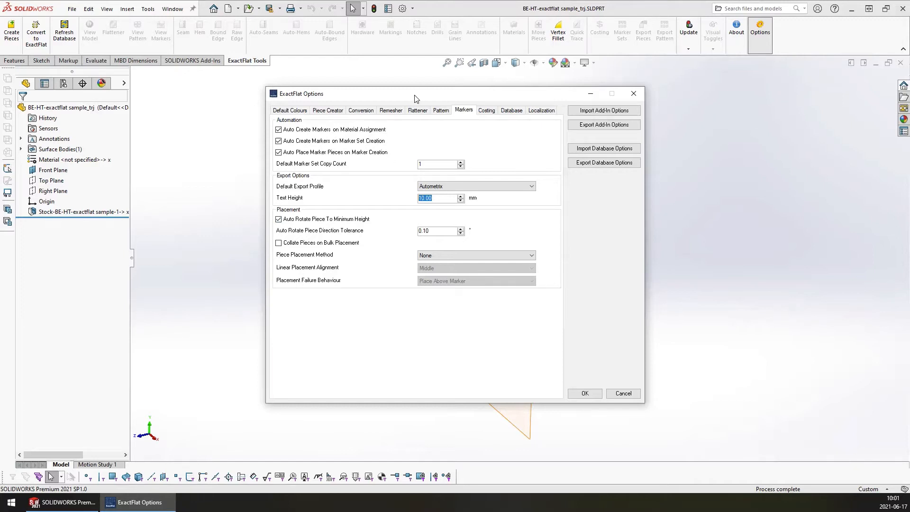
left_click_drag(415, 98, 152, 74)
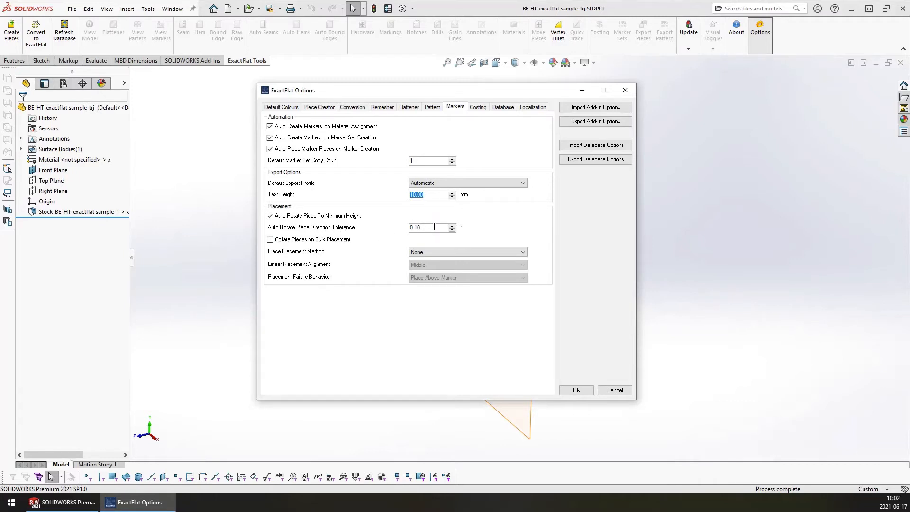
left_click_drag(433, 227, 409, 227)
left_click(429, 229)
double_click(418, 229)
left_click(422, 228)
left_click_drag(420, 227, 412, 227)
double_click(435, 226)
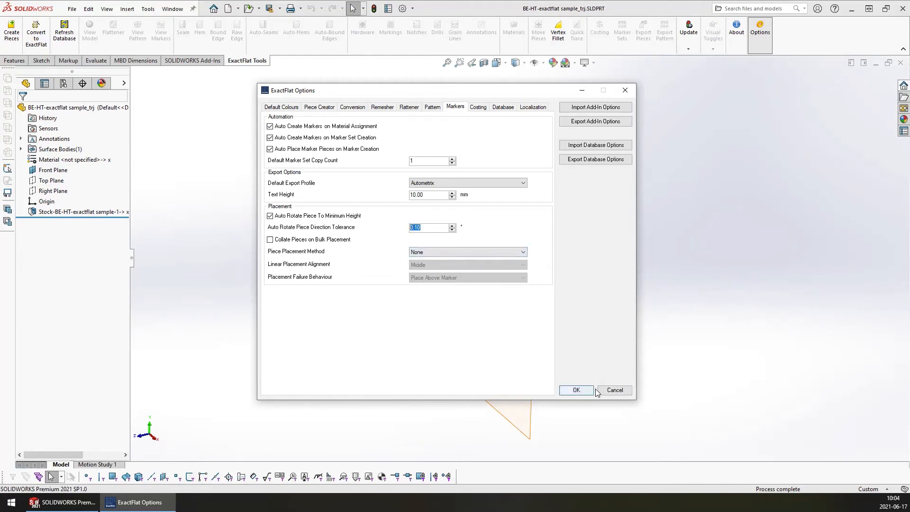
left_click(616, 390)
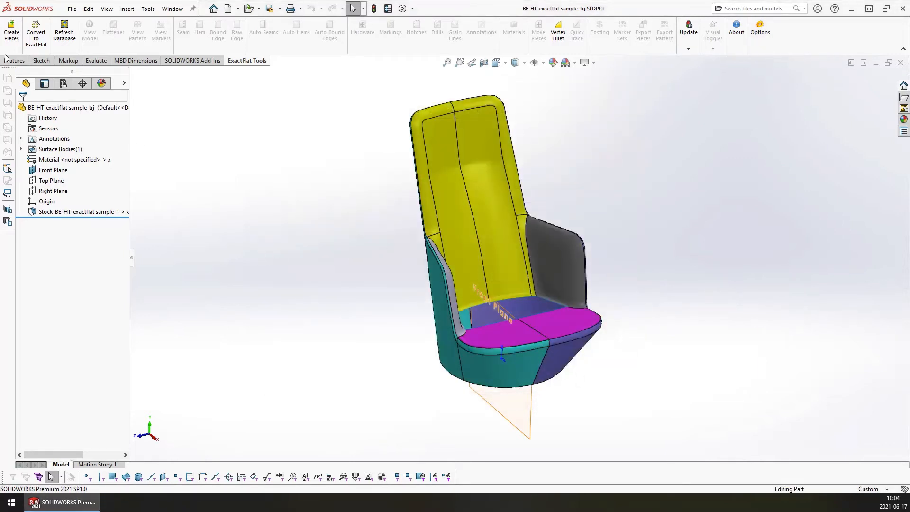
Create one piece from the six yellow backrest faces of the chair with the Piece Creator
left_click(9, 37)
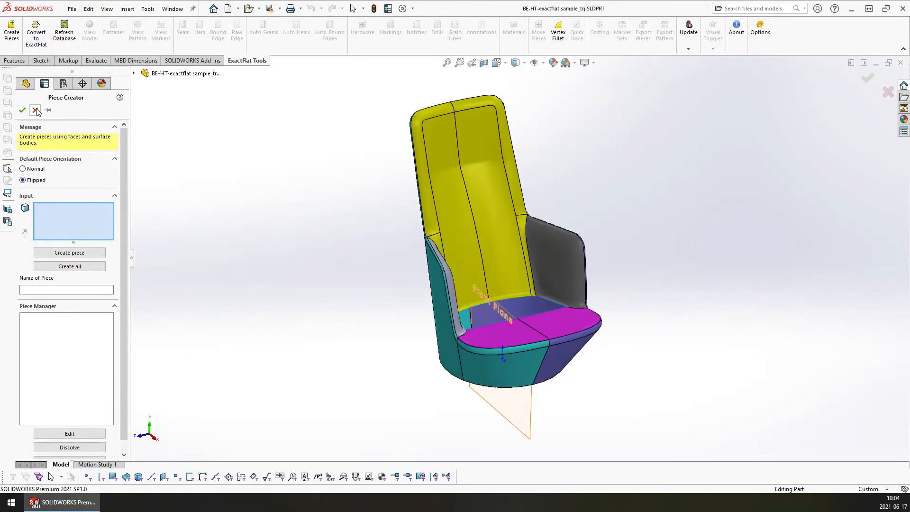
left_click(426, 205)
left_click(449, 199)
left_click(484, 187)
left_click(521, 184)
left_click(527, 256)
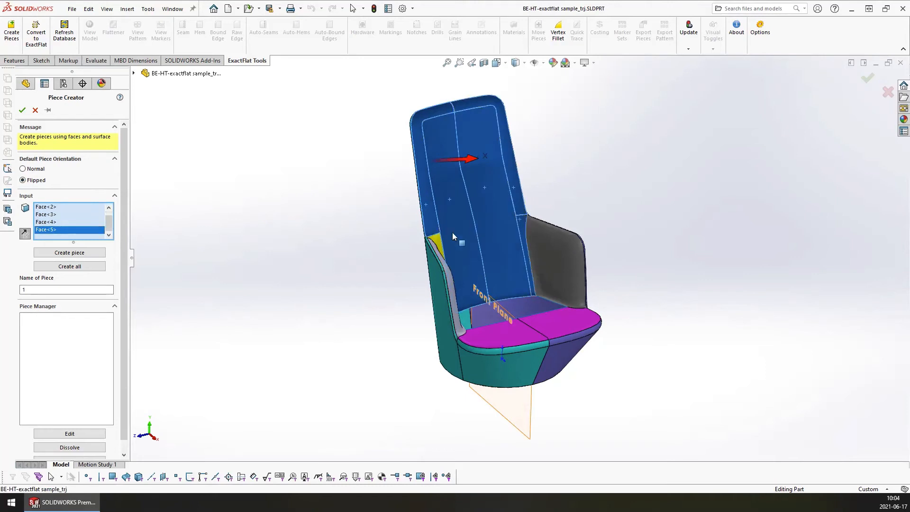
left_click(434, 241)
middle_click_drag(490, 287, 466, 298)
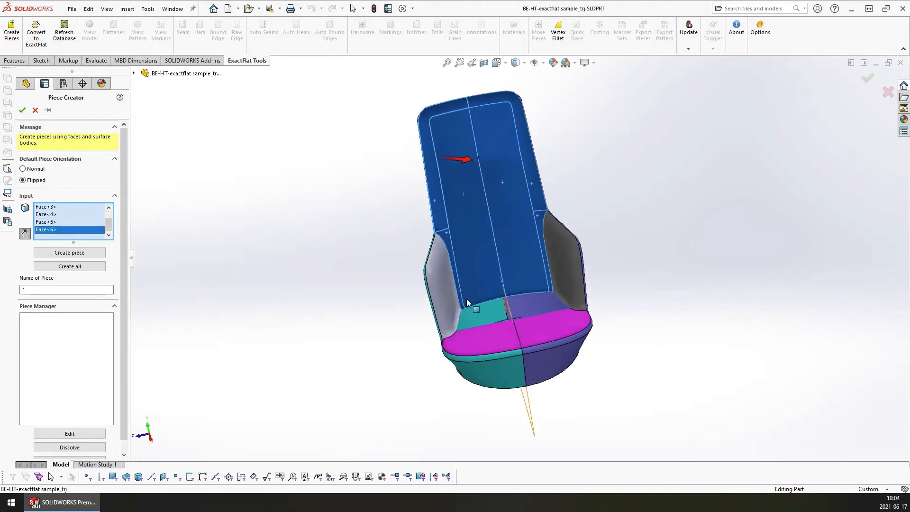
key("Return")
Create three separate pieces from the two inner armrest surfaces and the magenta seat surface
left_click(450, 277)
key("Return")
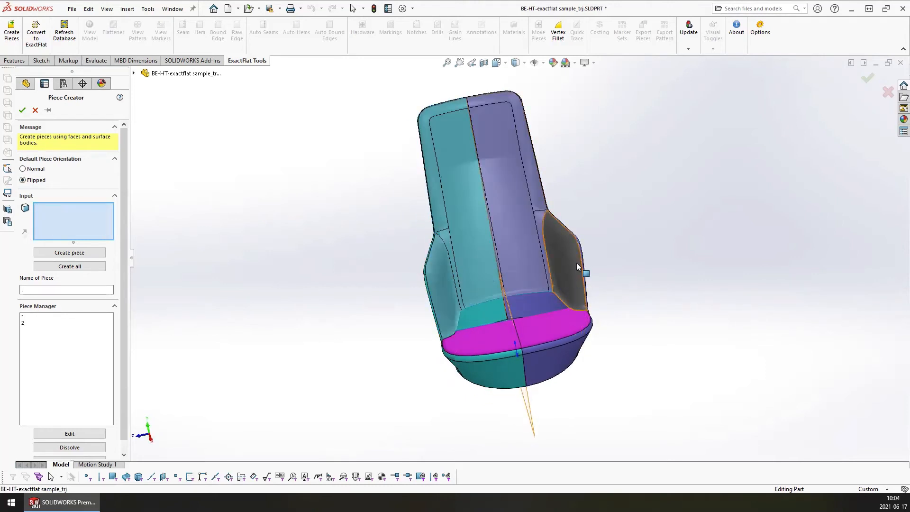
left_click(576, 263)
key("Return")
left_click(544, 330)
key("Return")
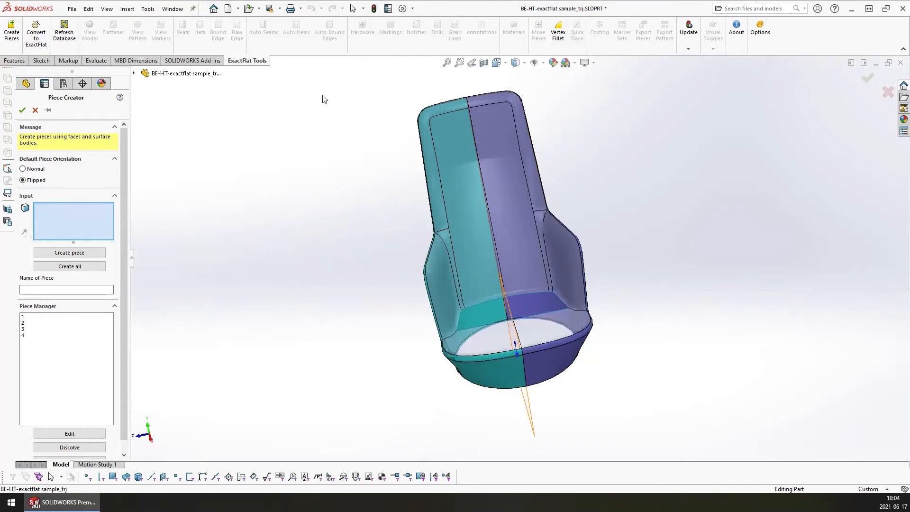
Create one piece from the remaining teal faces and another from the remaining purple faces of the chair, and accept the Piece Creator
middle_click_drag(438, 377, 397, 240)
left_click_drag(313, 65, 523, 428)
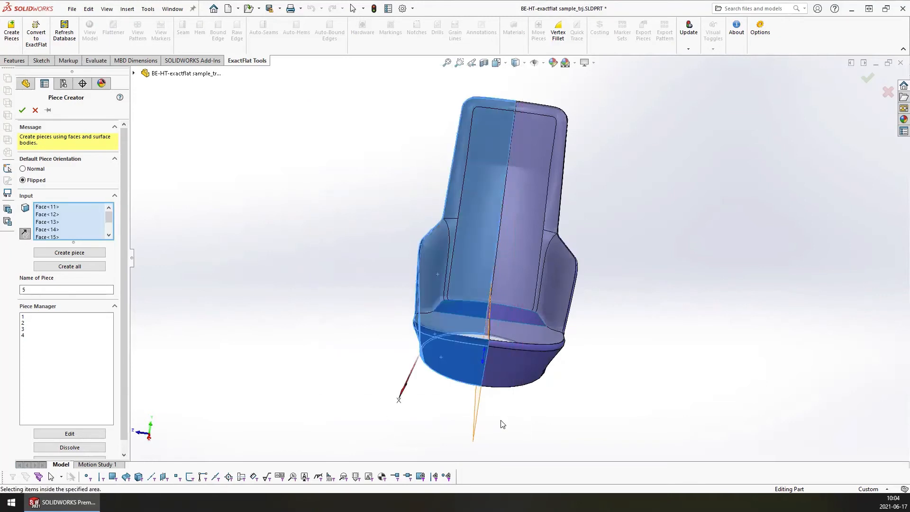
key("Return")
left_click_drag(492, 80, 389, 150)
left_click_drag(370, 75, 634, 458)
key("Return")
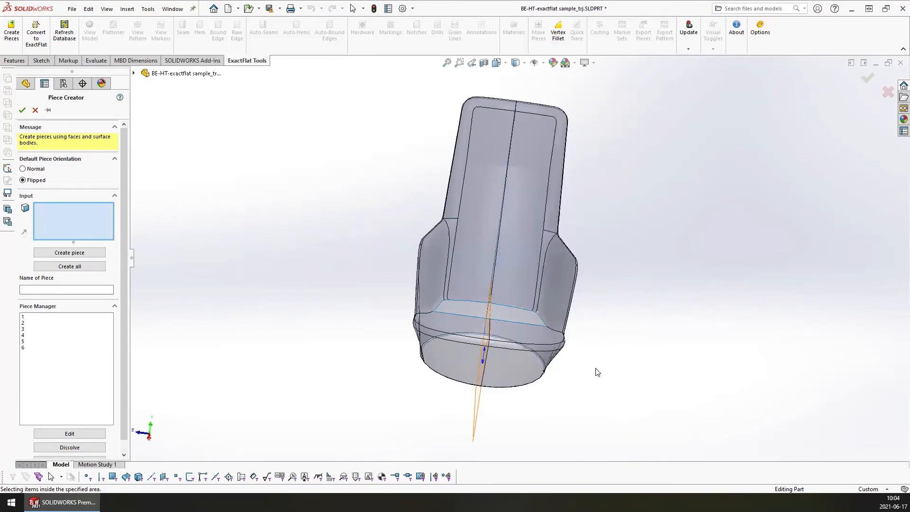
left_click(22, 110)
Convert the part to an ExactFlat file with EF Sample - Laminate 47 assigned to all six pieces
left_click(42, 41)
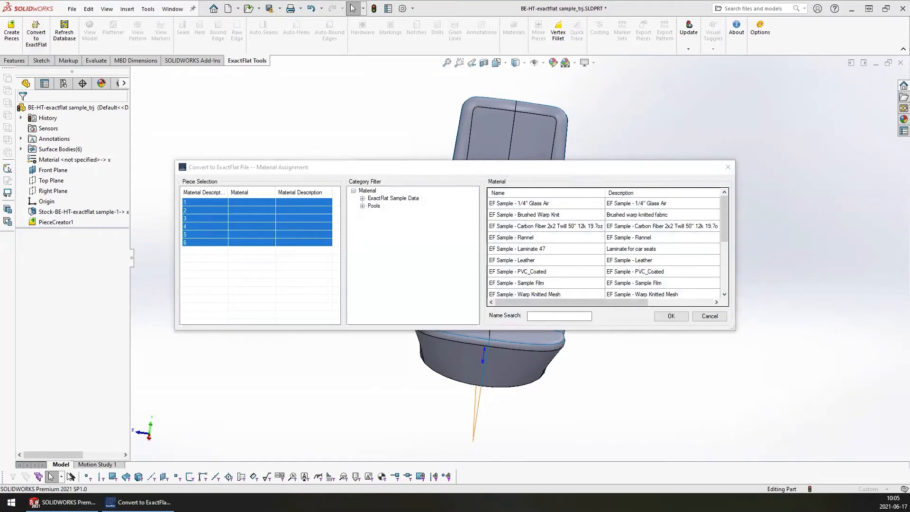
left_click(555, 239)
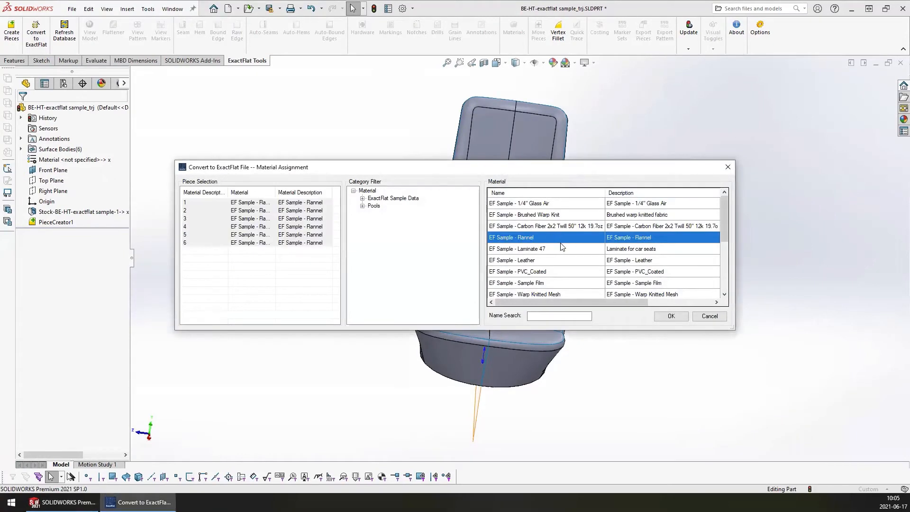
left_click(562, 248)
left_click(671, 316)
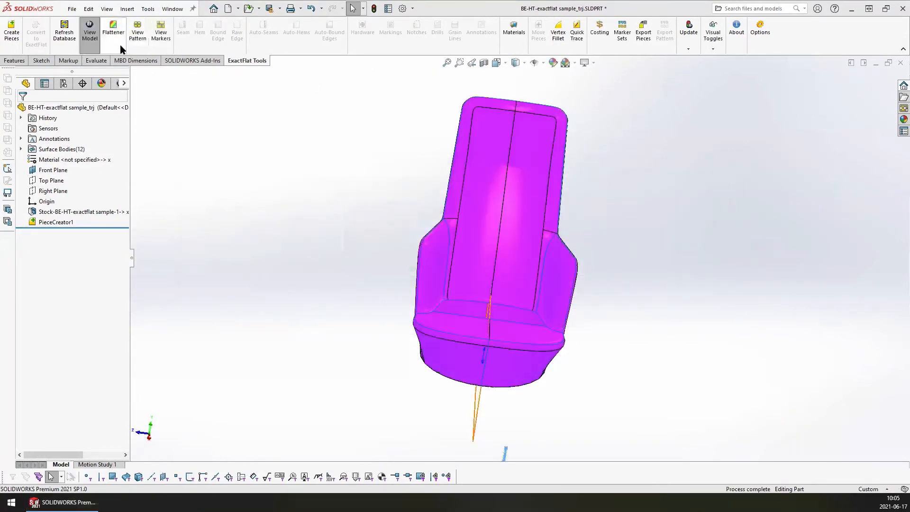
Remesh and optimize all six chair pieces in the 3D to 2D Flattener, and accept the flattened patterns
left_click(121, 40)
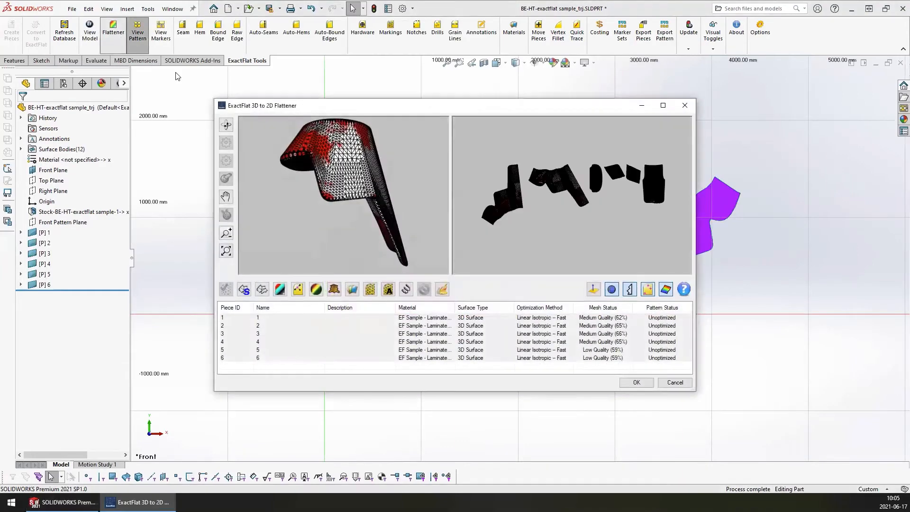
left_click_drag(401, 227, 365, 182)
middle_click_drag(364, 180, 421, 180)
left_click(370, 289)
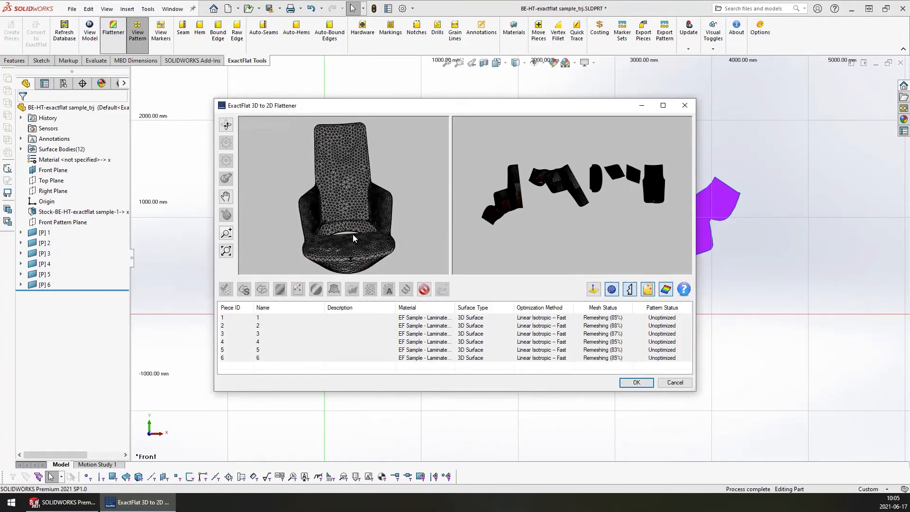
left_click(406, 290)
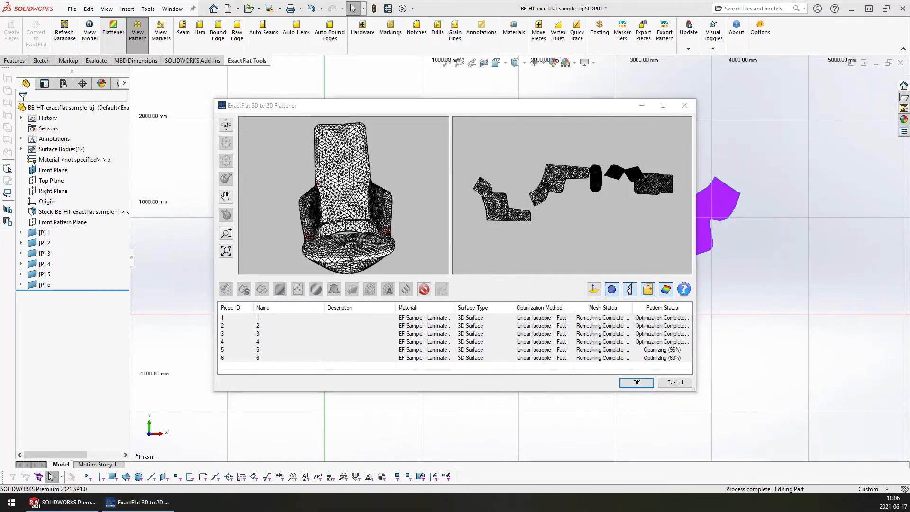
left_click(636, 382)
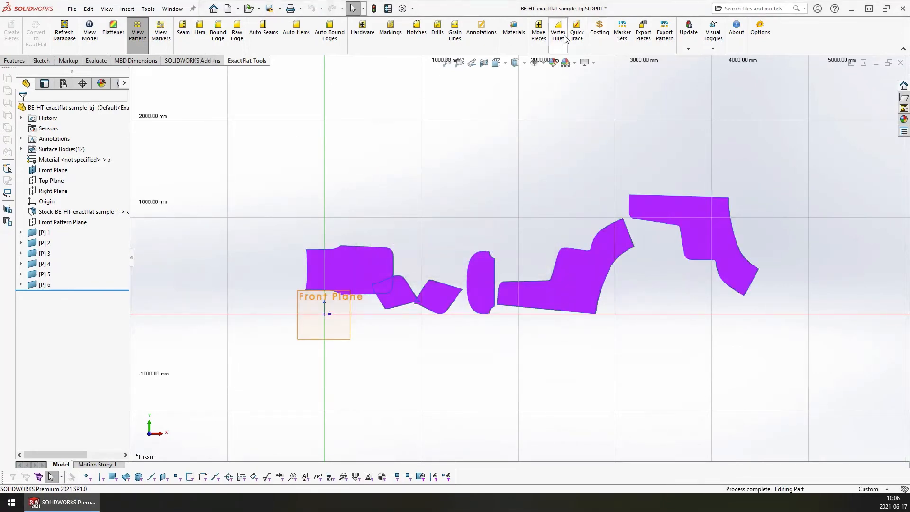
Align the long edge of one large stepped pattern piece vertically and place its mirrored counterpart alongside with a 100 mm gap
left_click(538, 32)
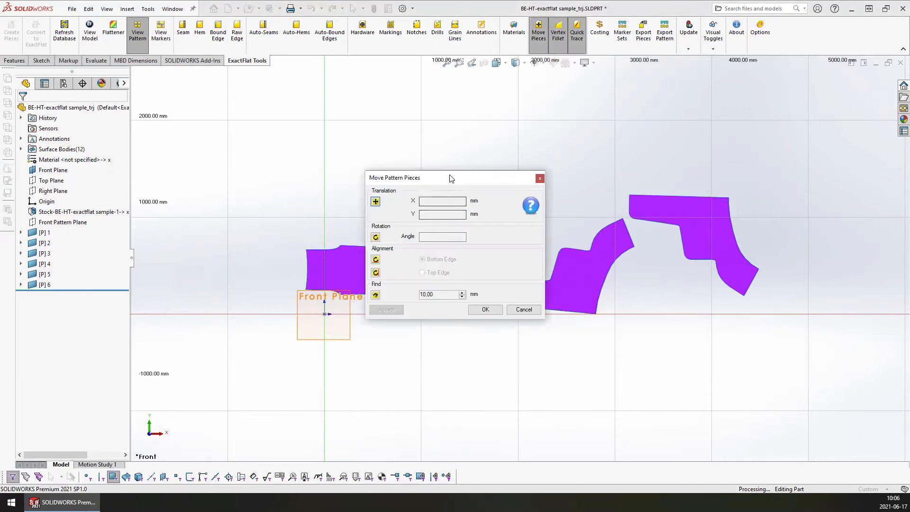
left_click_drag(450, 178, 131, 50)
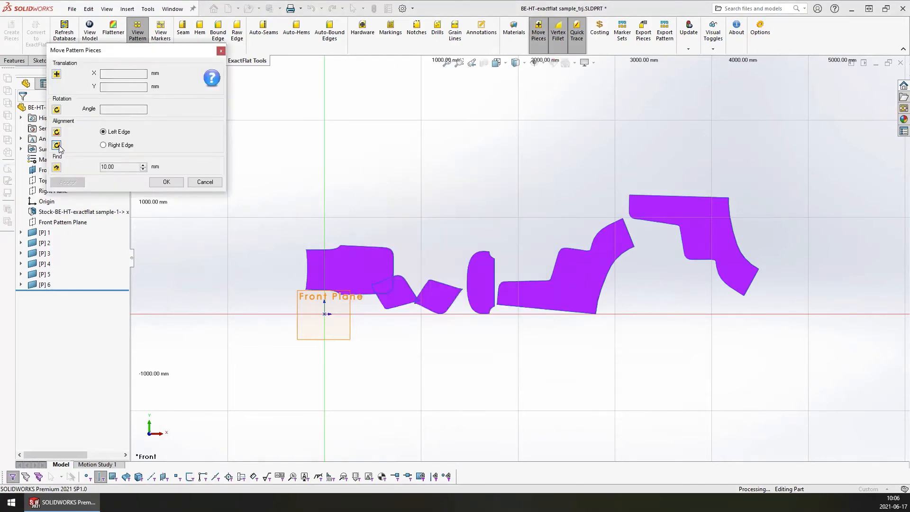
left_click(547, 310)
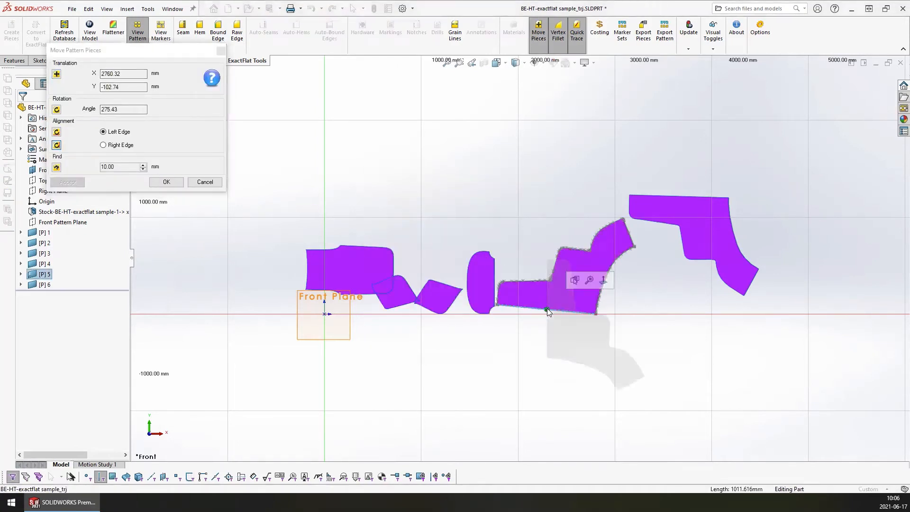
double_click(107, 167)
type("100")
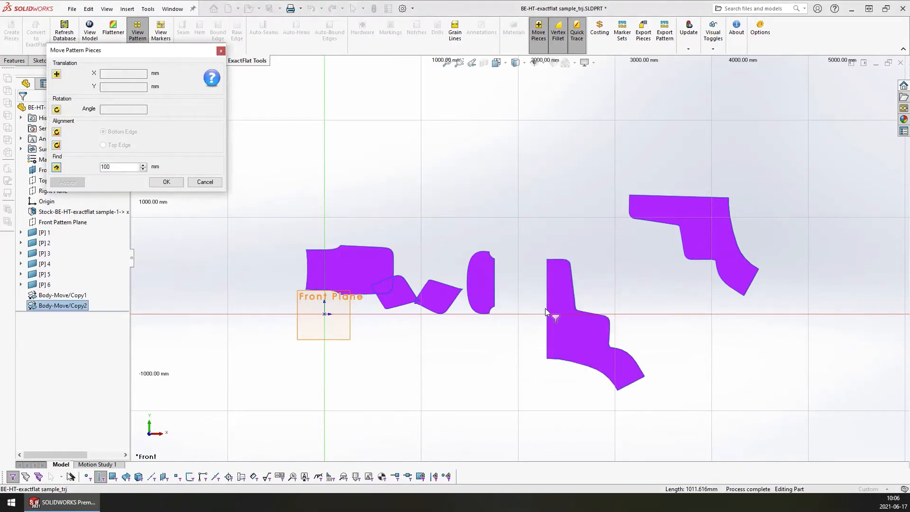
left_click(546, 309)
left_click(548, 306)
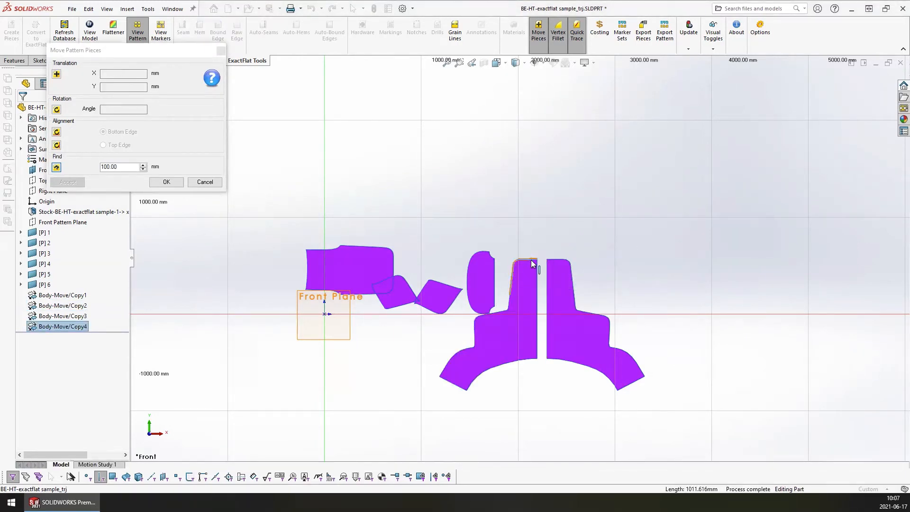
Position the backrest piece above the two stepped pieces and the armrest pieces beside their matching side edges, keeping 100 mm gaps
left_click(531, 261)
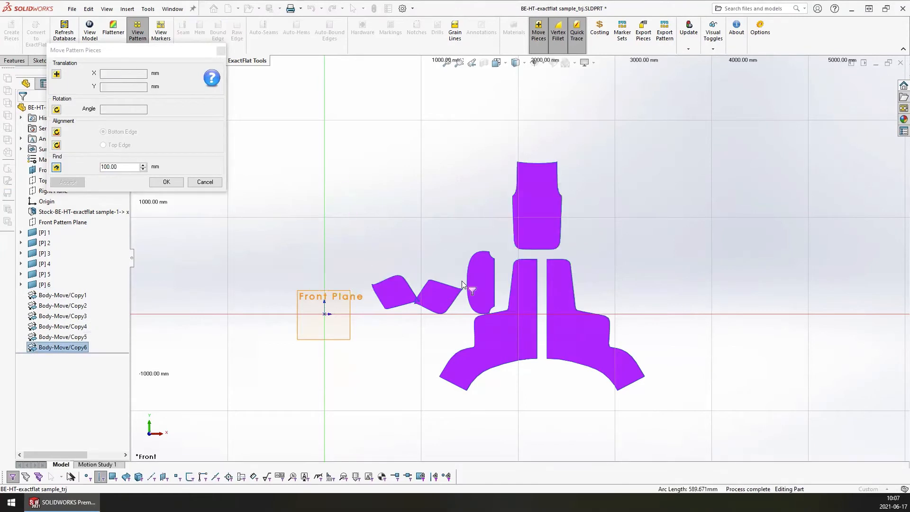
left_click(476, 316)
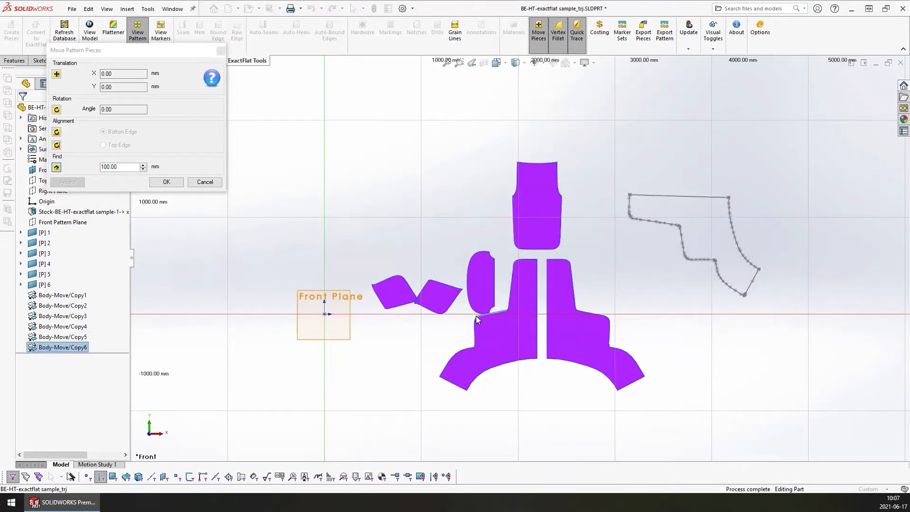
left_click(600, 316)
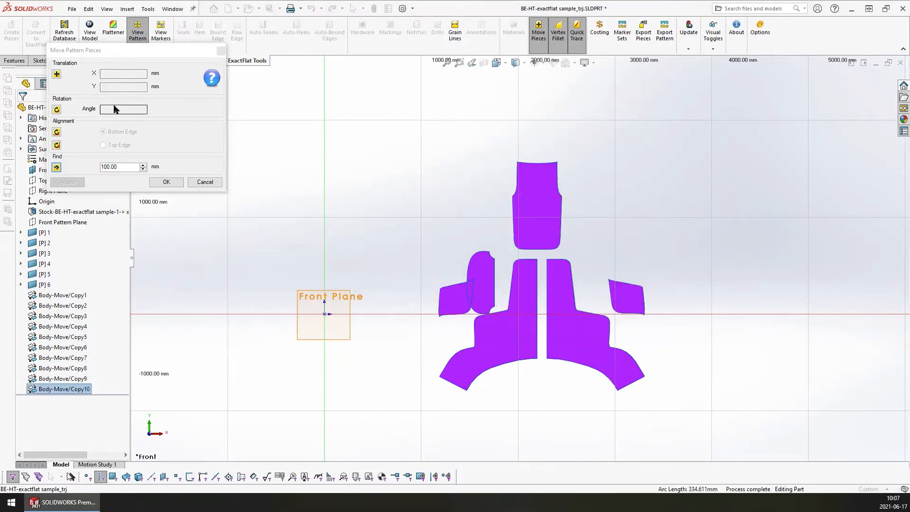
Align the seat piece's straight edge as its bottom edge, move the piece above the backrest piece, and accept the pattern moves
left_click(58, 133)
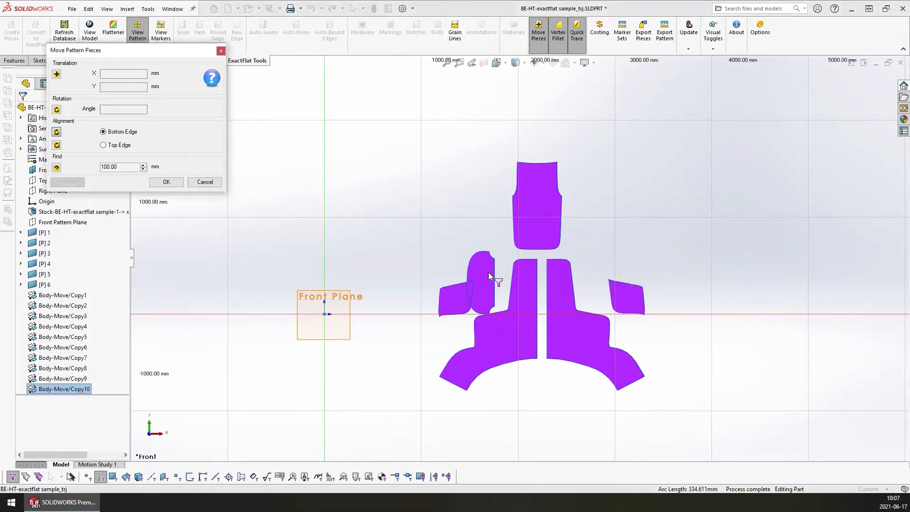
left_click(493, 283)
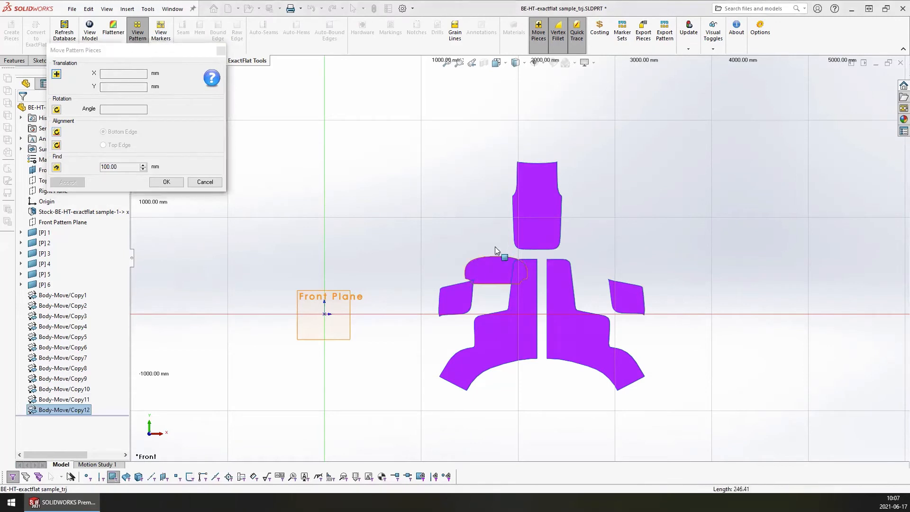
left_click(495, 268)
left_click(532, 126)
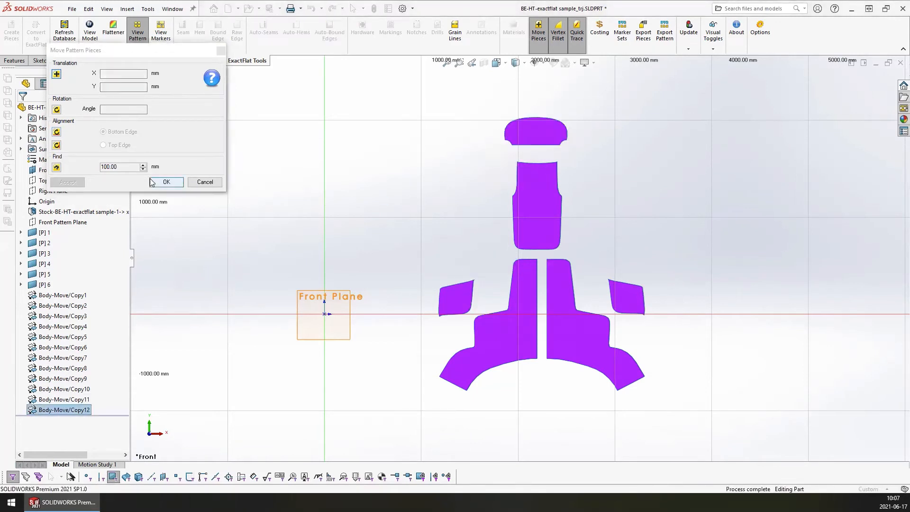
left_click(167, 183)
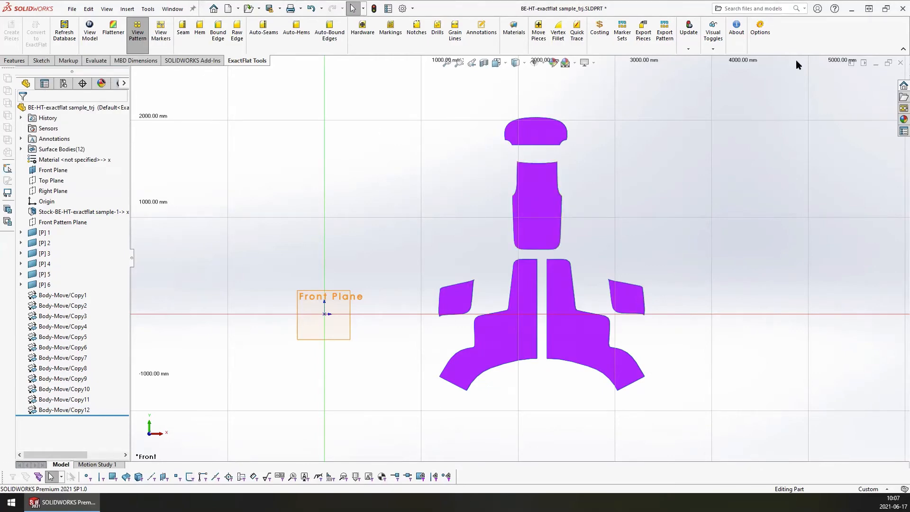
Review the Markers placement settings in the ExactFlat options, including the piece placement method, against the pattern layout, and close the options
left_click(760, 29)
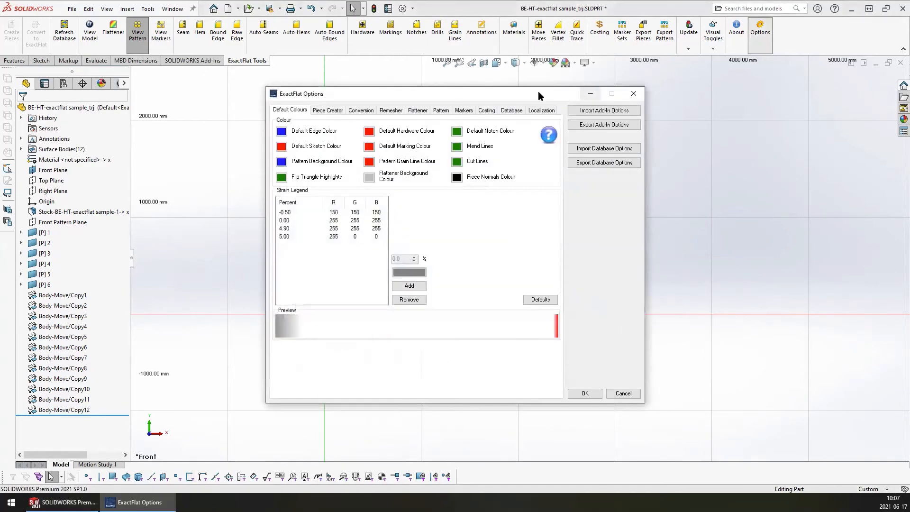
left_click(455, 111)
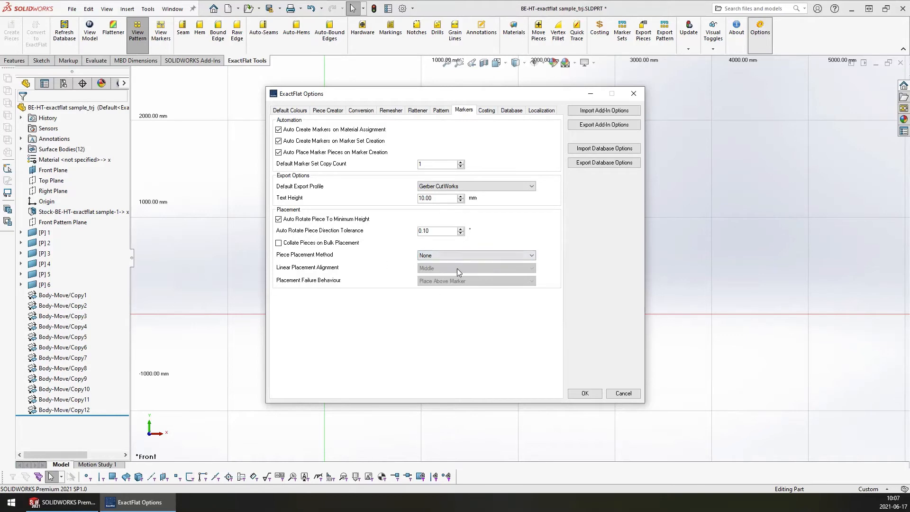
left_click_drag(477, 95, 431, 174)
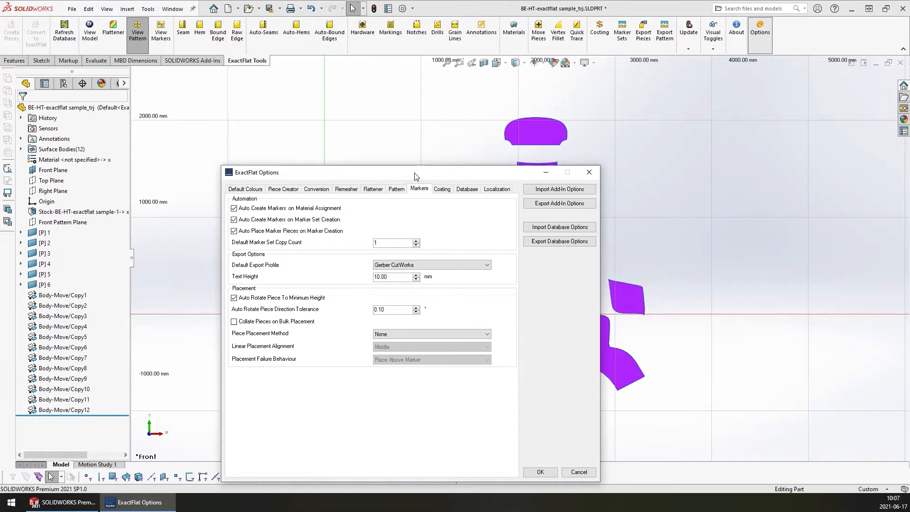
left_click_drag(414, 173, 425, 106)
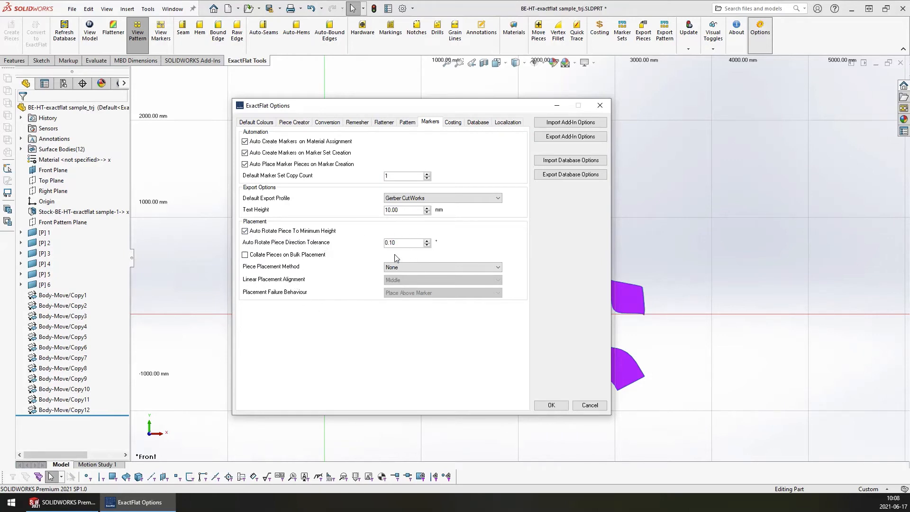
left_click(600, 105)
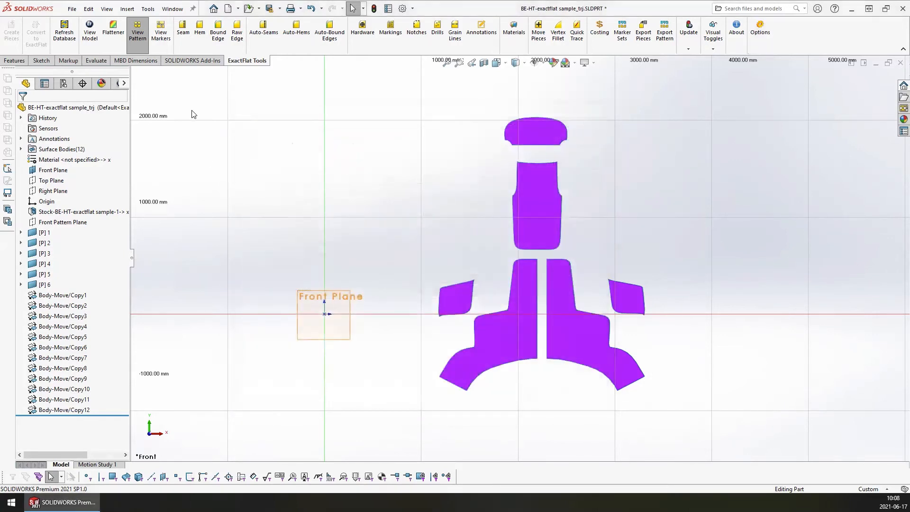
In the marker view, set the piece placement method to Box Packing and re-place the pieces on the marker
left_click(161, 33)
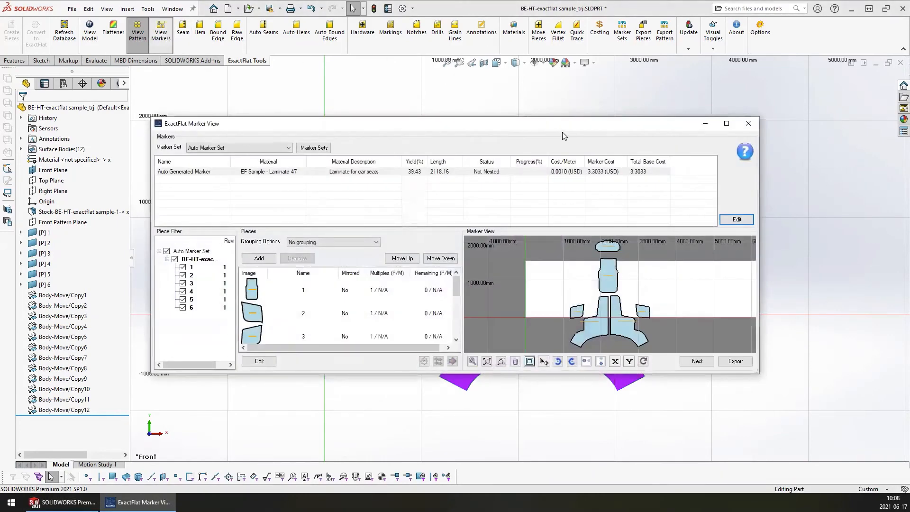
left_click_drag(568, 127, 203, 97)
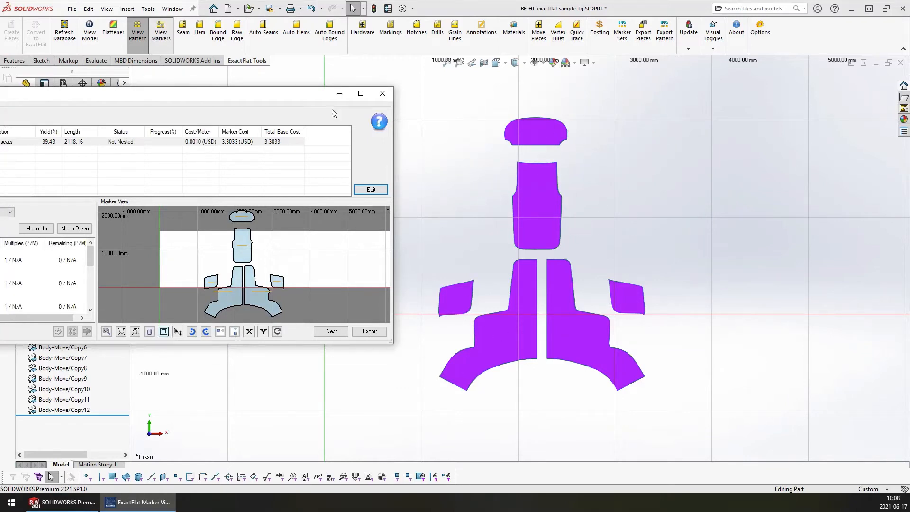
left_click_drag(288, 94, 590, 88)
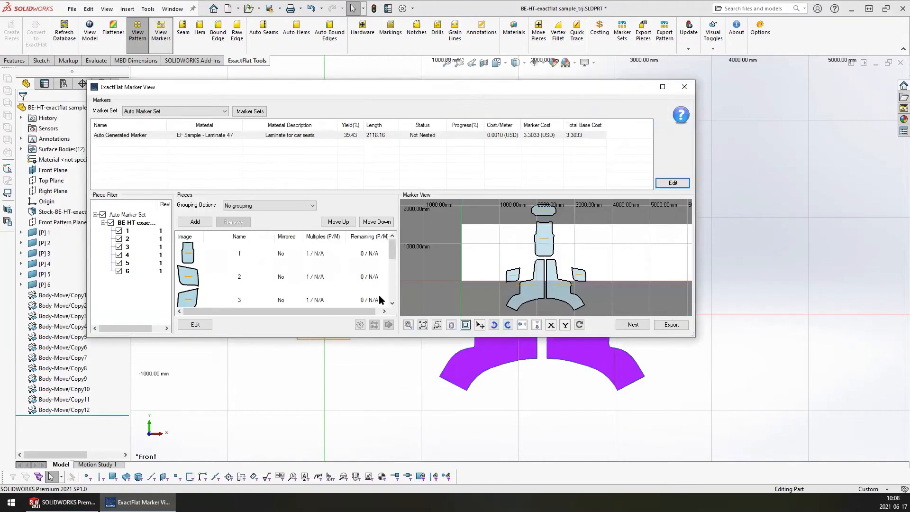
left_click(360, 325)
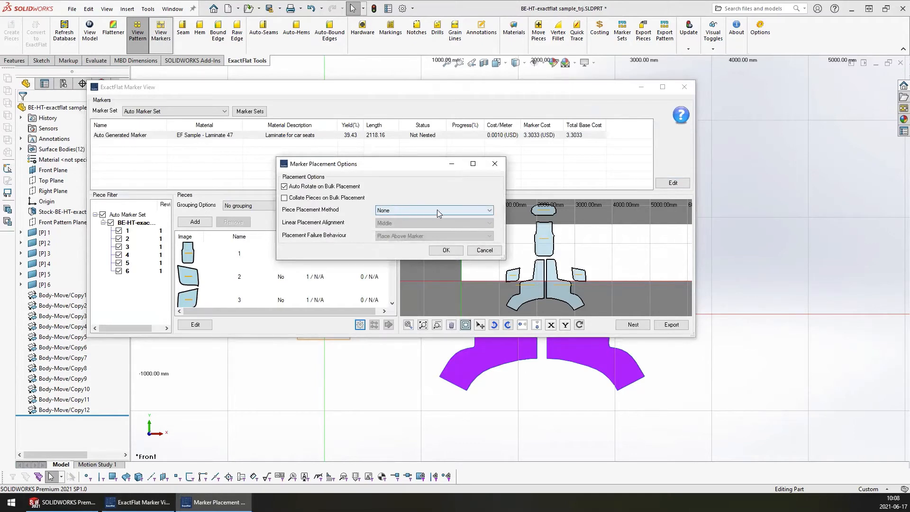
left_click(483, 210)
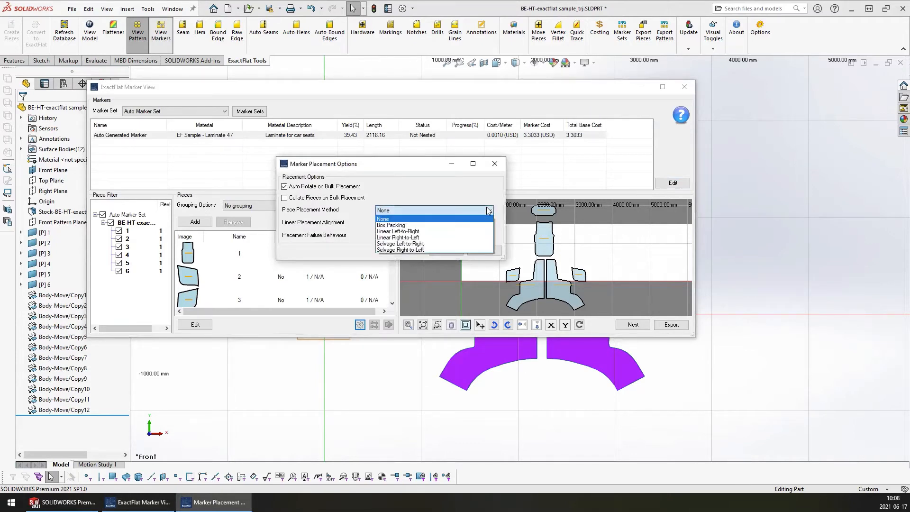
left_click(401, 226)
left_click(445, 250)
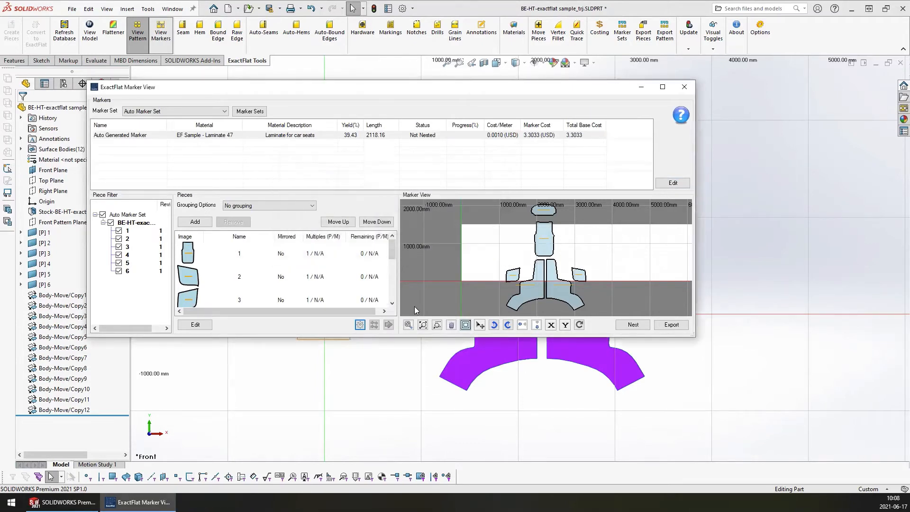
left_click(579, 325)
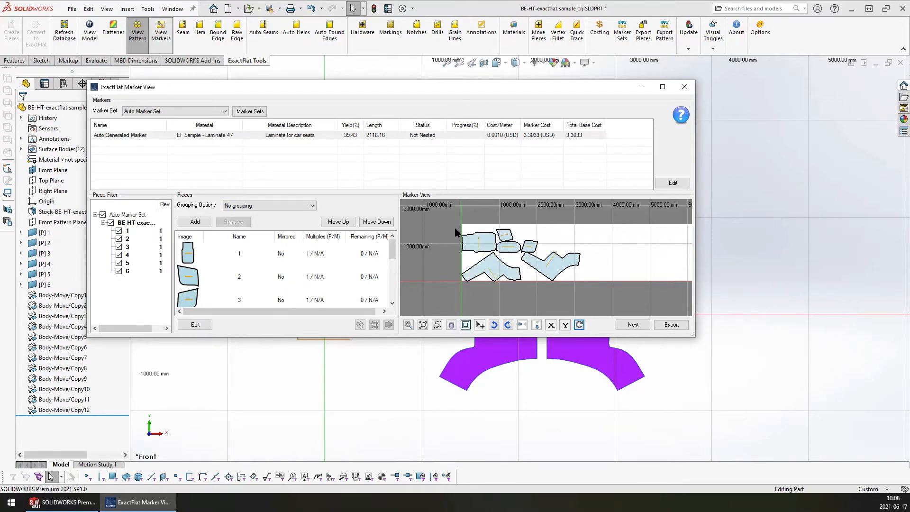
Set the piece placement method to Linear Left-to-Right and re-place the pieces on the marker
left_click(359, 324)
left_click(406, 211)
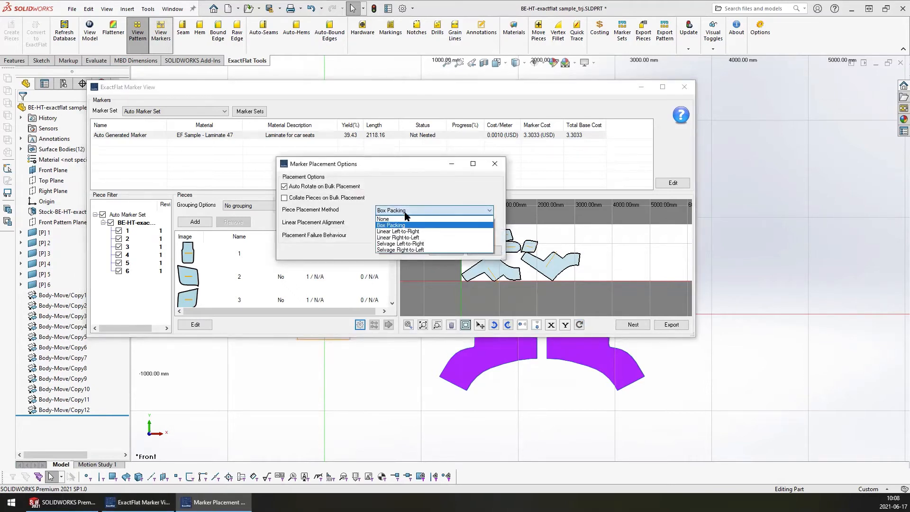
left_click(403, 231)
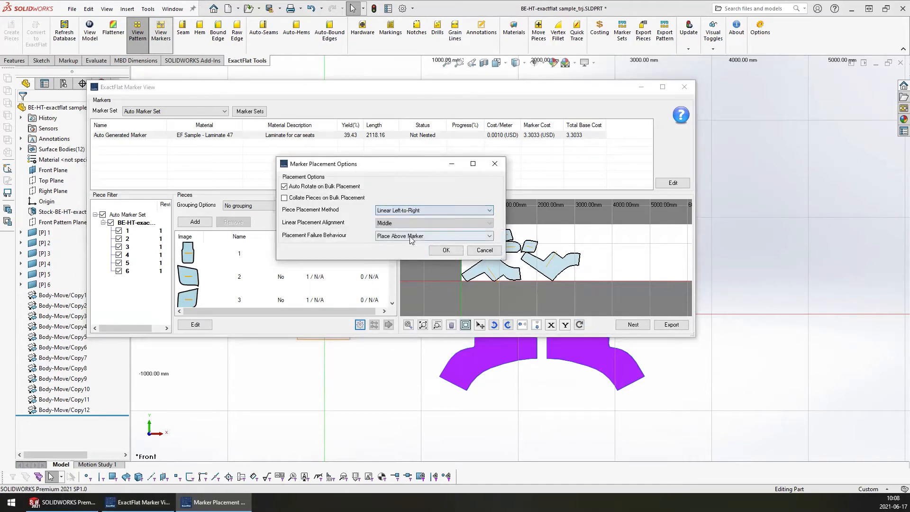
left_click(449, 251)
left_click(579, 325)
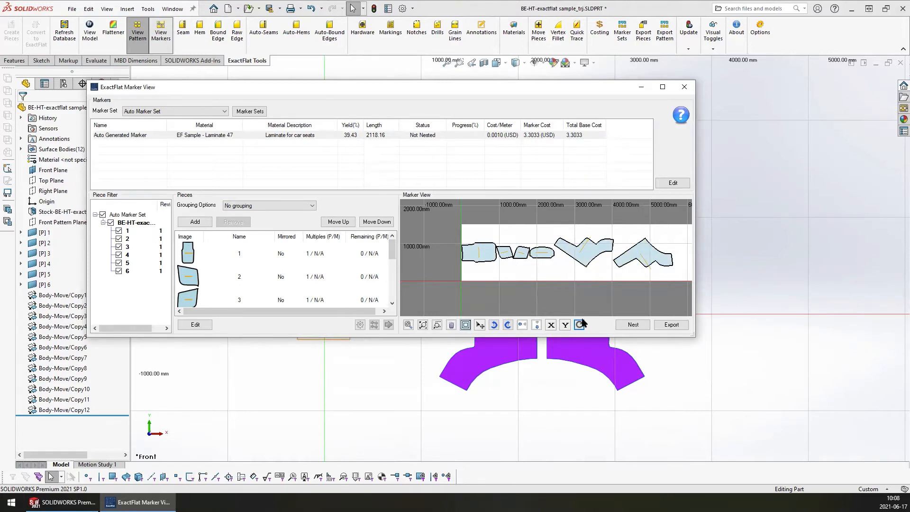
Keep the Linear Left-to-Right placement method, set the linear placement alignment to Top, and re-place the pieces on the marker
left_click(360, 324)
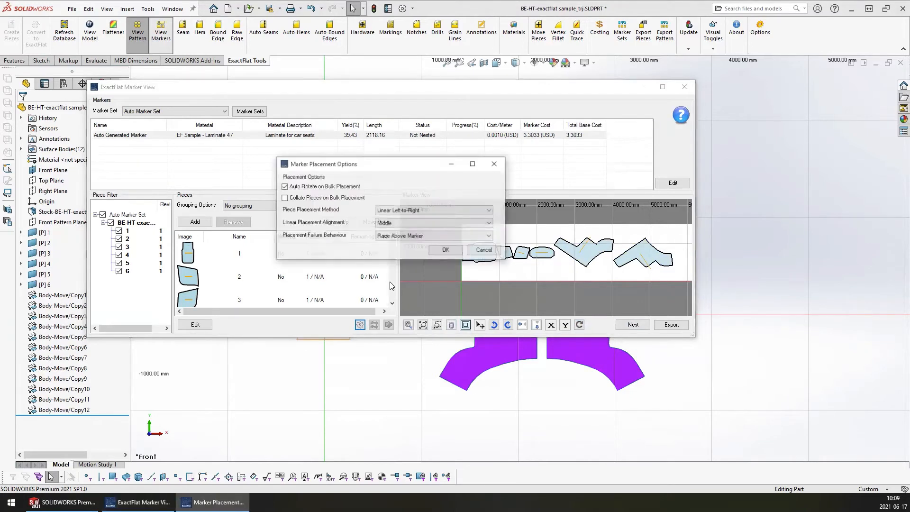
left_click(422, 213)
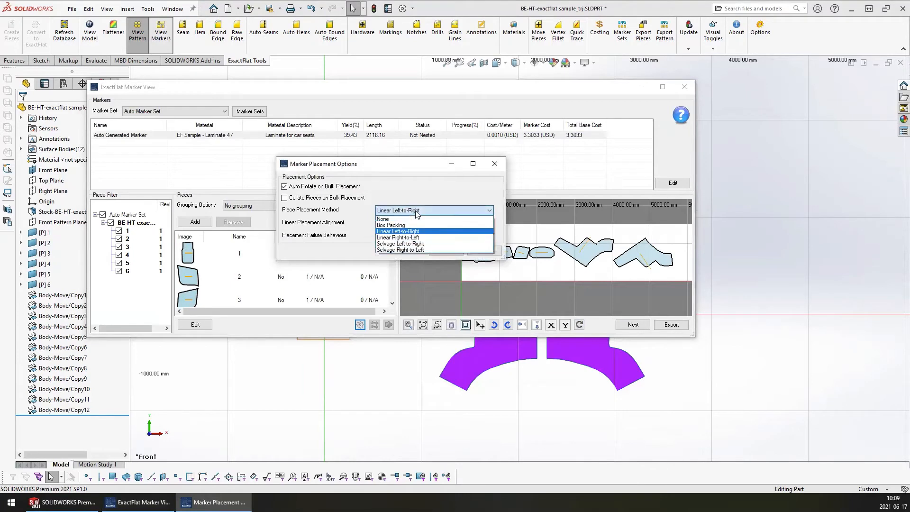
left_click(389, 220)
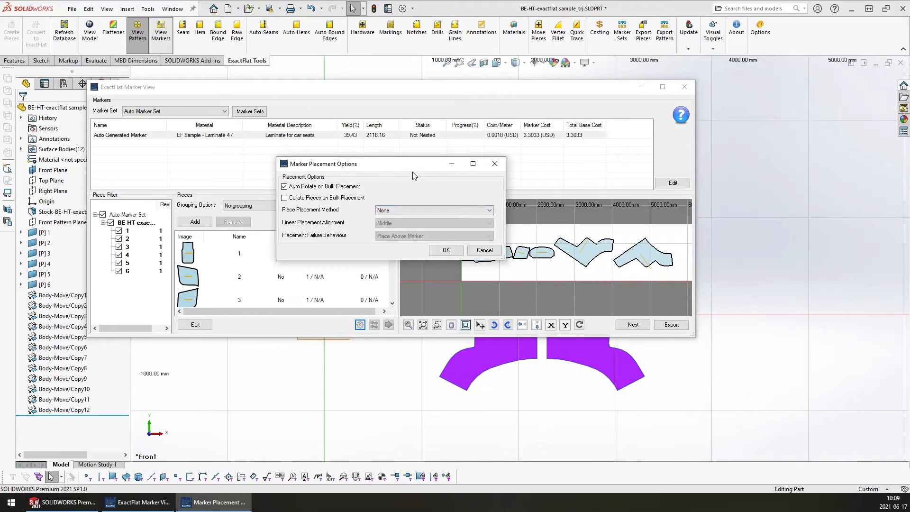
left_click(391, 214)
left_click(399, 237)
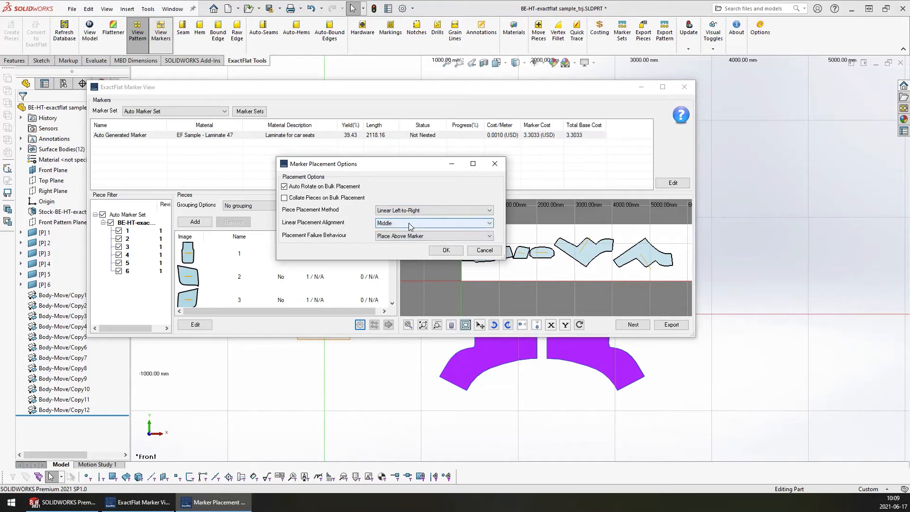
left_click_drag(429, 169, 339, 198)
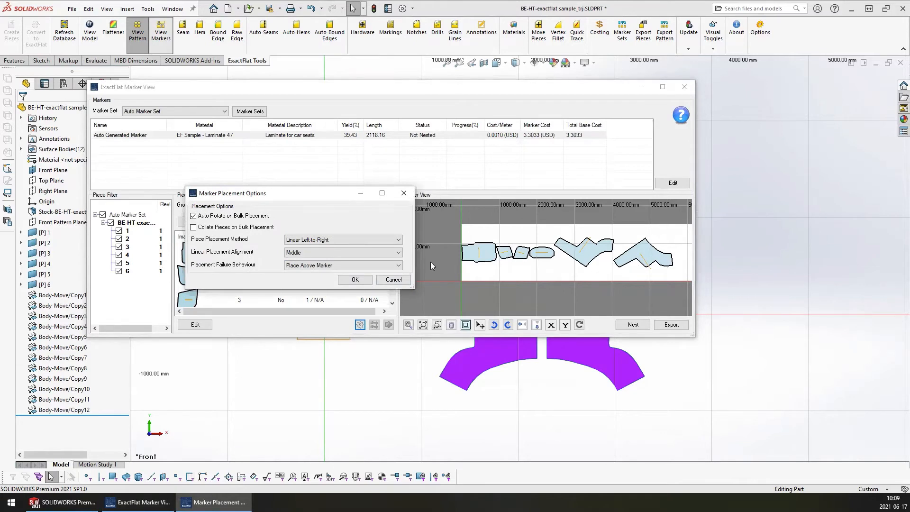
left_click(307, 258)
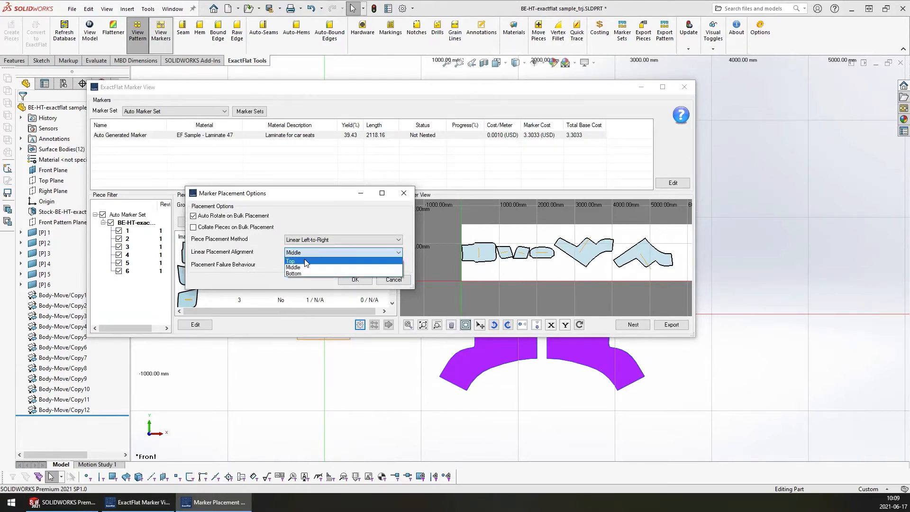
left_click(308, 261)
left_click(355, 280)
left_click(579, 325)
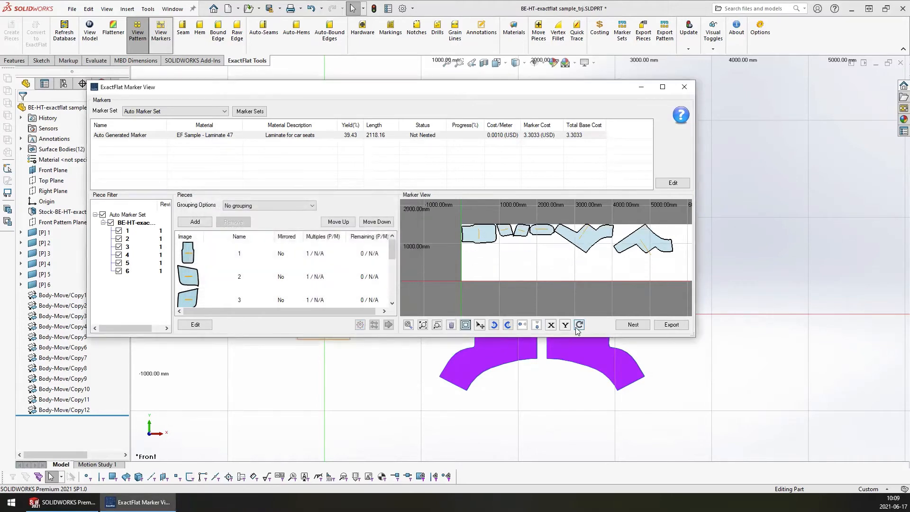
Set the linear placement alignment to Bottom and re-place the pieces on the marker
left_click(359, 324)
left_click(427, 222)
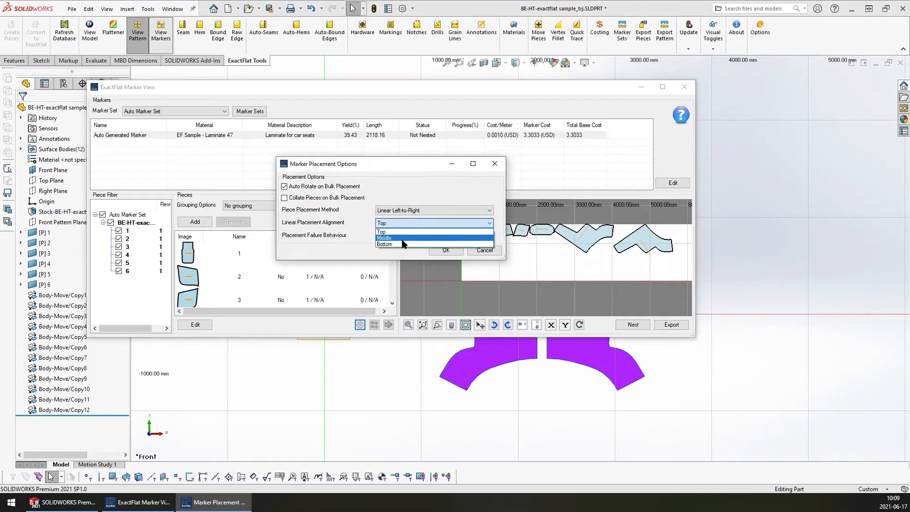
left_click(403, 237)
left_click(446, 250)
left_click(580, 324)
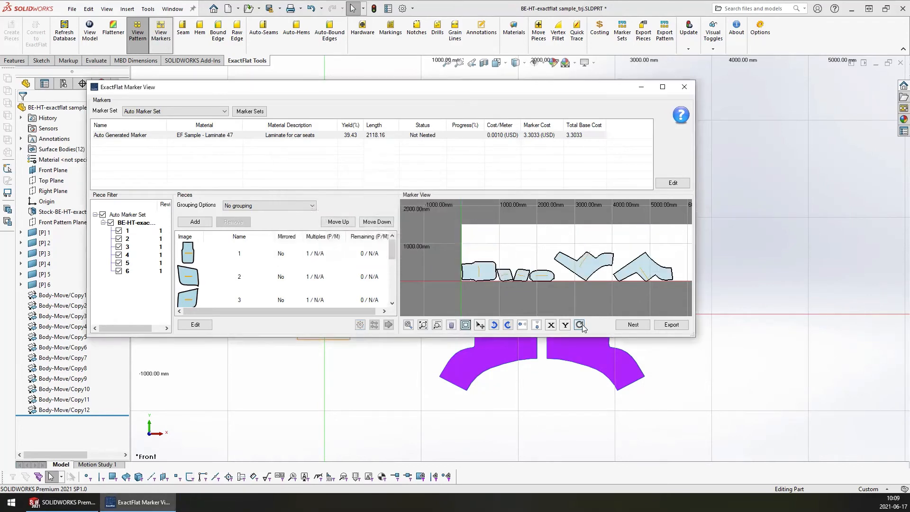
Try the placement failure behaviours Do Not Place, Place at Origin and Place Above Marker, and leave the placement options without applying them
left_click(360, 324)
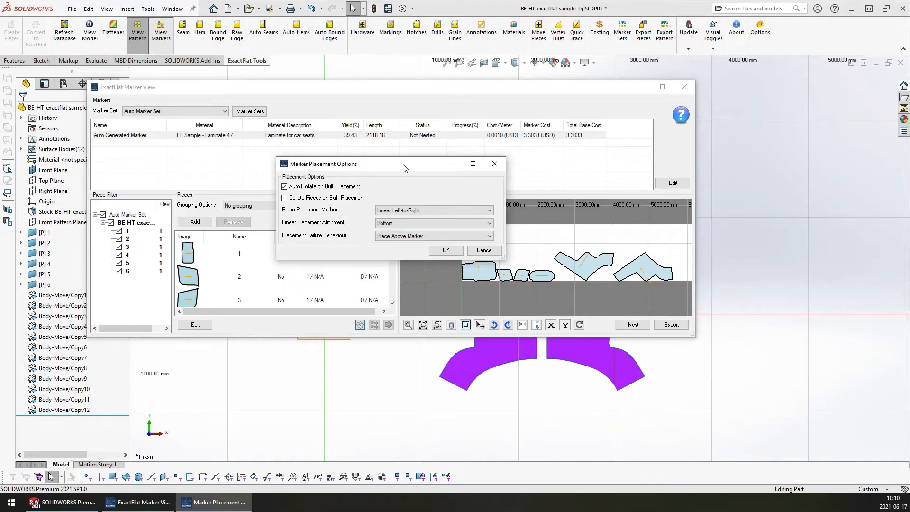
left_click_drag(403, 168, 311, 181)
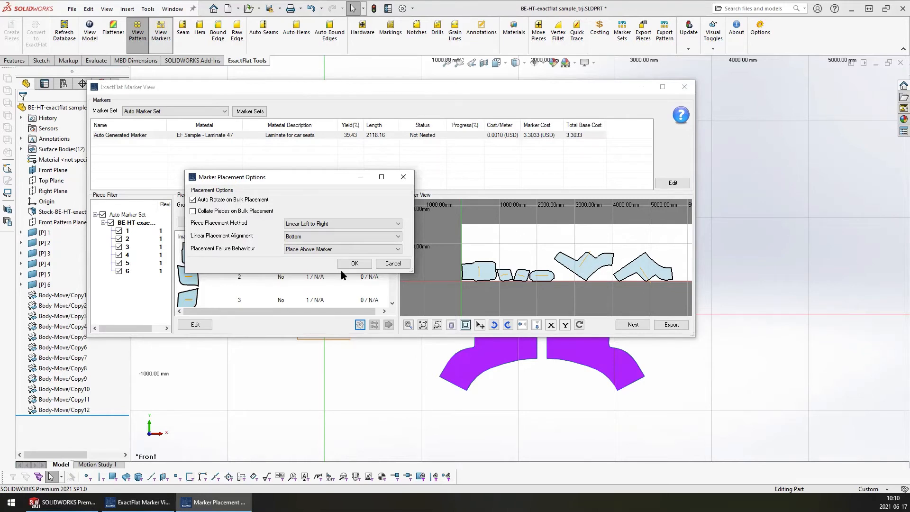
left_click(309, 250)
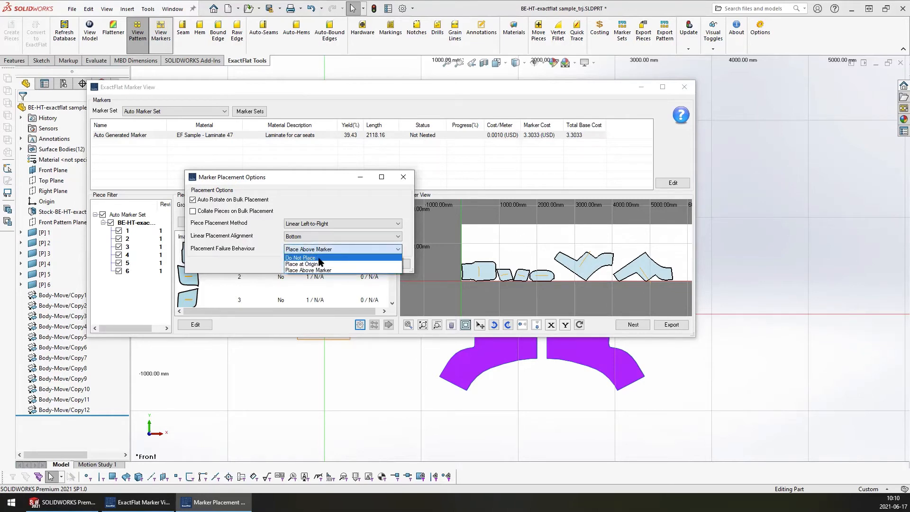
left_click(311, 258)
left_click_drag(327, 178, 246, 96)
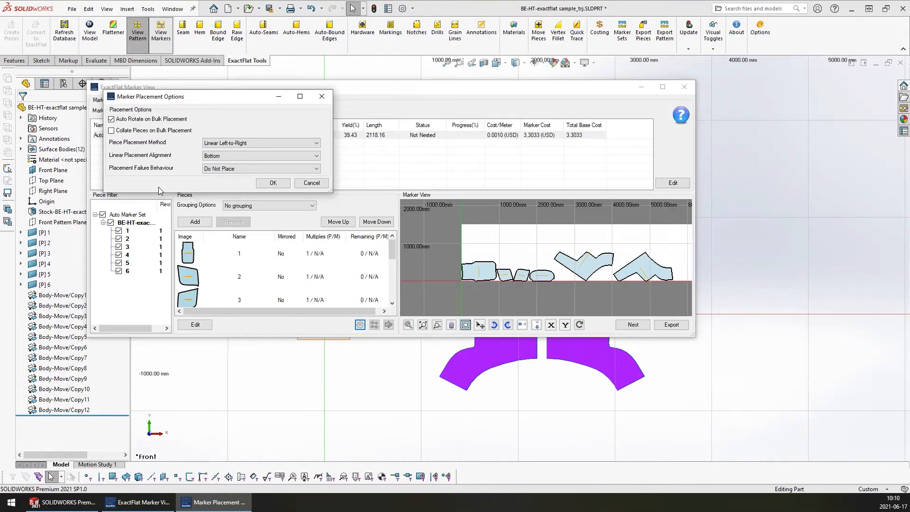
left_click(228, 169)
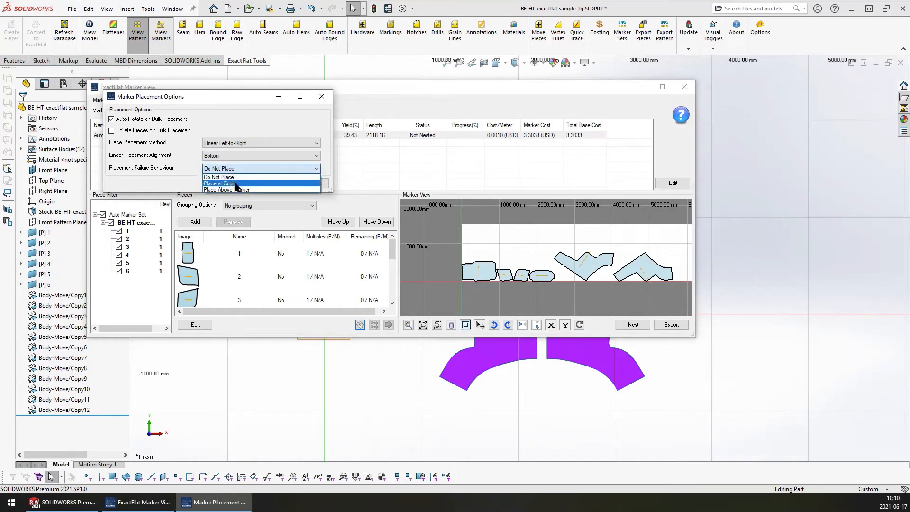
left_click(234, 184)
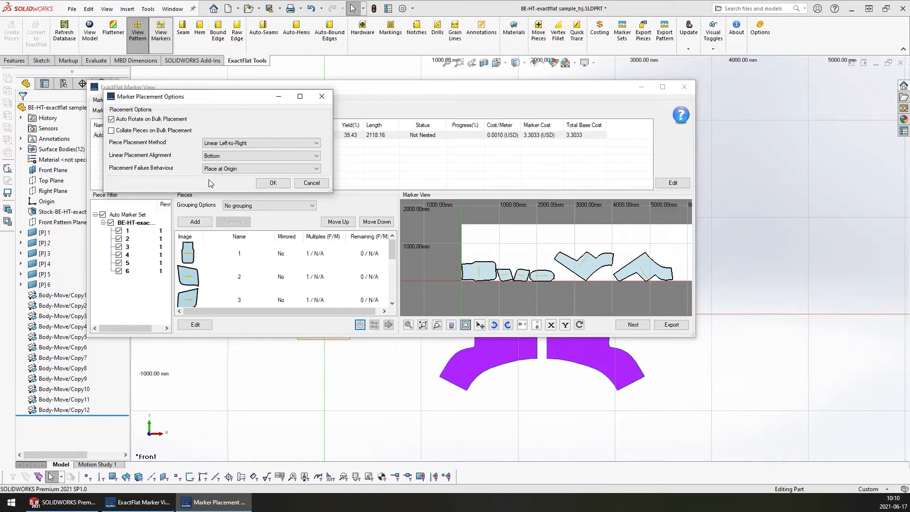
left_click(232, 168)
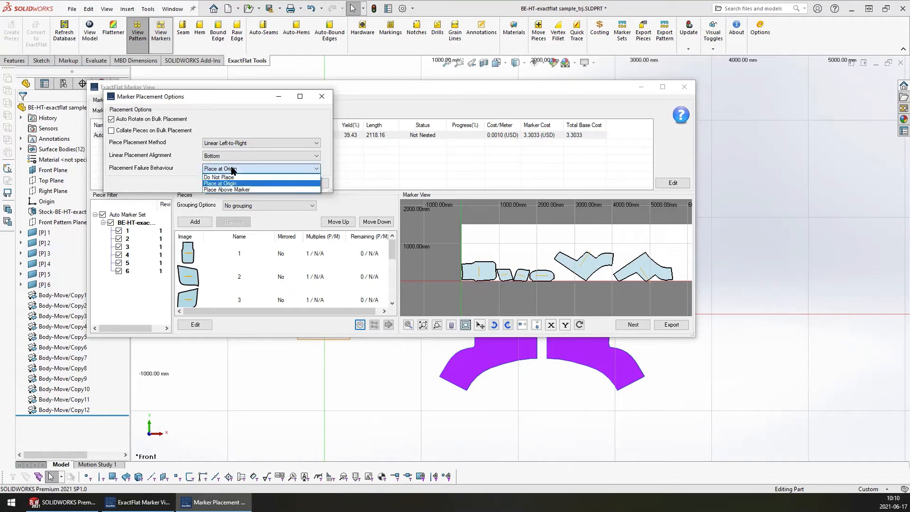
left_click(236, 189)
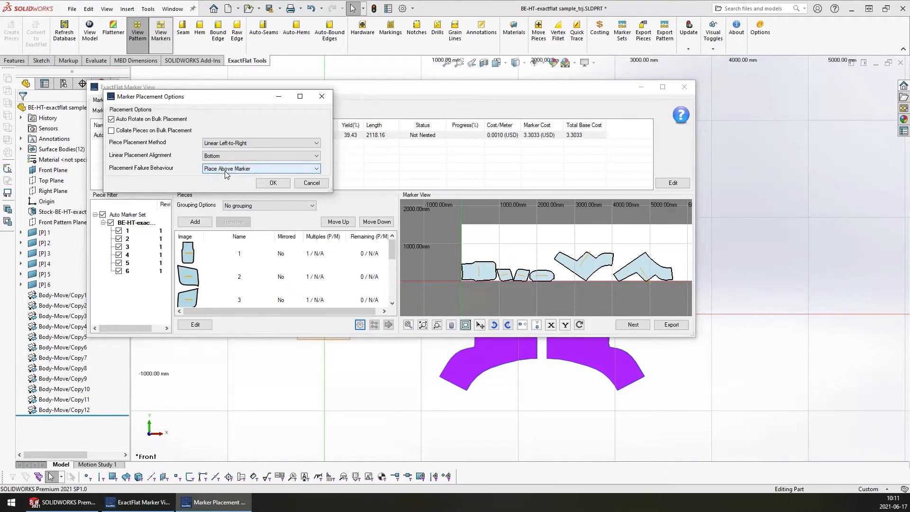
left_click(311, 184)
Close the marker view and set the default output currency to USD in the ExactFlat Costing options
left_click(684, 86)
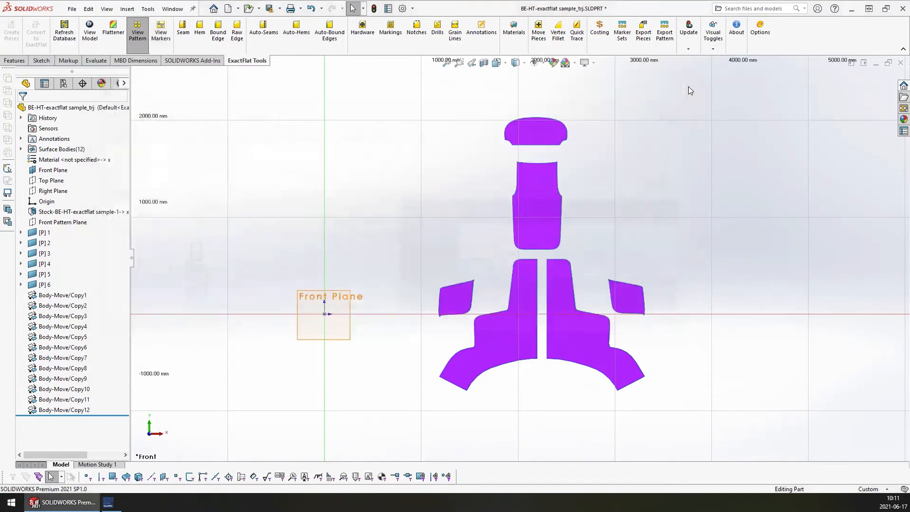
left_click(764, 42)
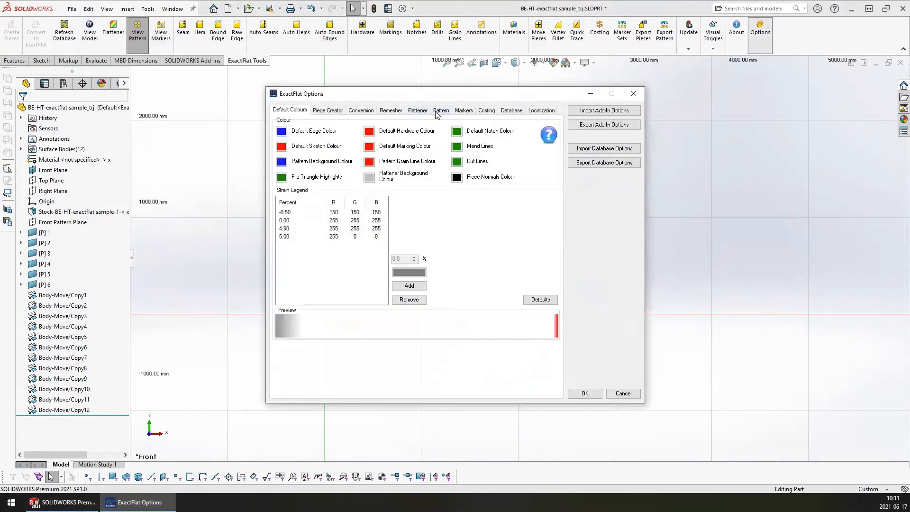
left_click(464, 111)
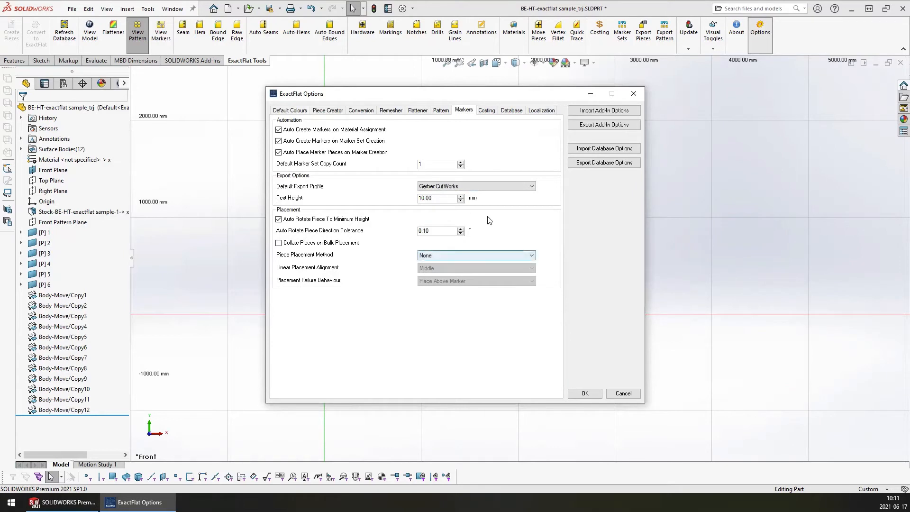
left_click(486, 111)
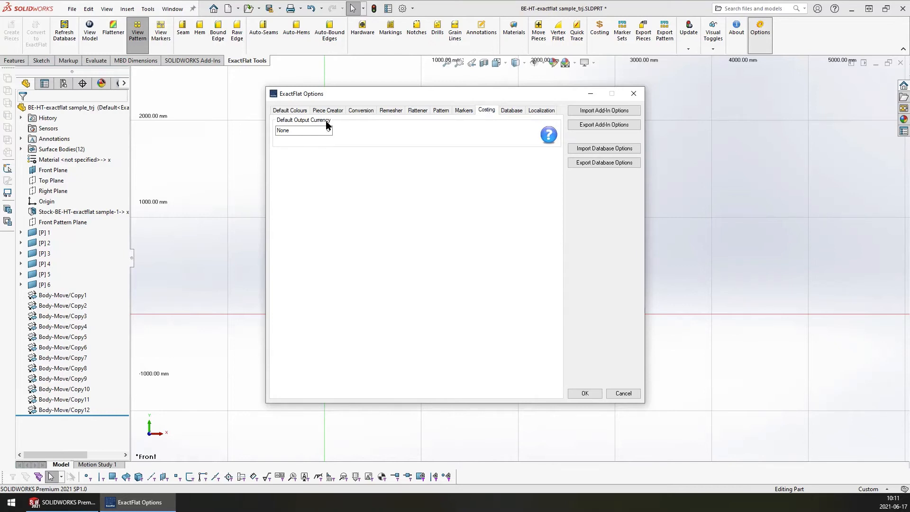
left_click(330, 132)
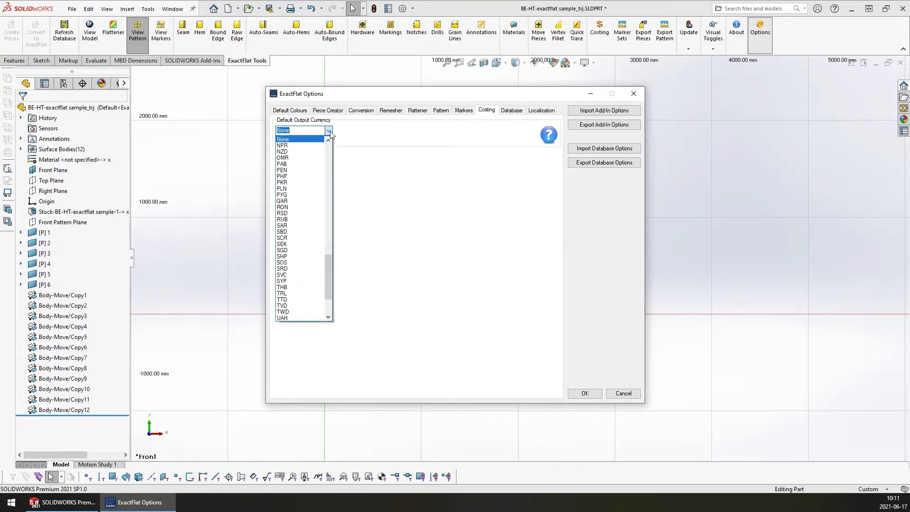
type("usd")
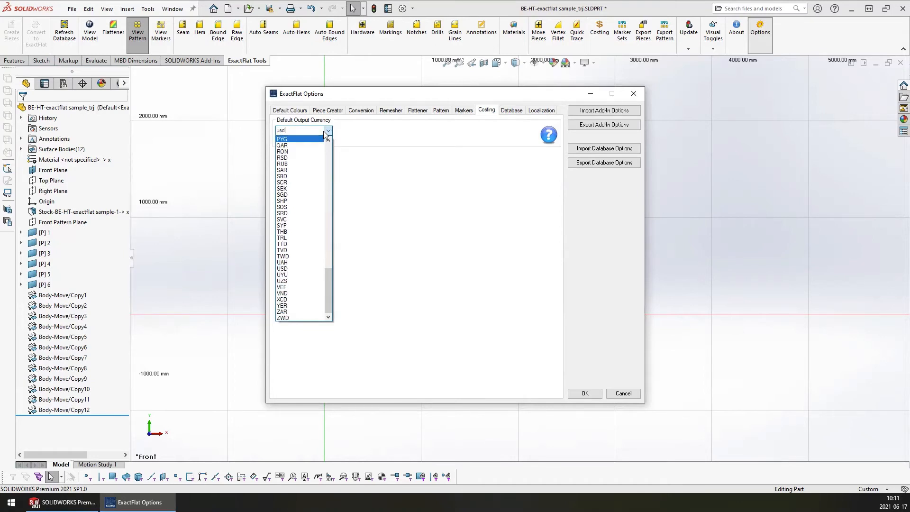
left_click(288, 268)
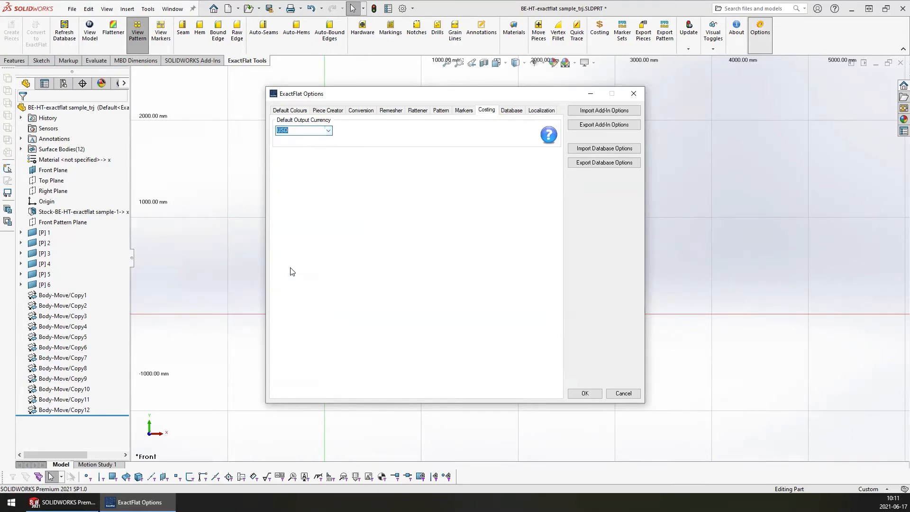
Review the Database options, examining the available databases and the default site choices
left_click(510, 111)
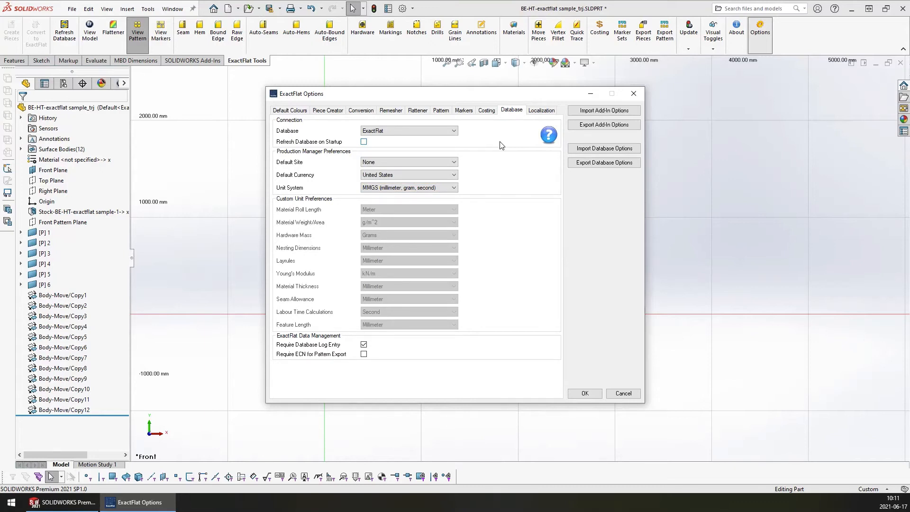
left_click(453, 131)
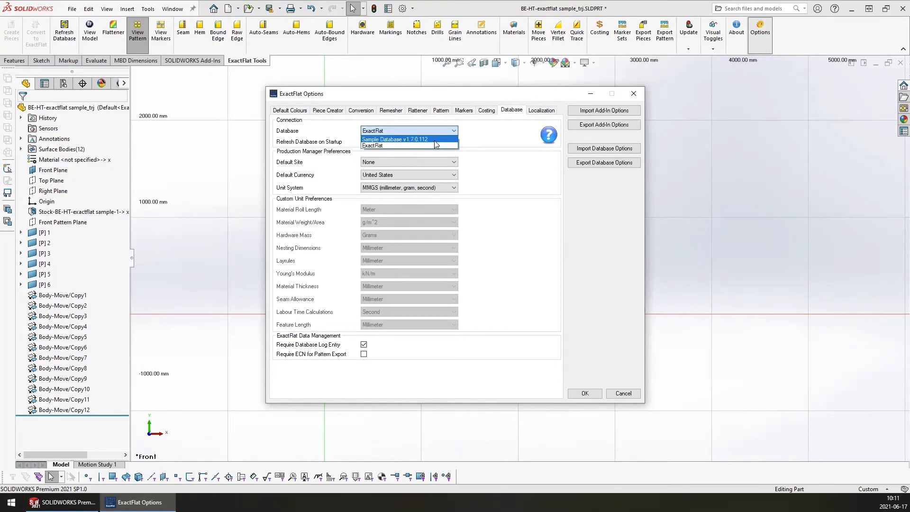
left_click(500, 127)
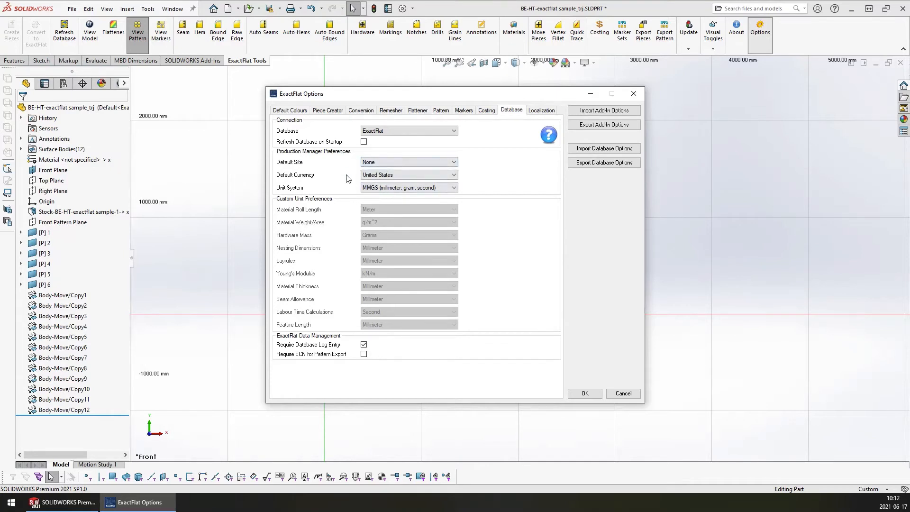
left_click(398, 162)
left_click(398, 163)
Try the MKS (meter, kilogram, second) unit system, restore MMGS (millimeter, gram, second), and view the Localization settings
left_click(419, 189)
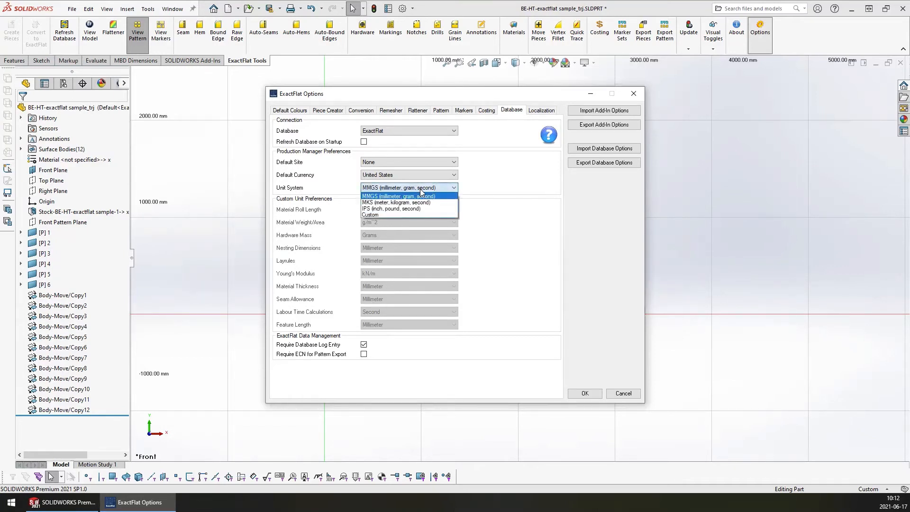
left_click(418, 202)
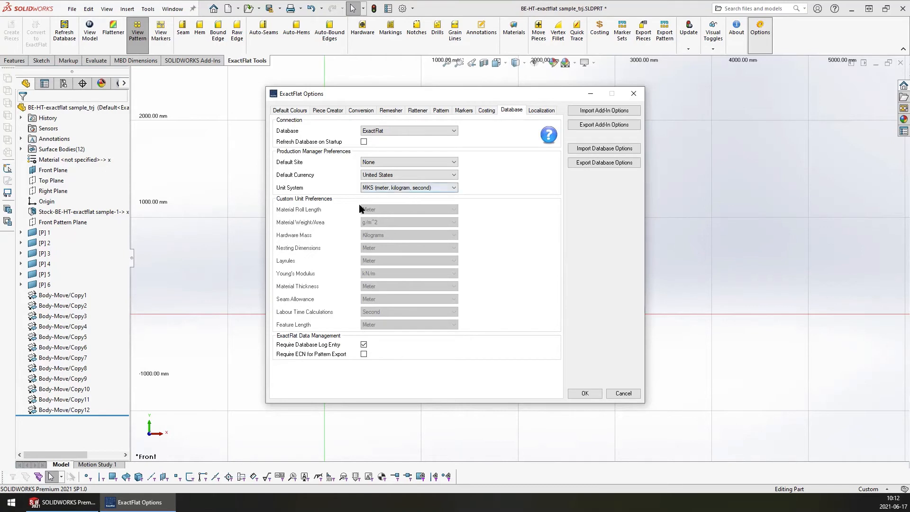
left_click(436, 192)
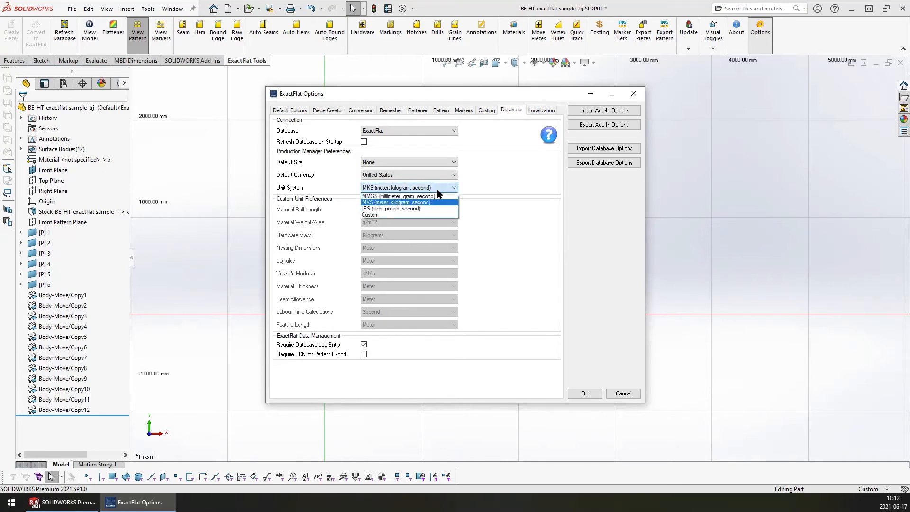
left_click(431, 202)
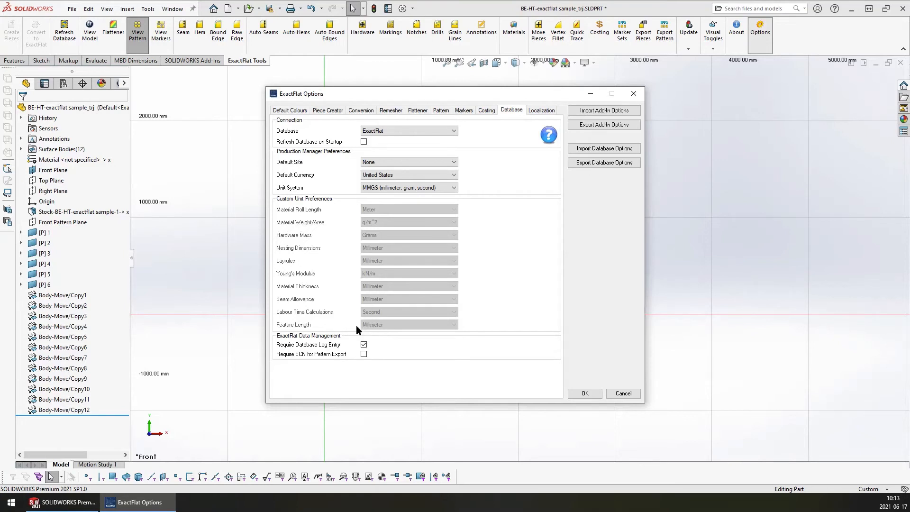
left_click(541, 111)
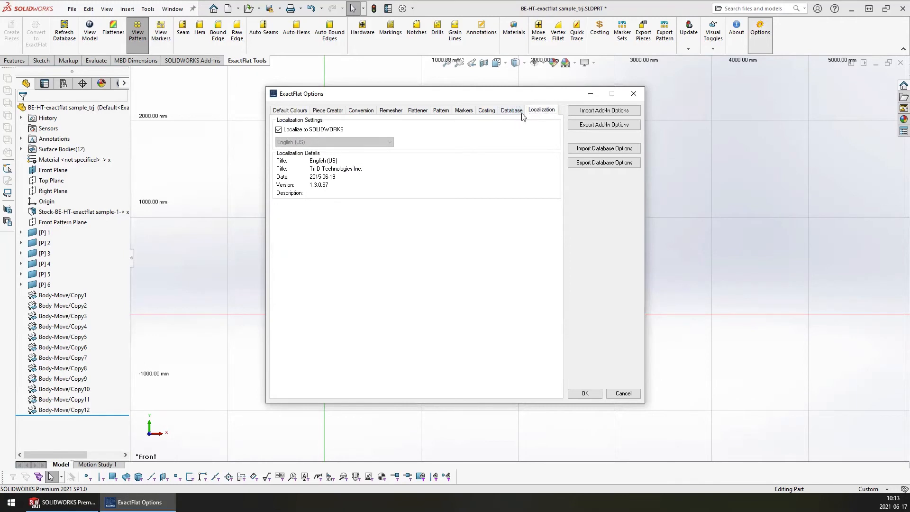
Try turning off Localize to SOLIDWORKS to reach the language choice, and turn the localization back on
left_click(300, 130)
left_click(304, 143)
left_click(319, 141)
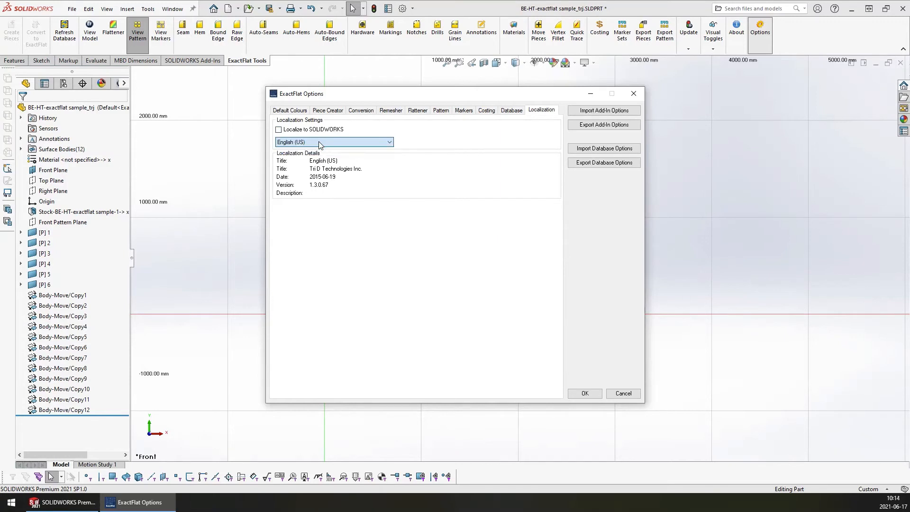
left_click(279, 130)
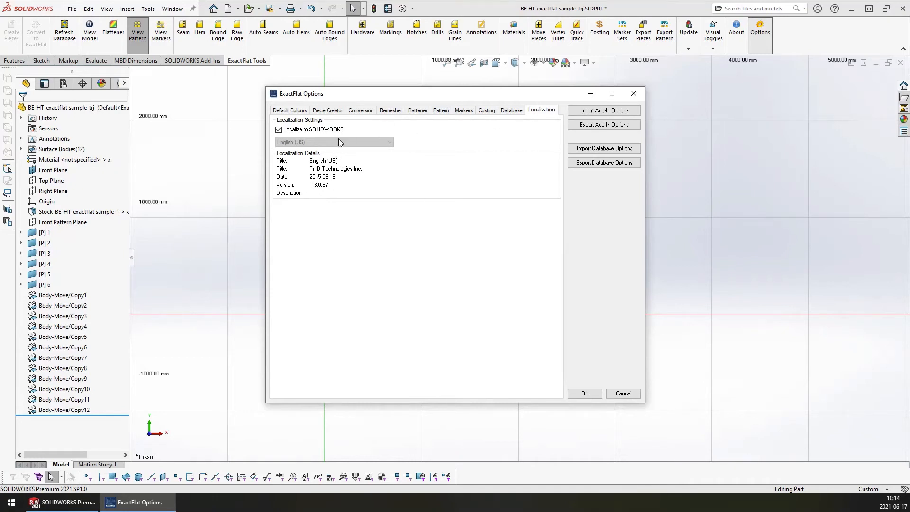
View the export dialog for the add-in options, cancel it, and close the ExactFlat options without applying changes
left_click(606, 128)
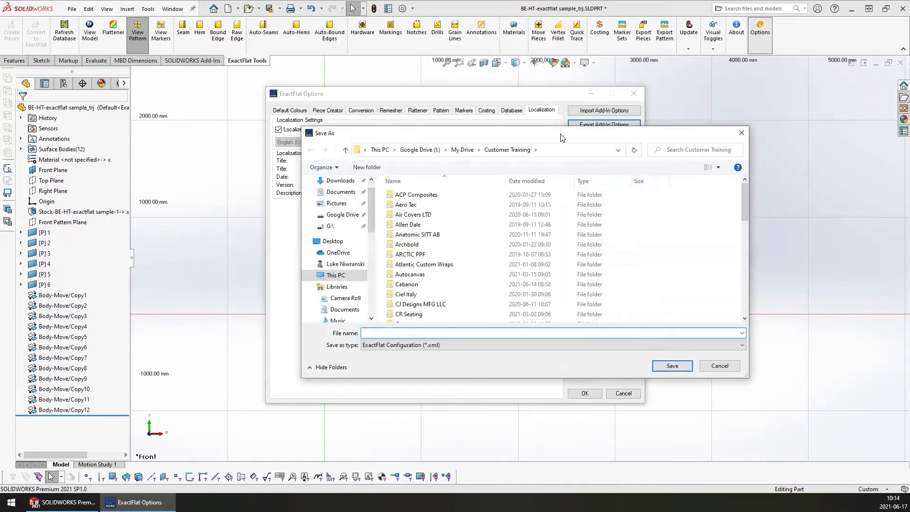
left_click_drag(560, 136, 384, 97)
left_click(565, 93)
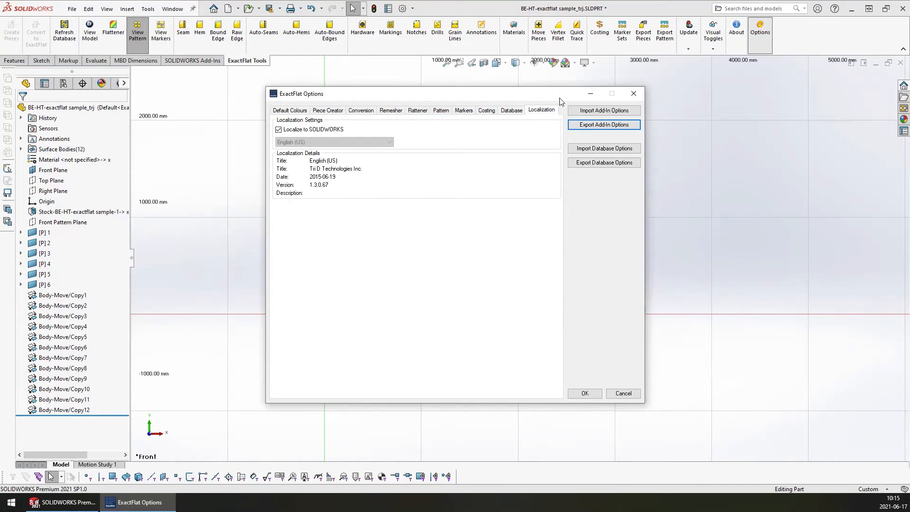
left_click(633, 93)
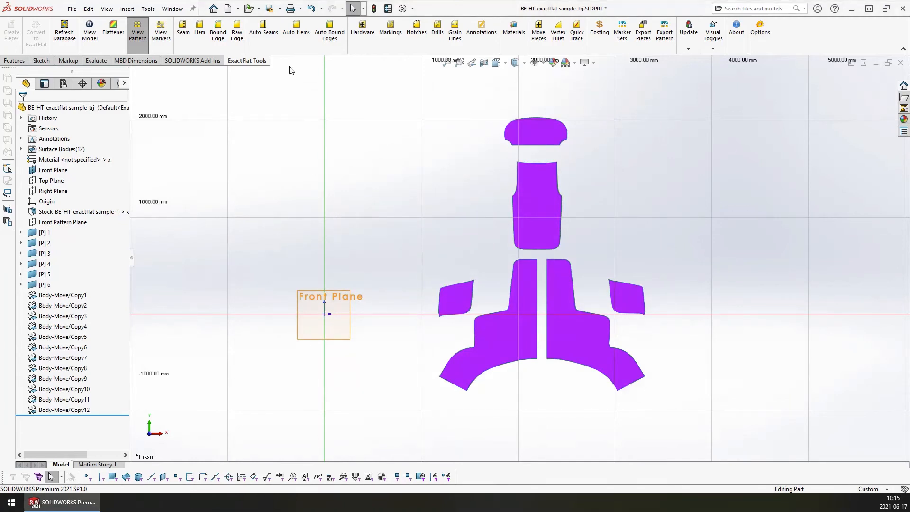
Start a seam on the lower side edge of the tall central pattern piece and examine the available seam types
left_click(183, 33)
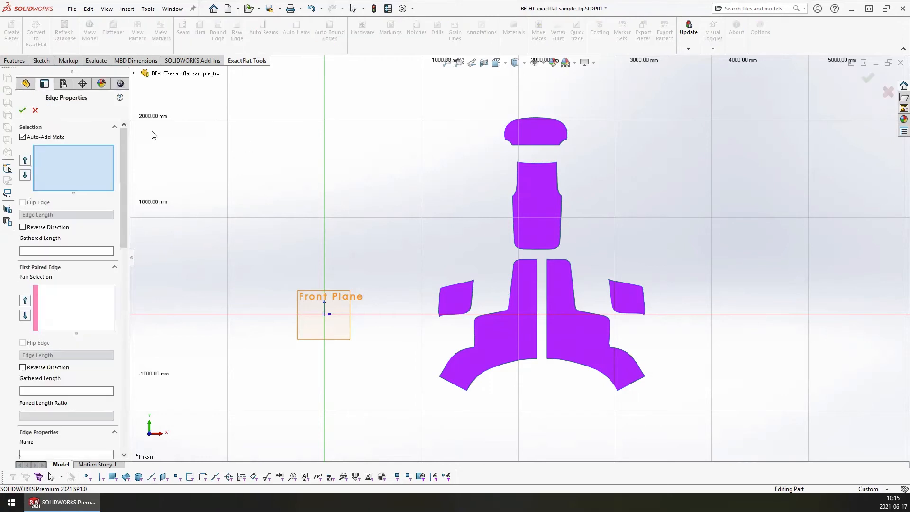
left_click_drag(125, 235, 123, 327)
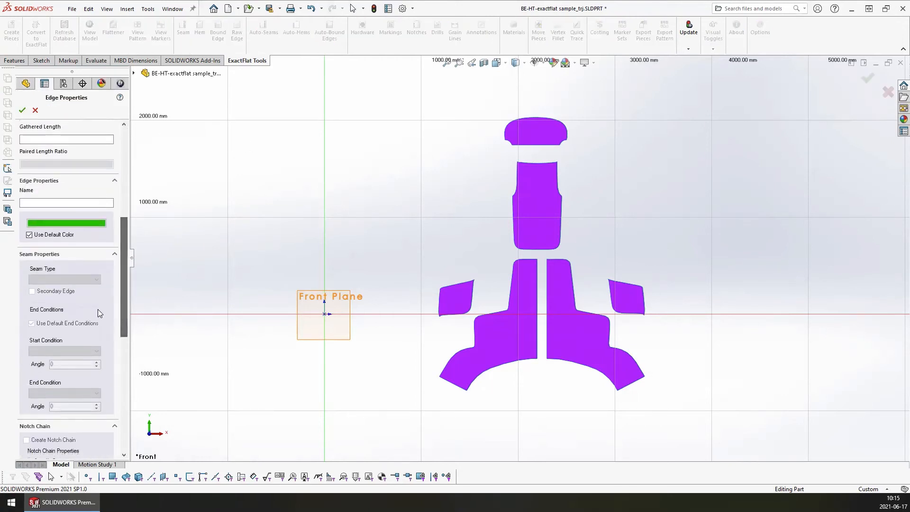
left_click(513, 211)
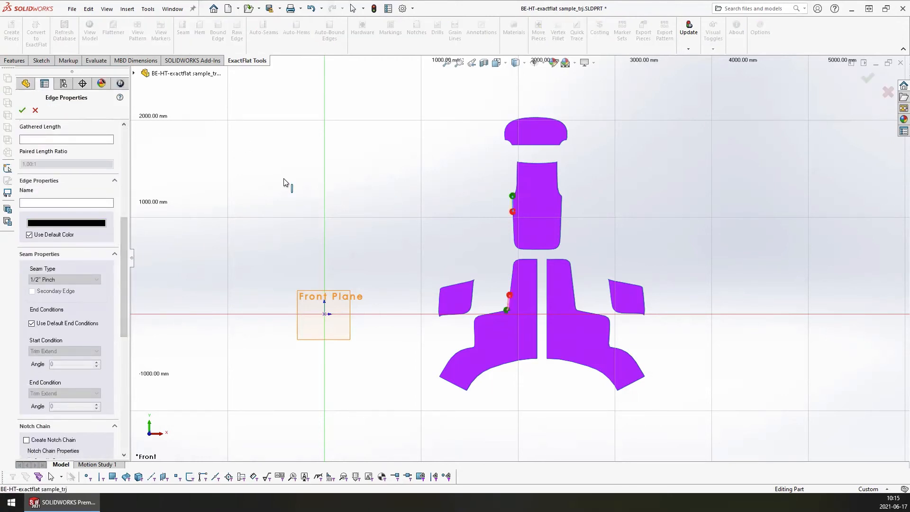
left_click(84, 279)
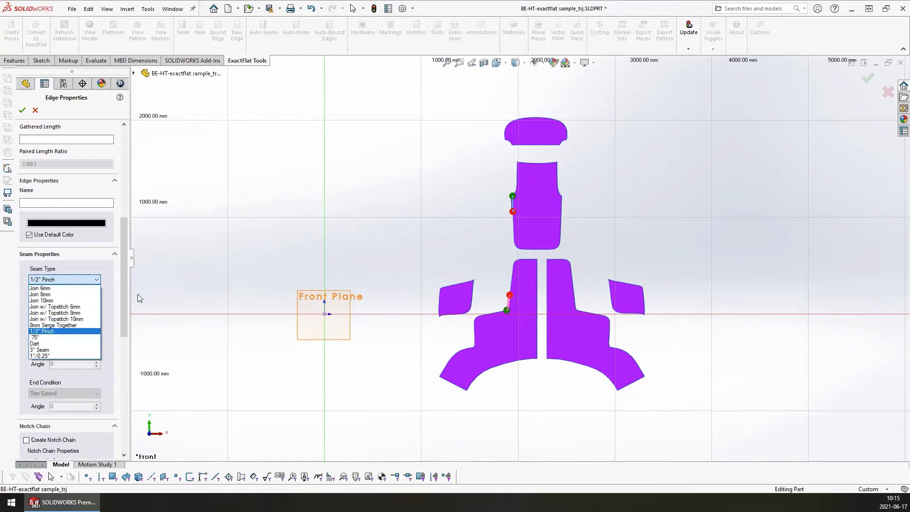
left_click(220, 196)
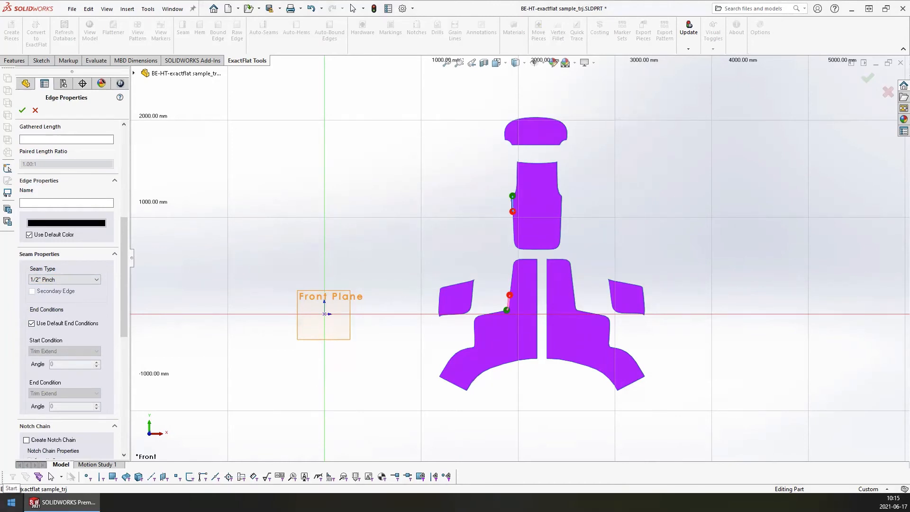
Switch to the ExactFlat Database Manager and move its window clear of the seam properties
left_click(11, 502)
type("data")
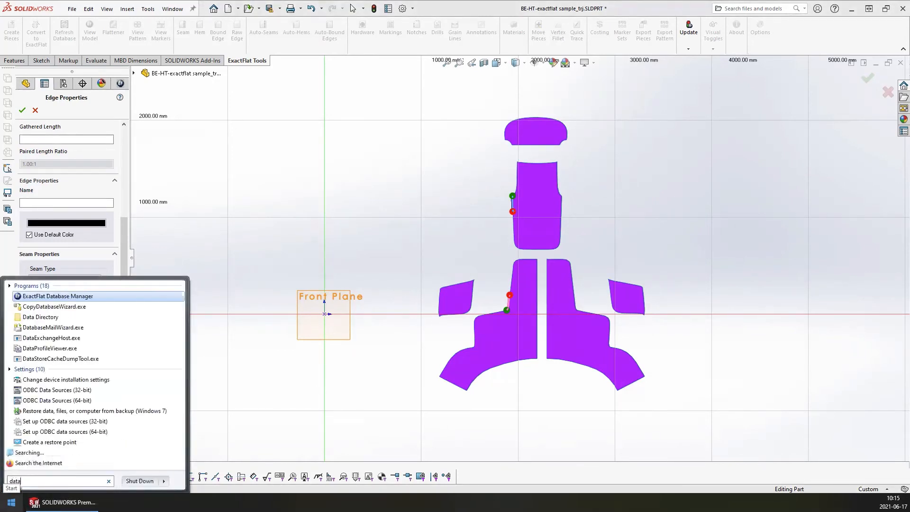
left_click(85, 297)
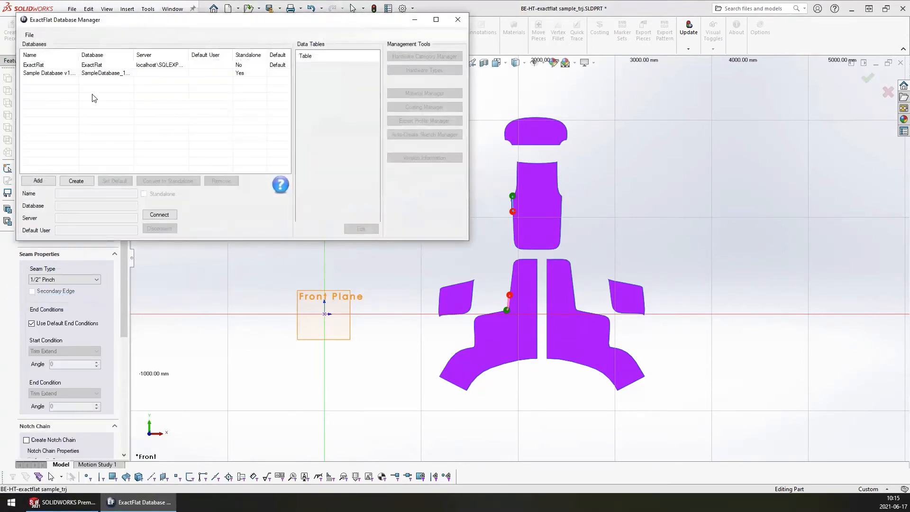
left_click_drag(211, 24, 461, 145)
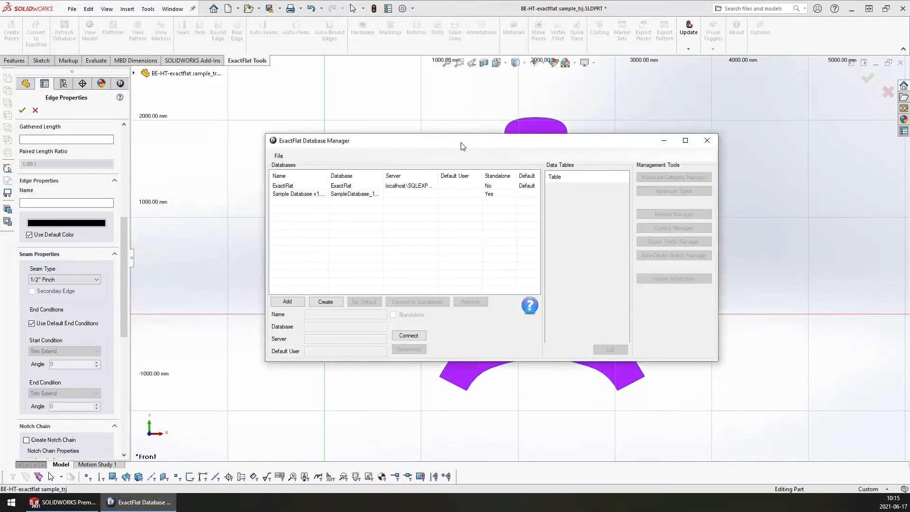
Compare the connection details of the ExactFlat and Sample Database v1.7.0.112 databases
left_click(319, 187)
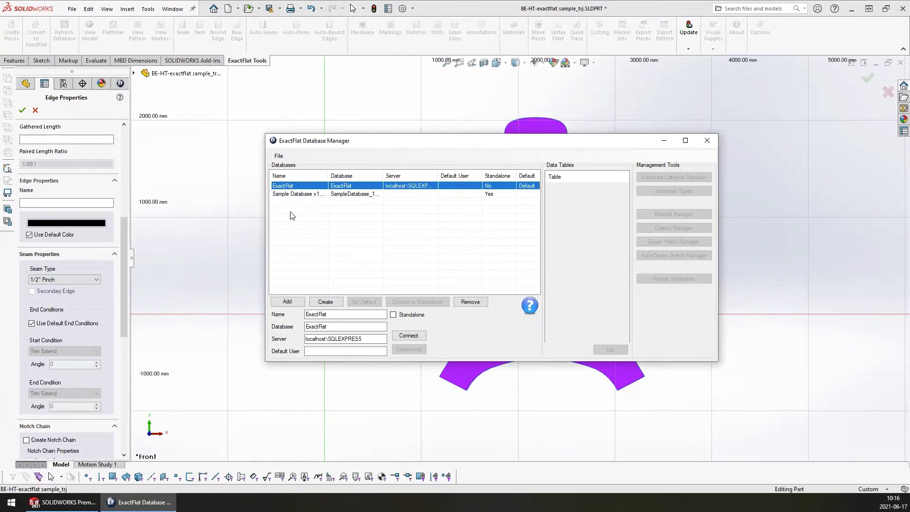
left_click(312, 194)
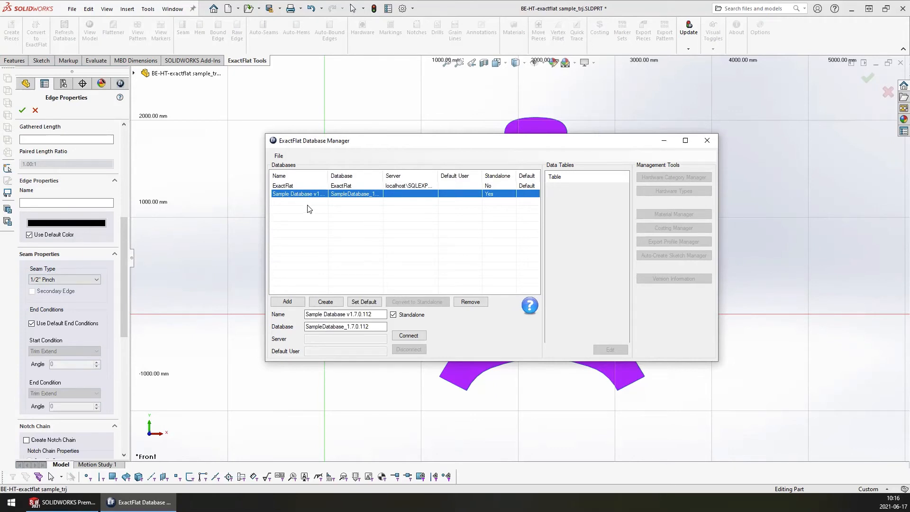
left_click(289, 186)
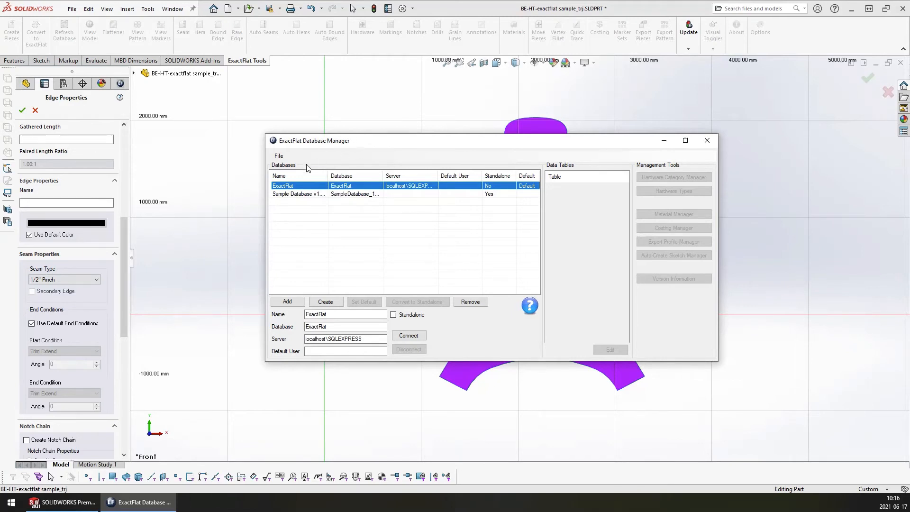
left_click(292, 194)
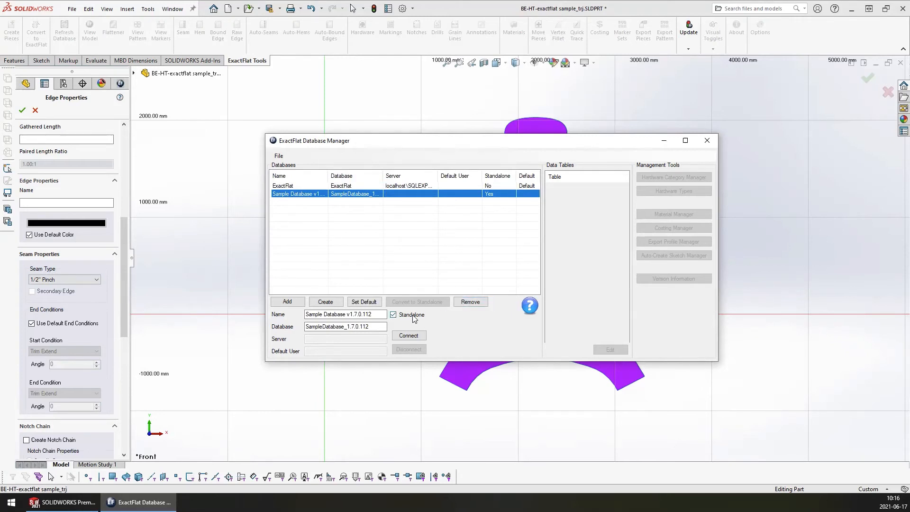
Open the creation of a new ExactFlat database and examine the LocalDB (Private) type
left_click(325, 302)
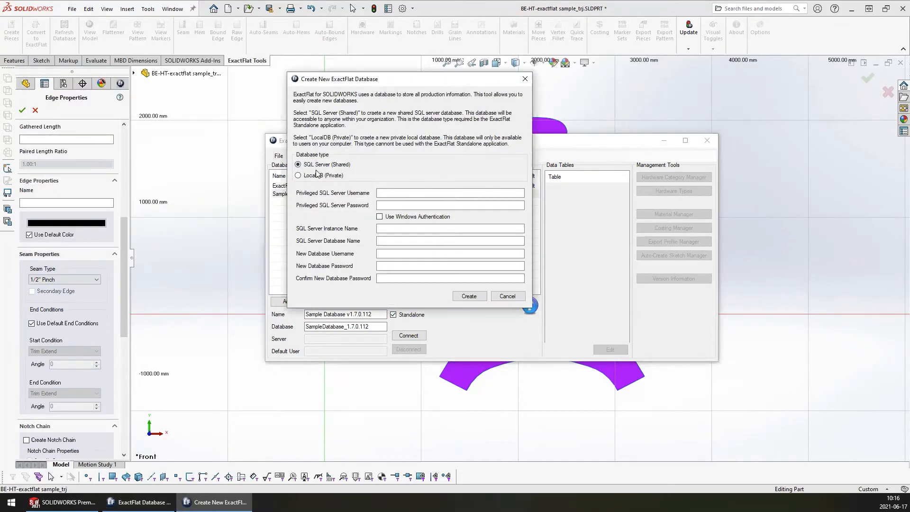
left_click(316, 176)
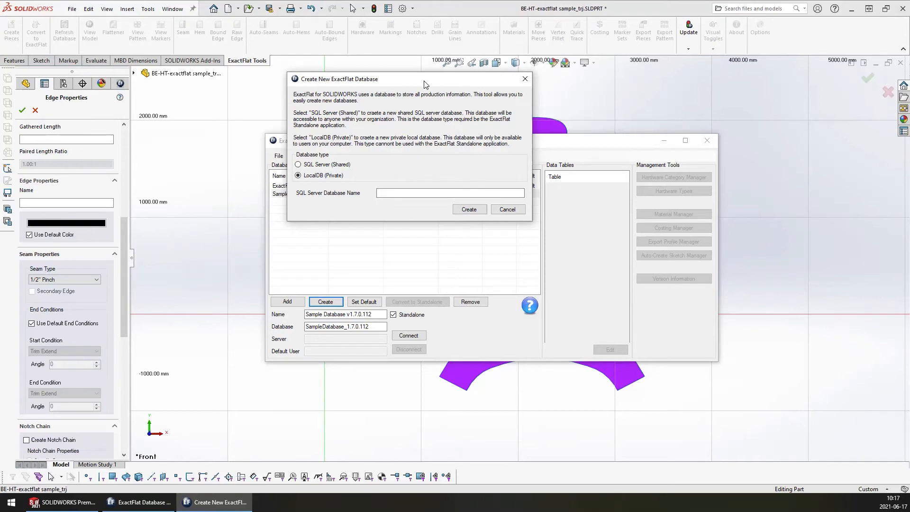
left_click_drag(424, 85, 410, 105)
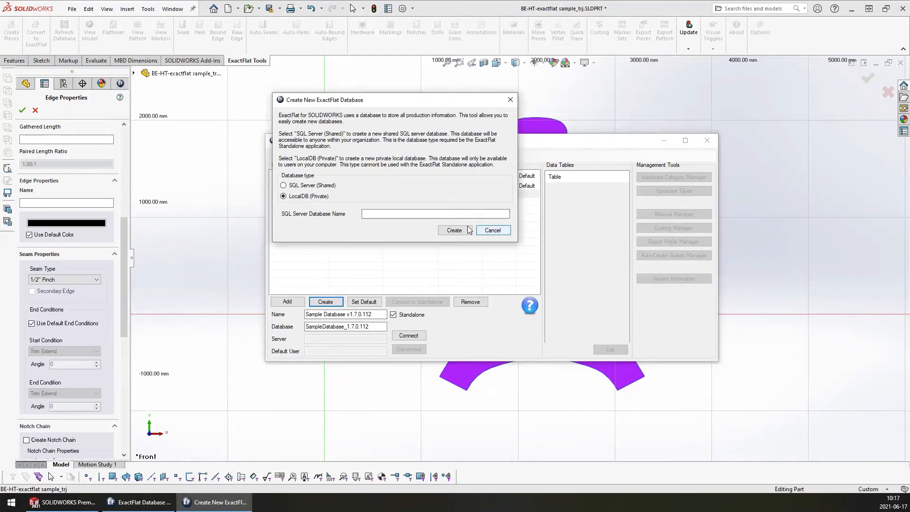
Examine the SQL Server (Shared) settings, including Windows Authentication and the new database credentials, and cancel the database creation
left_click(313, 186)
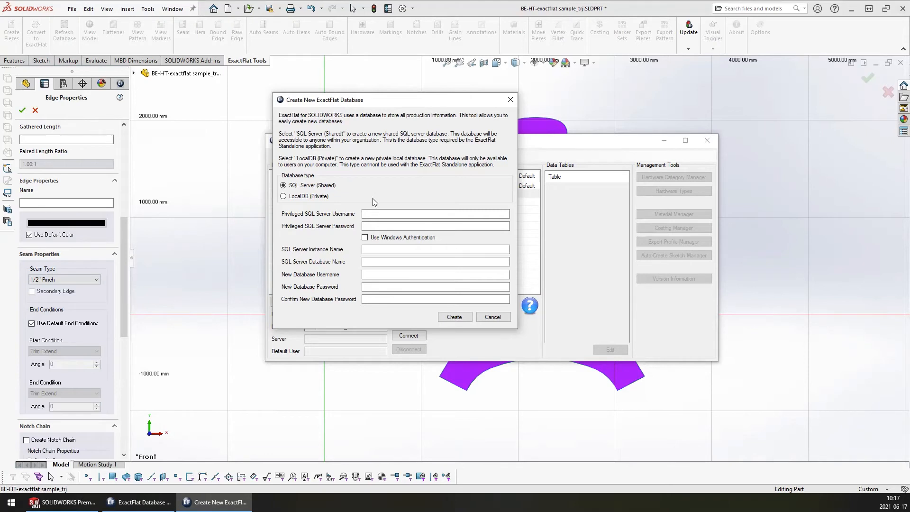
left_click(378, 214)
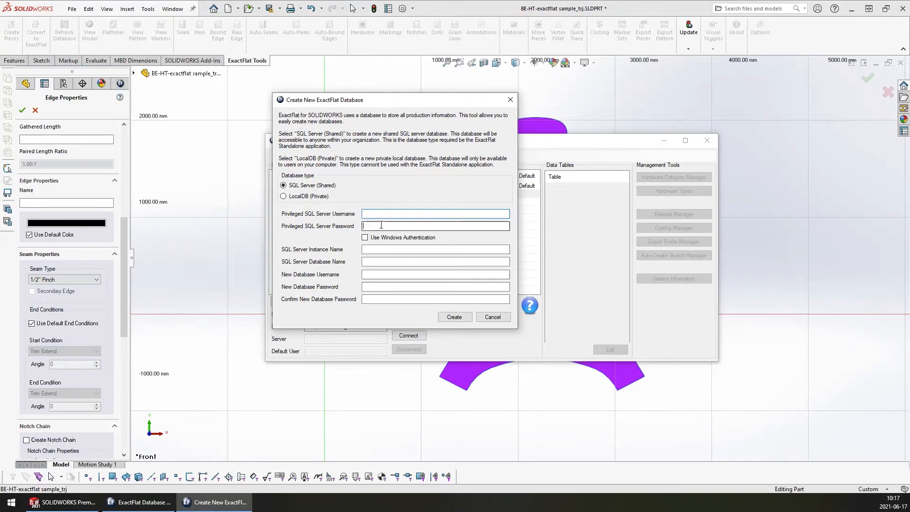
left_click(371, 239)
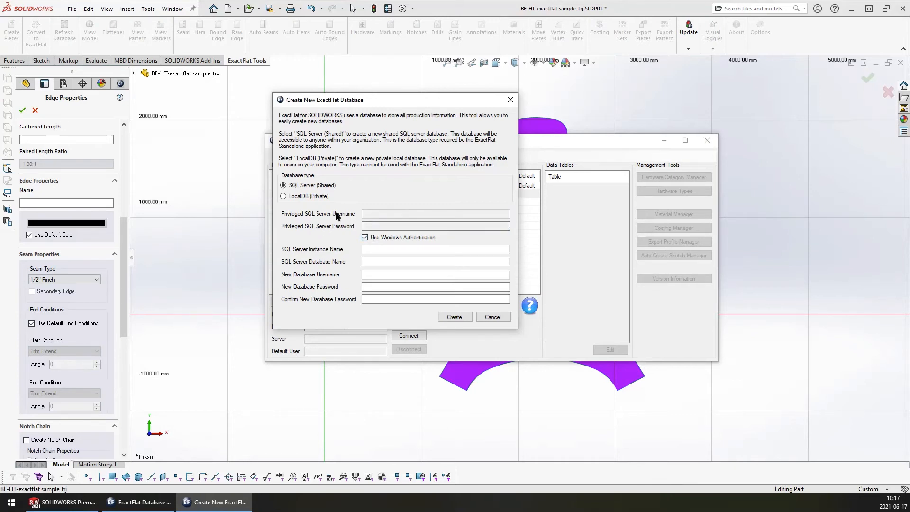
left_click(365, 237)
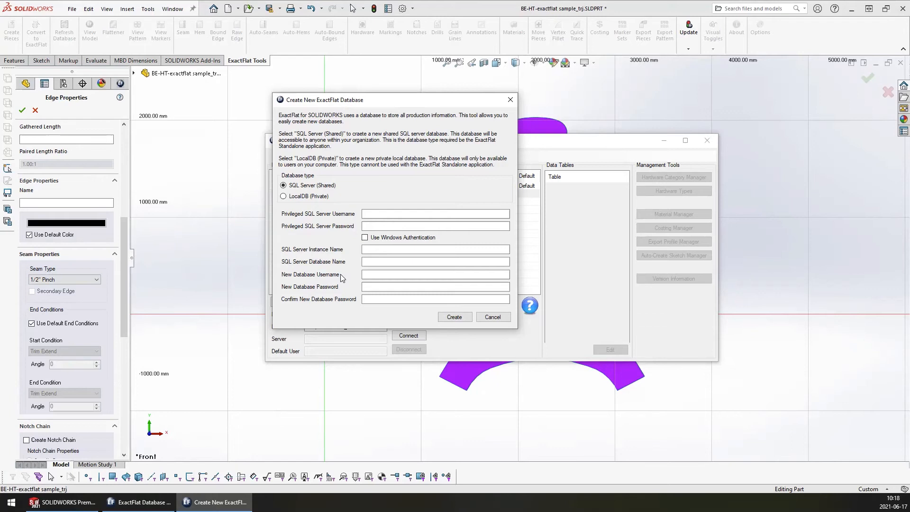
left_click(375, 275)
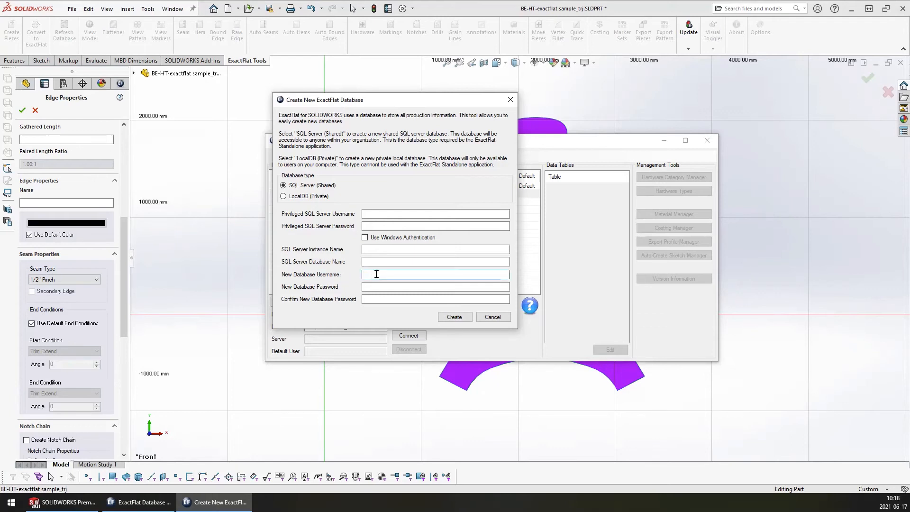
left_click(373, 299)
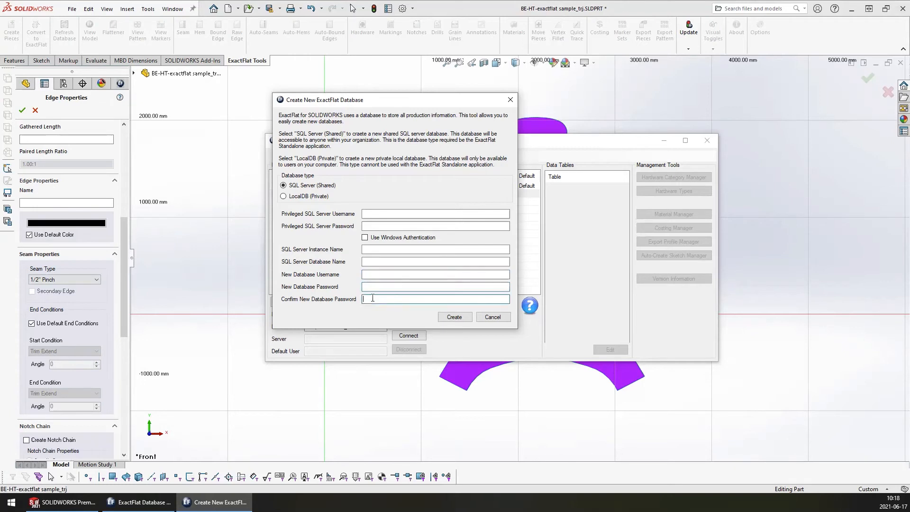
left_click(492, 316)
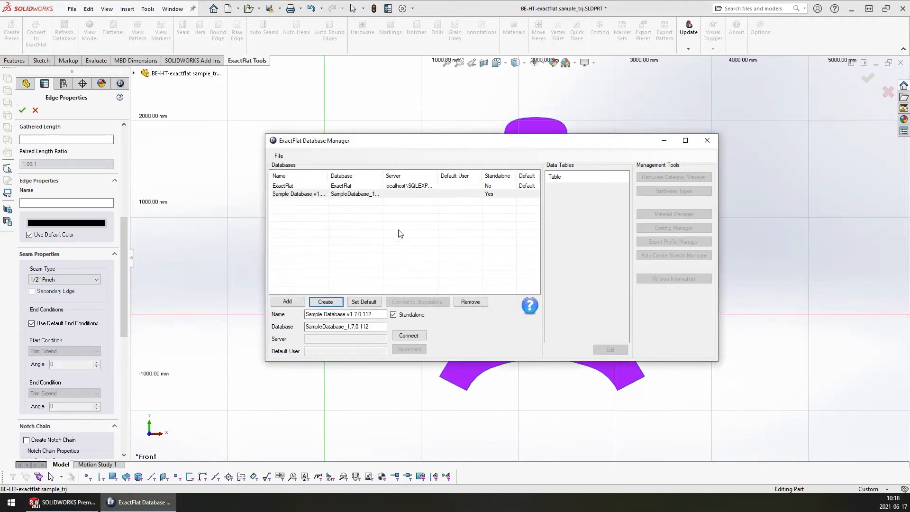
Leave the Database Manager and the unfinished seam, and check the database connection in the ExactFlat options
left_click(706, 140)
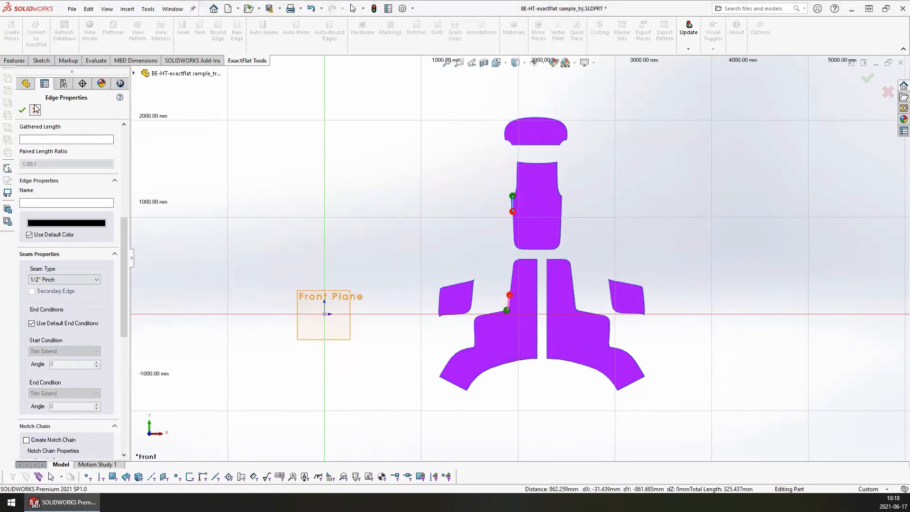
left_click(35, 110)
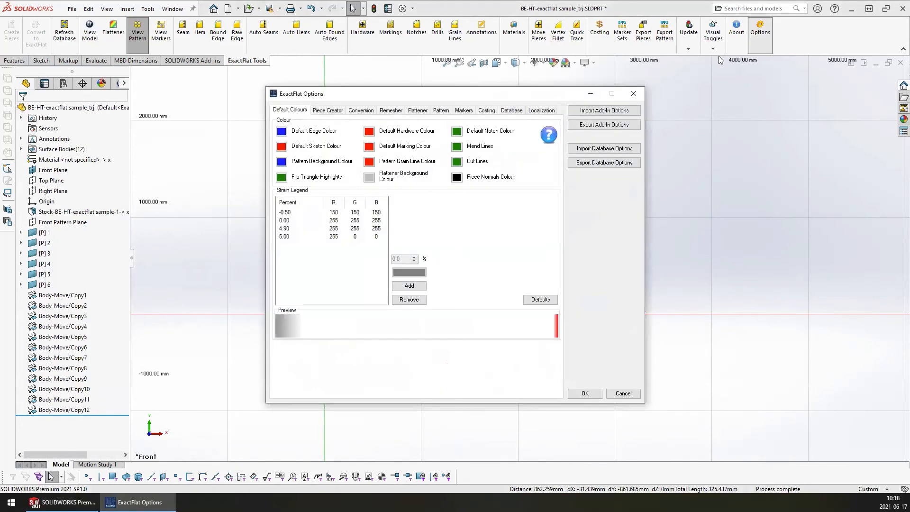
left_click(511, 110)
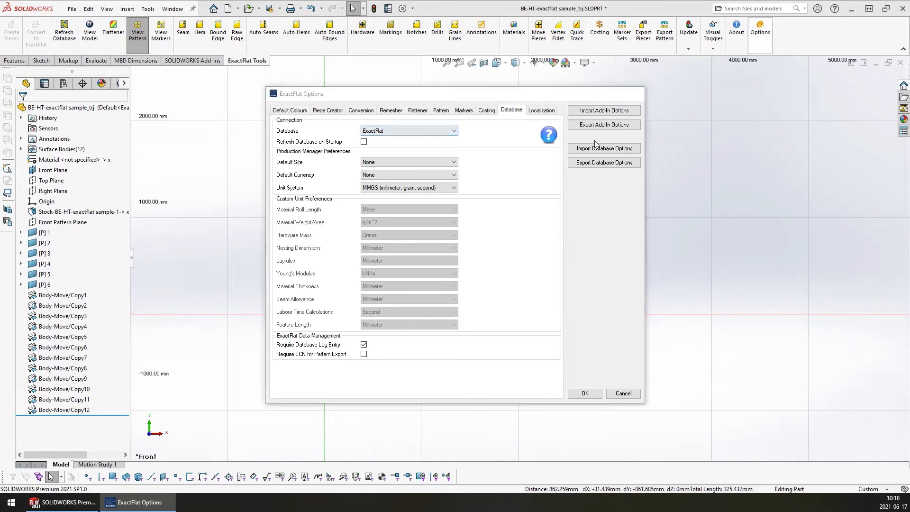
left_click(634, 94)
Switch to the ExactFlat Database Manager again and select the ExactFlat database
key("super")
type("data")
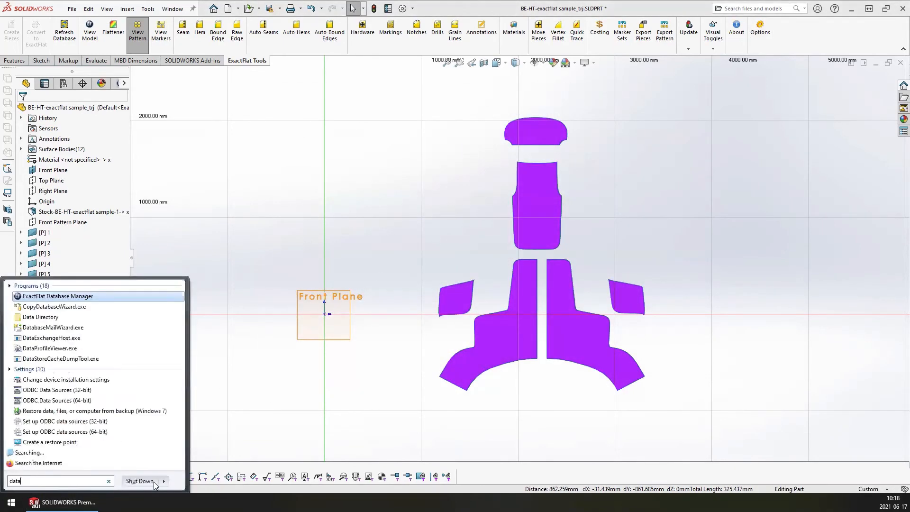
key("Return")
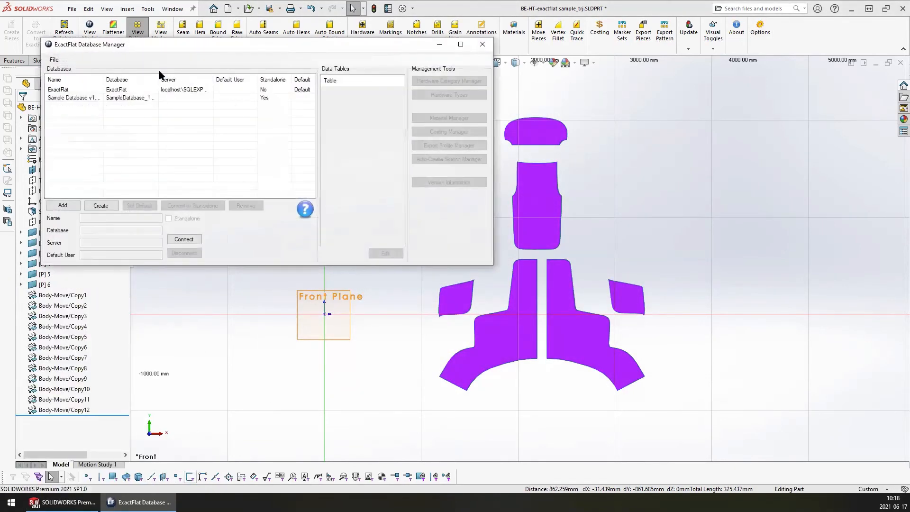
left_click_drag(198, 46, 425, 100)
left_click(410, 145)
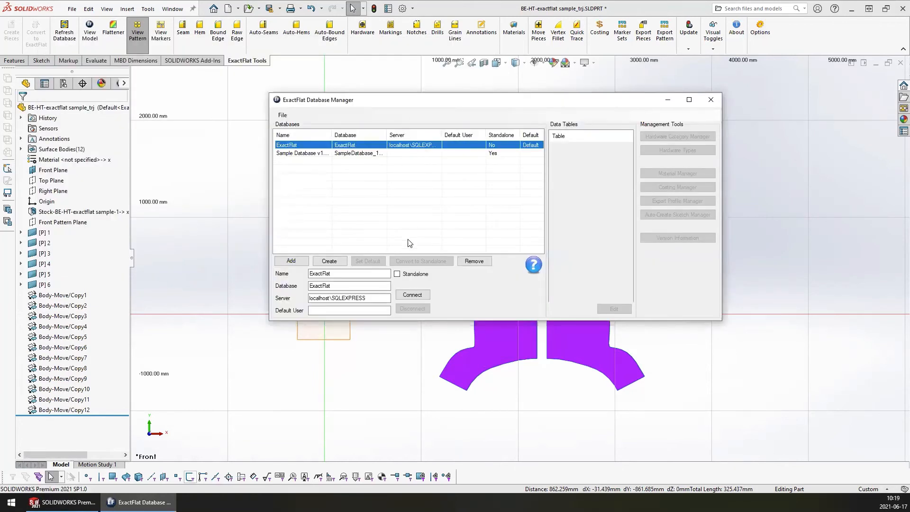
Try Sample Database v1.7.0.112 as the default database, and set ExactFlat as the default again
left_click(377, 153)
left_click(368, 261)
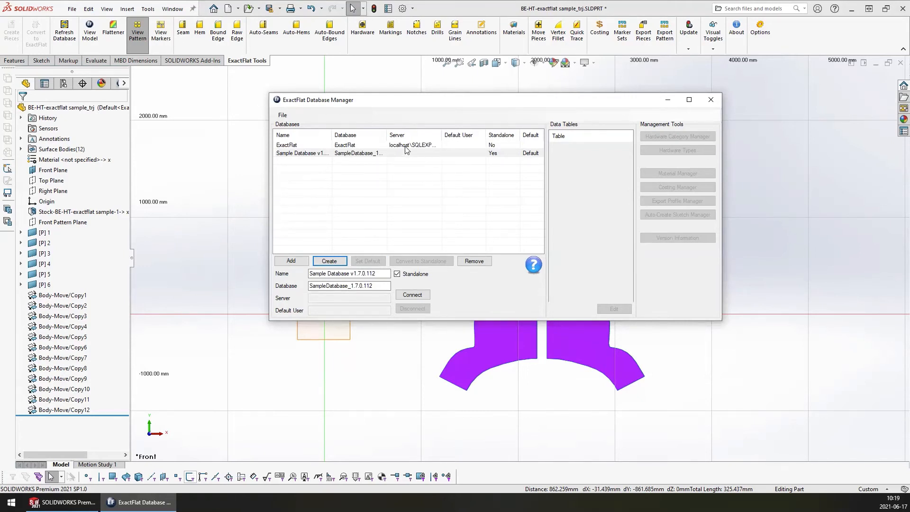
left_click(405, 148)
left_click(368, 261)
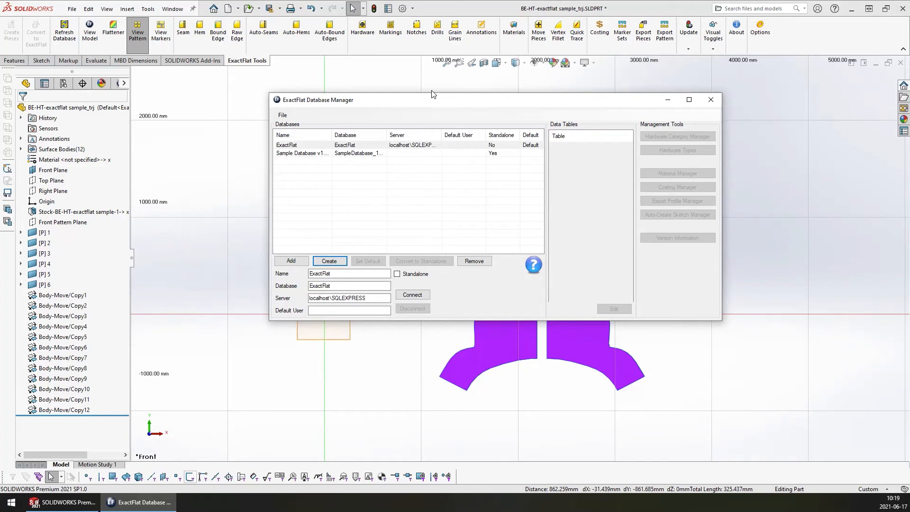
Connect to Sample Database v1.7.0.112 and save the changed database configuration
left_click_drag(429, 101, 421, 96)
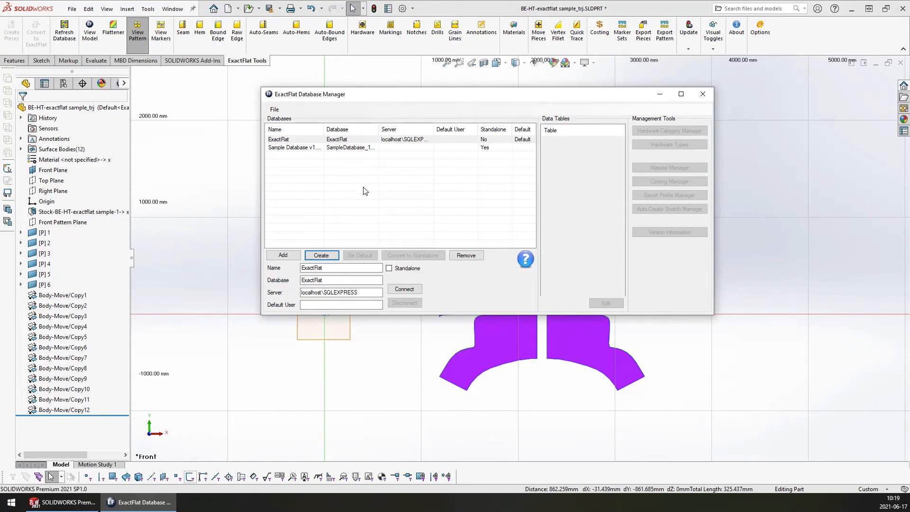
left_click(292, 148)
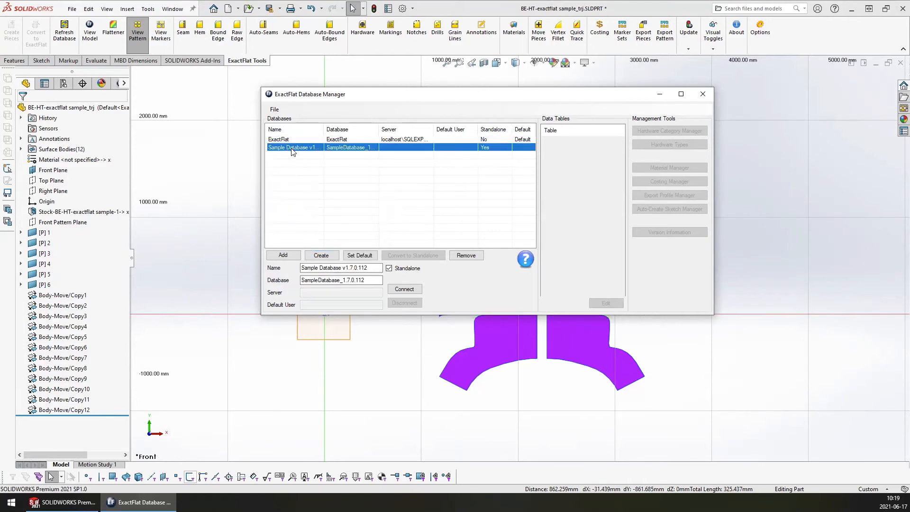
left_click(316, 139)
left_click(316, 149)
left_click(410, 290)
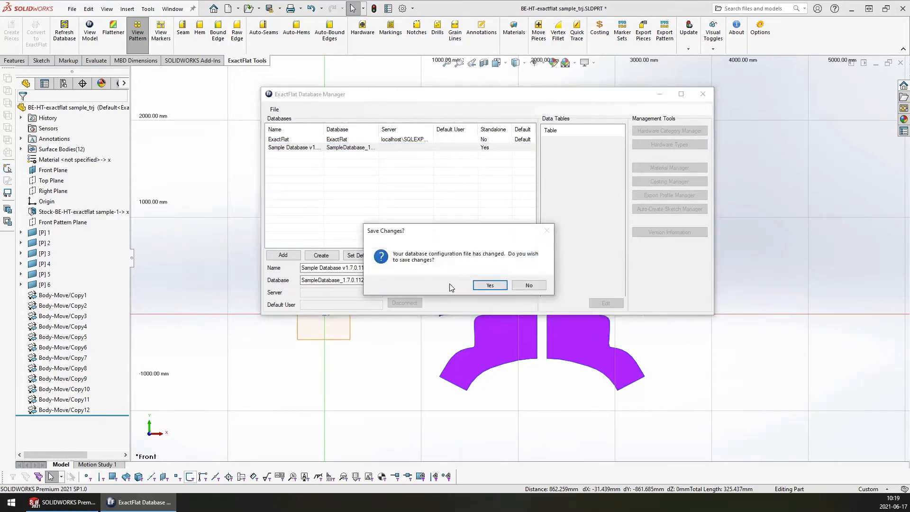
left_click(490, 285)
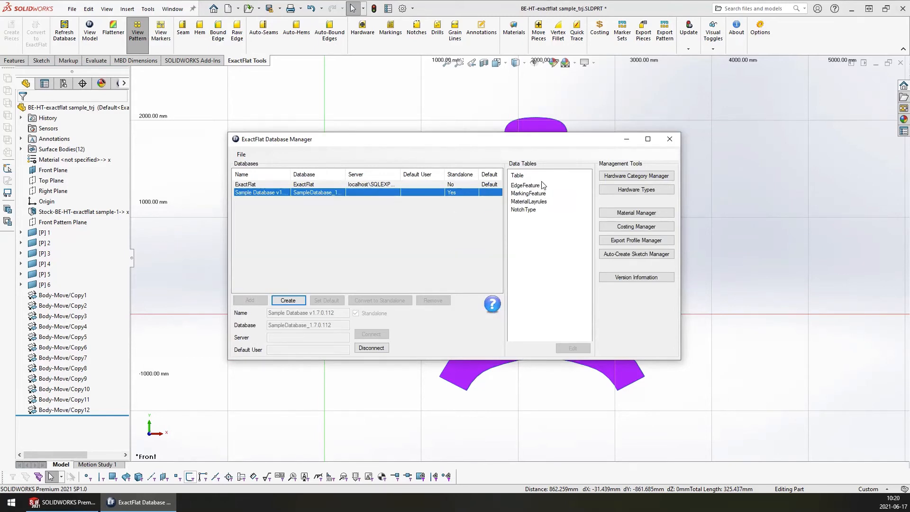
Open the EdgeFeature table of the sample database and go to its last entries
left_click(525, 186)
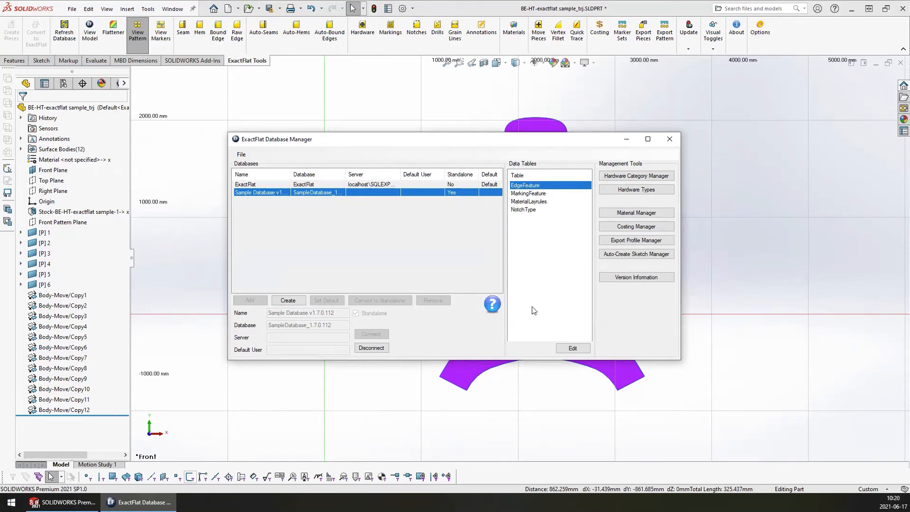
double_click(531, 187)
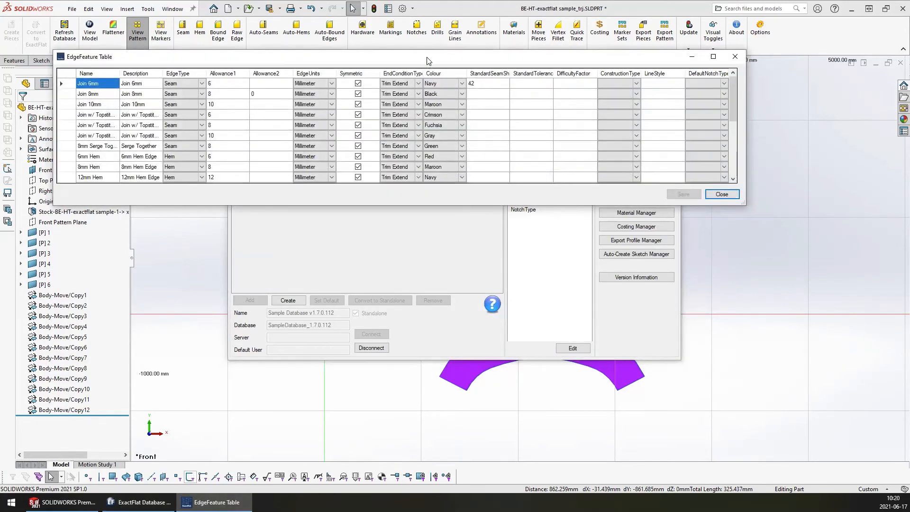
left_click_drag(426, 61, 435, 73)
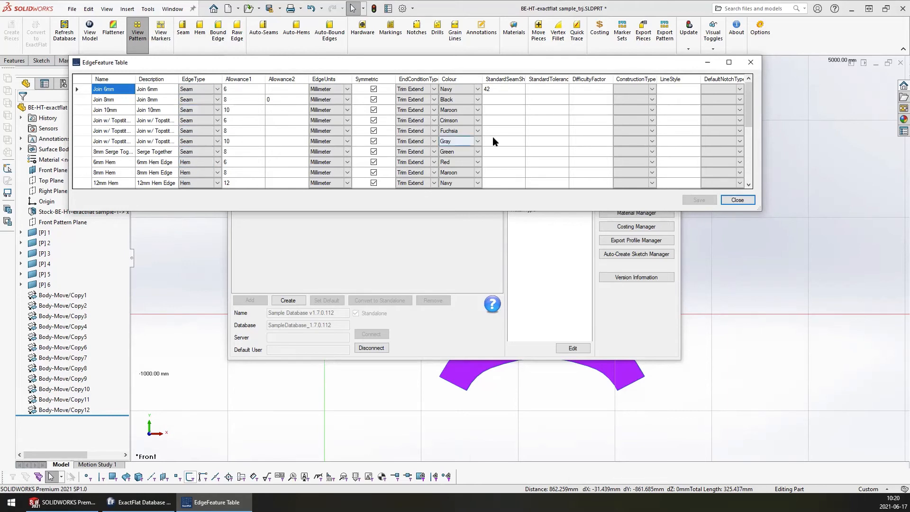
left_click_drag(749, 103, 751, 167)
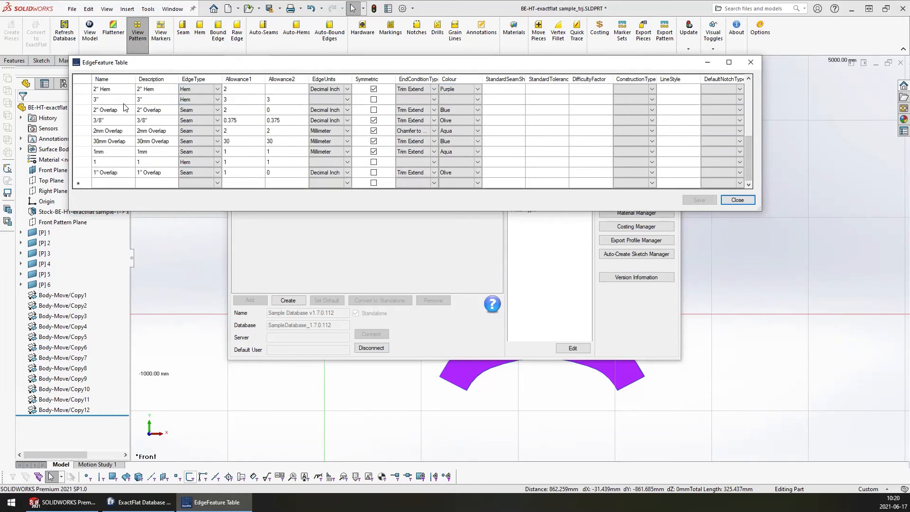
Delete the 1" Overlap, 1 and 1mm rows from the EdgeFeature table
left_click(87, 175)
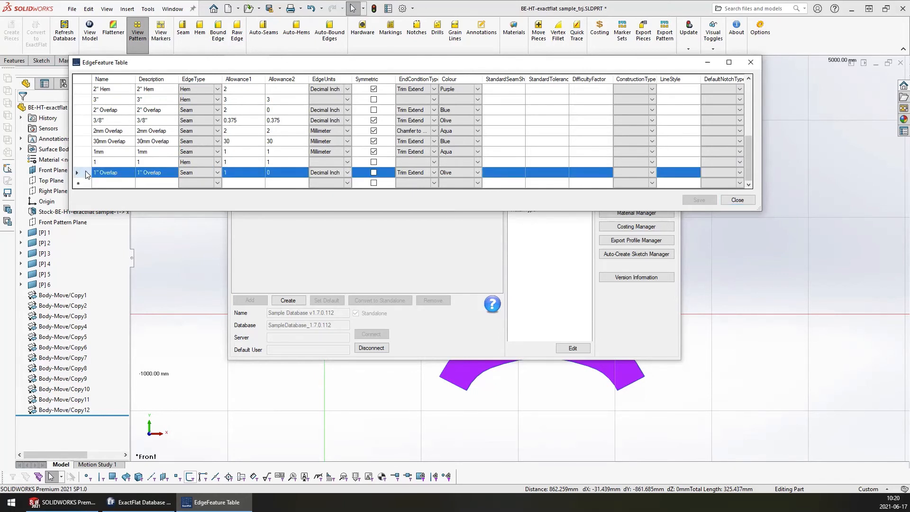
key("Delete")
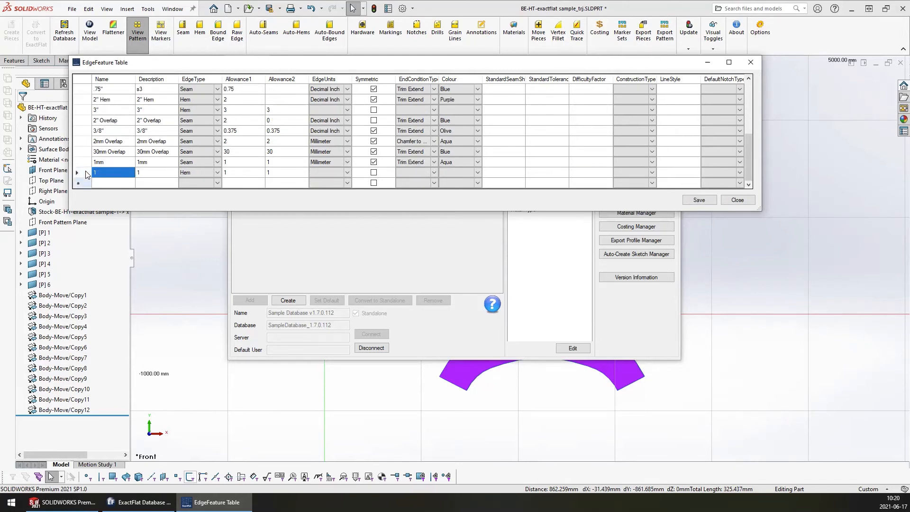
left_click(86, 173)
key("Delete")
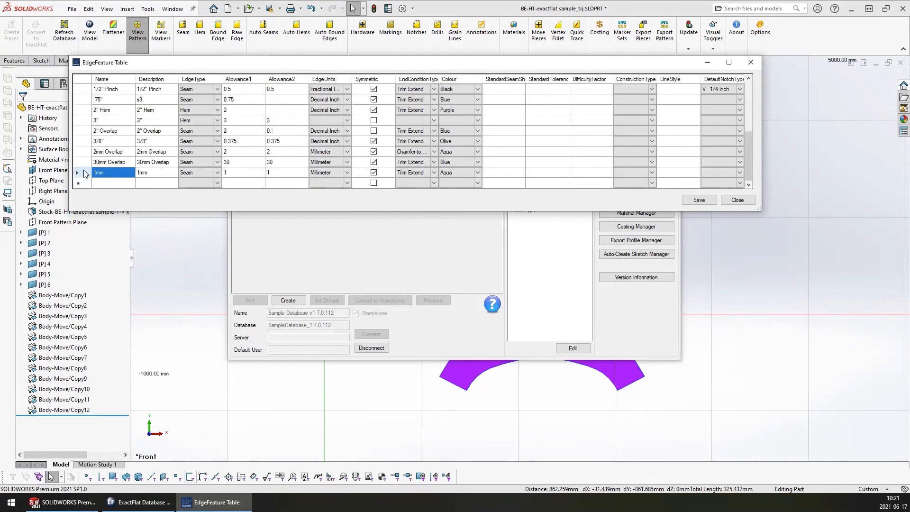
left_click(83, 174)
key("Delete")
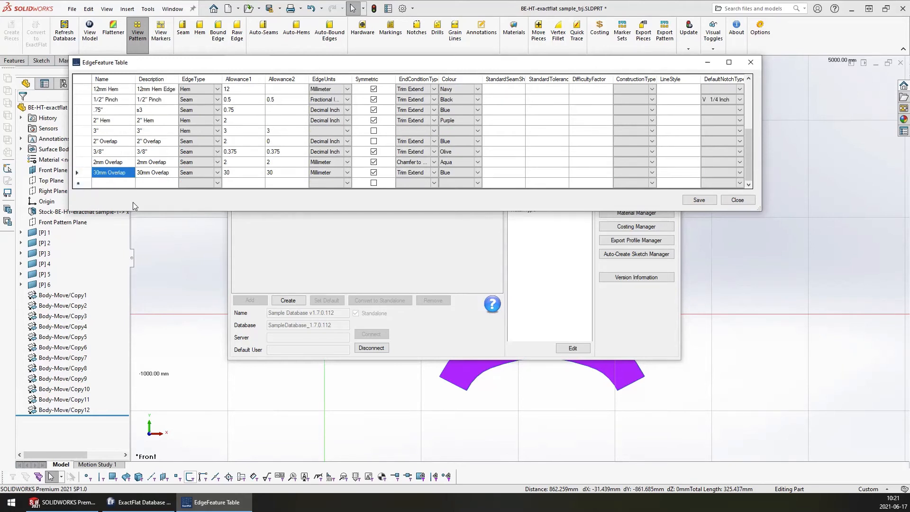
Add a new edge feature with 5/10 as both its name and description
left_click(109, 186)
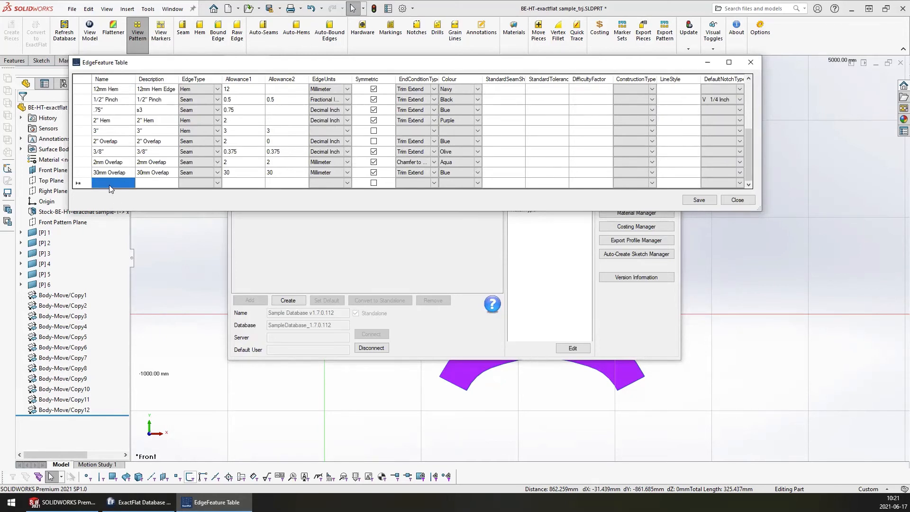
left_click(111, 183)
type("5/10")
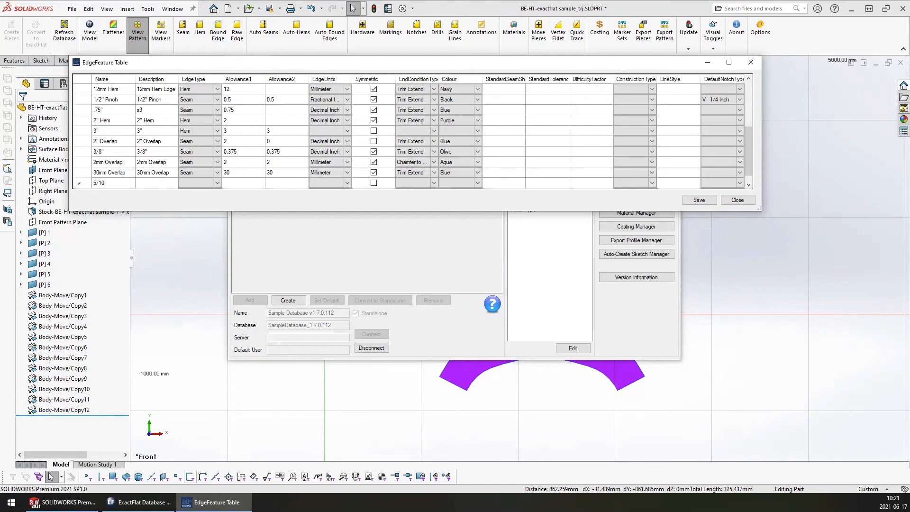
key("Tab")
left_click(166, 186)
type("5/10")
Give the 5/10 edge feature allowances of 5 and 10, with Millimeter as the edge units
left_click(200, 184)
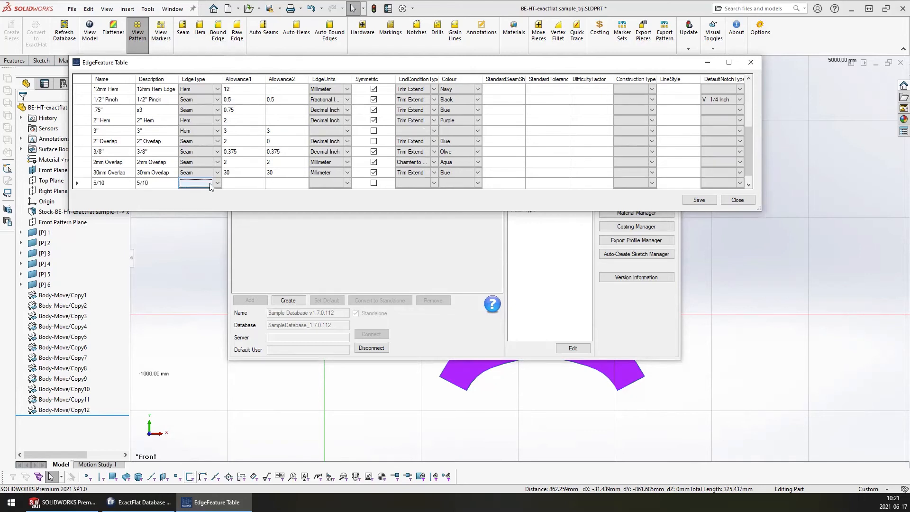
left_click(216, 184)
left_click(240, 184)
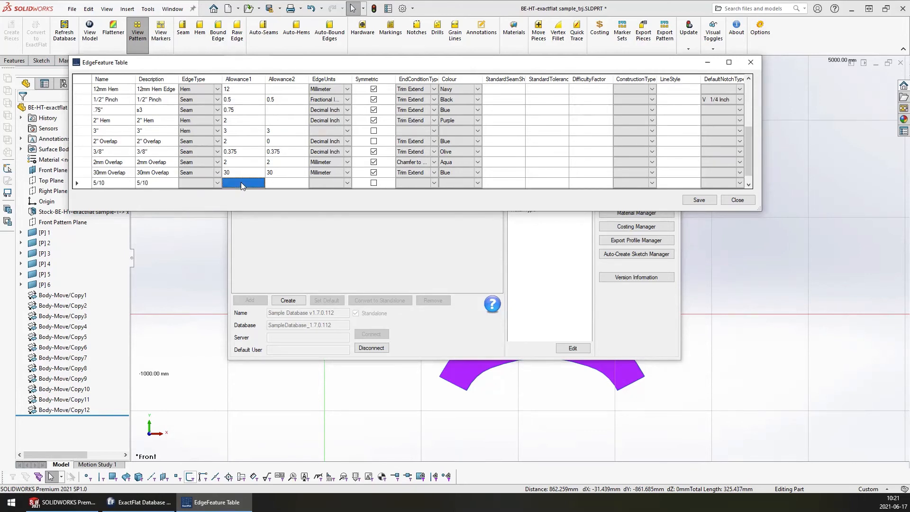
type("5")
left_click(283, 184)
left_click(283, 184)
type("10")
left_click(332, 183)
left_click(347, 183)
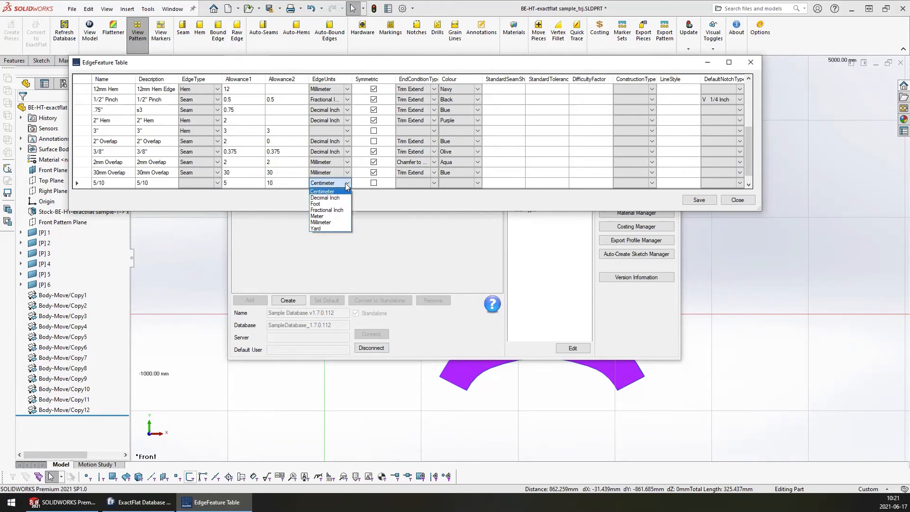
left_click(321, 222)
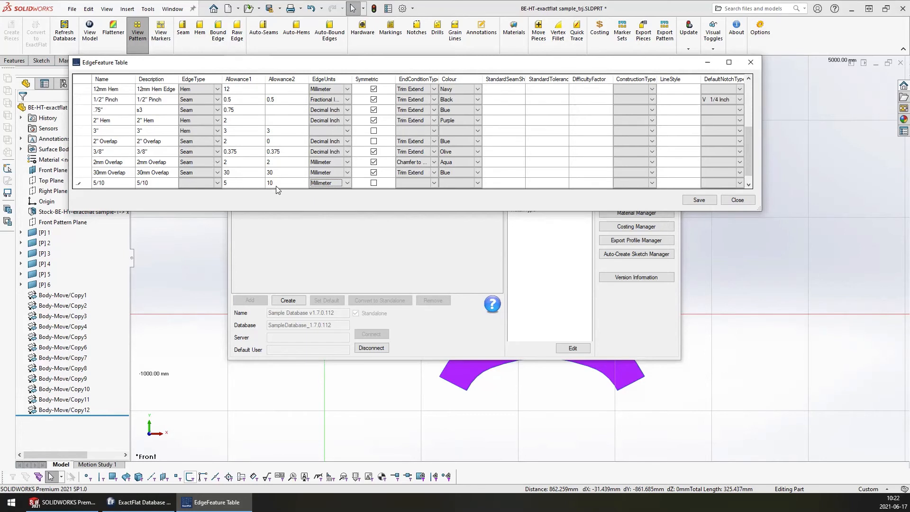
Set the 5/10 edge feature's end condition to Trim Extend and its colour to Lime, and try to save the table
left_click(435, 184)
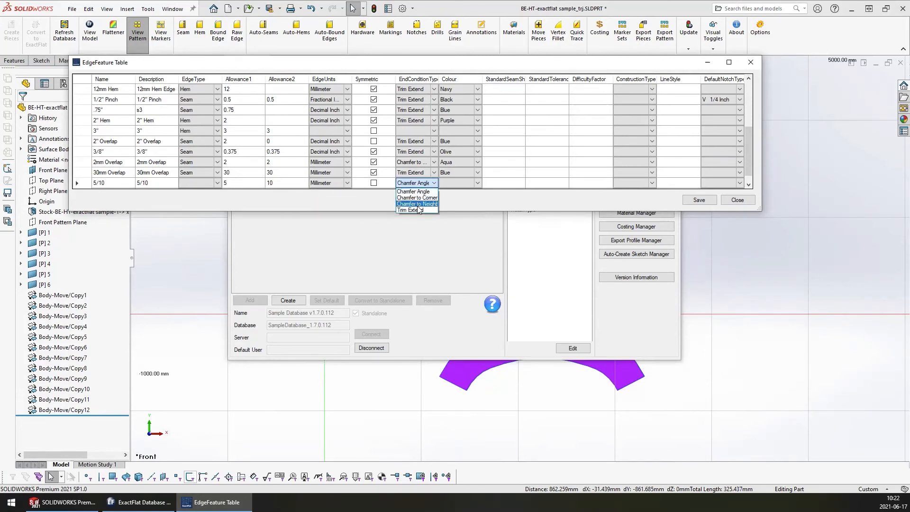
left_click(421, 204)
left_click(455, 183)
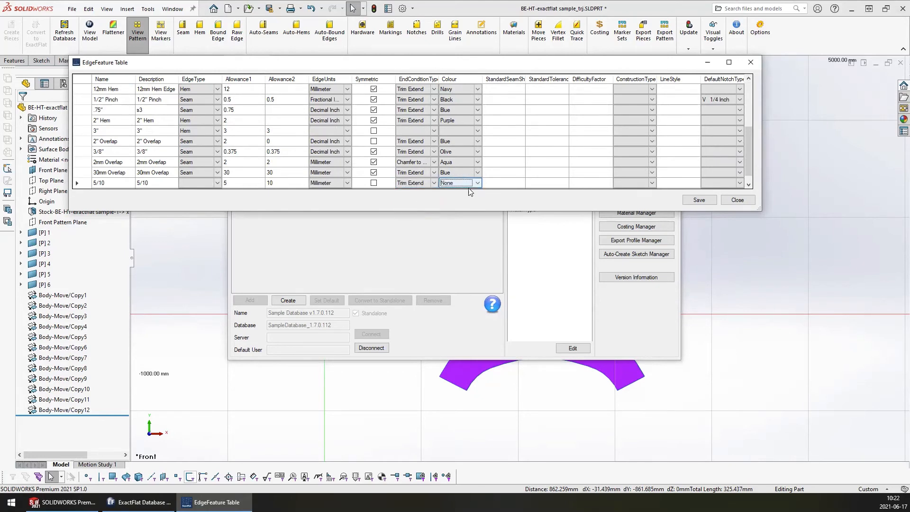
left_click(475, 184)
left_click(450, 241)
left_click(700, 200)
Set the 5/10 edge type to Seam, save the table with the change log action "asgsg", and close it
left_click(207, 184)
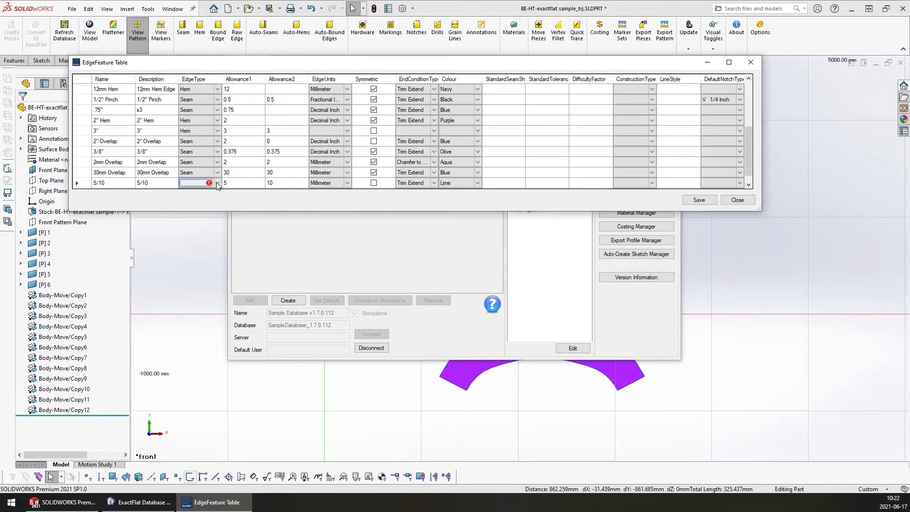
left_click(205, 186)
left_click(206, 191)
left_click(695, 200)
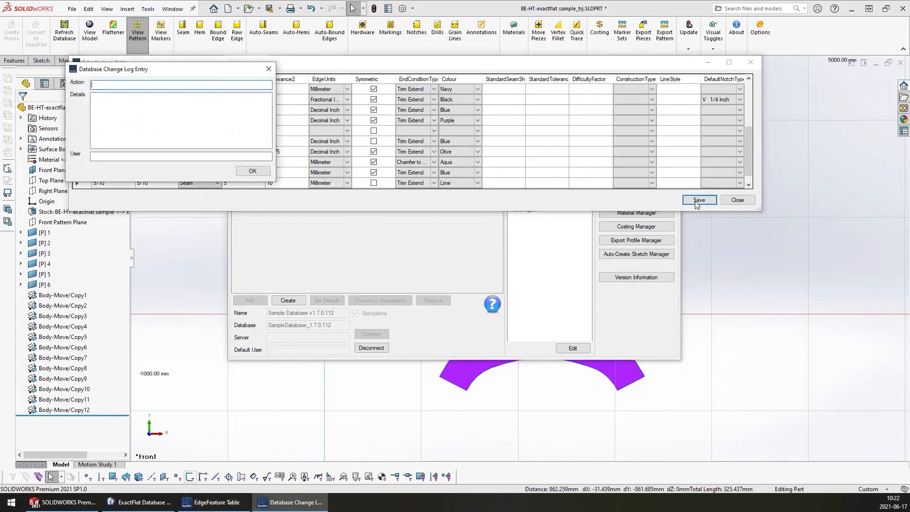
type("asgsg")
left_click(252, 171)
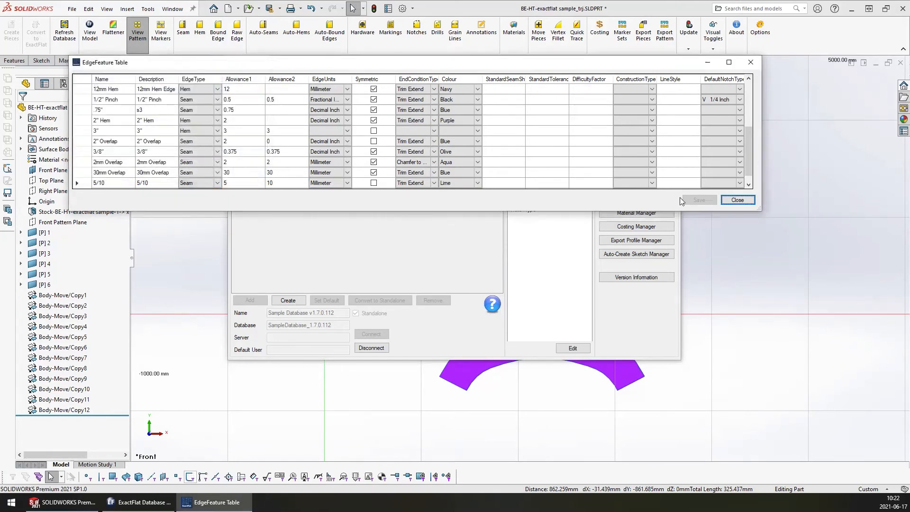
left_click(738, 200)
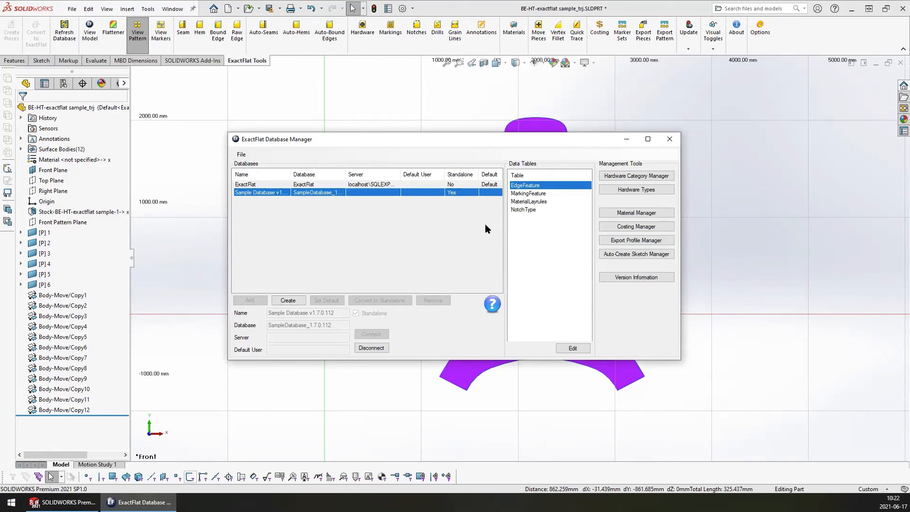
Review the marking types, colours and reference geometry in the MarkingFeature table, and close it
double_click(529, 194)
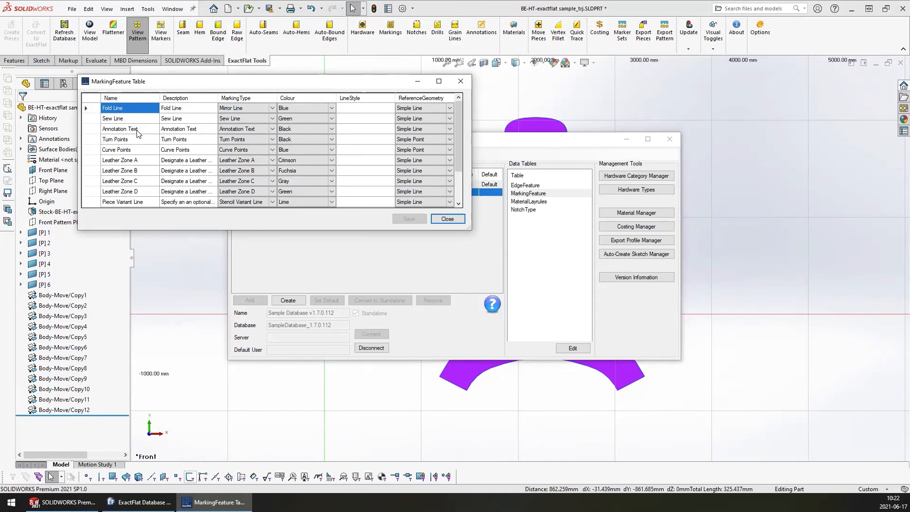
left_click_drag(459, 123, 447, 151)
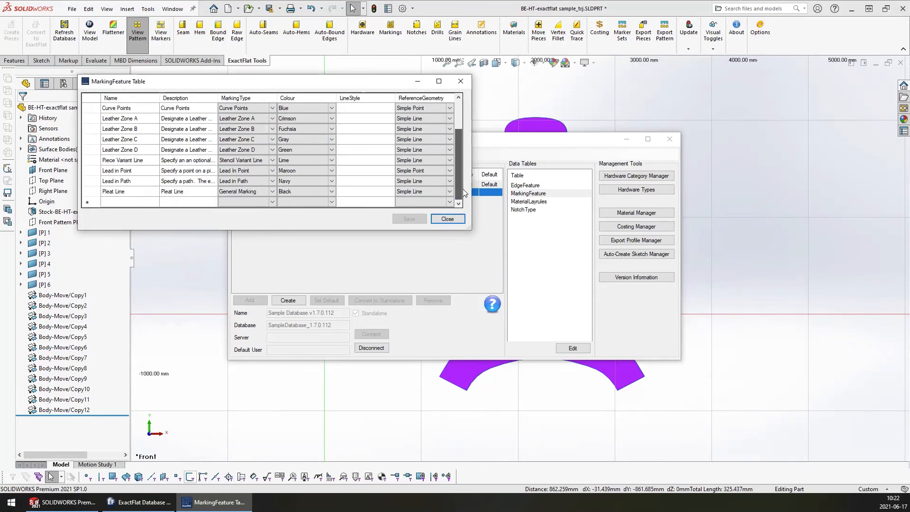
left_click_drag(463, 170, 460, 123)
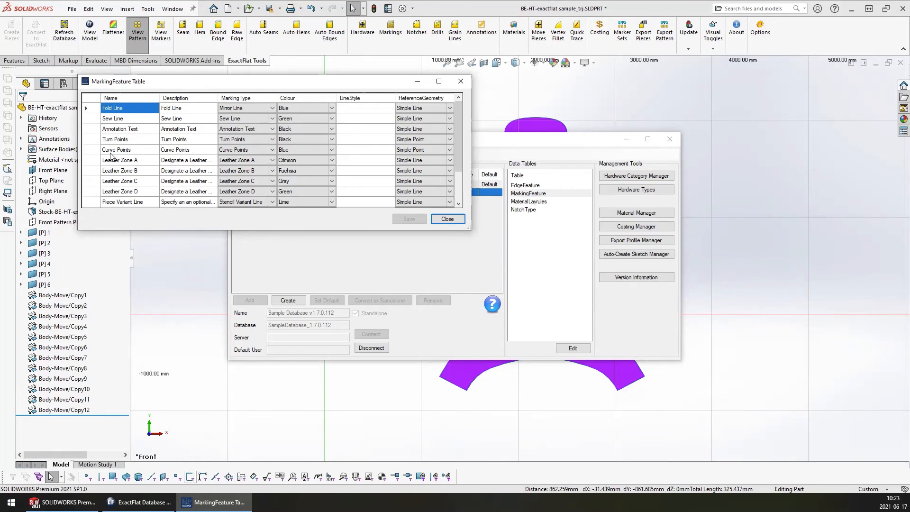
left_click(447, 219)
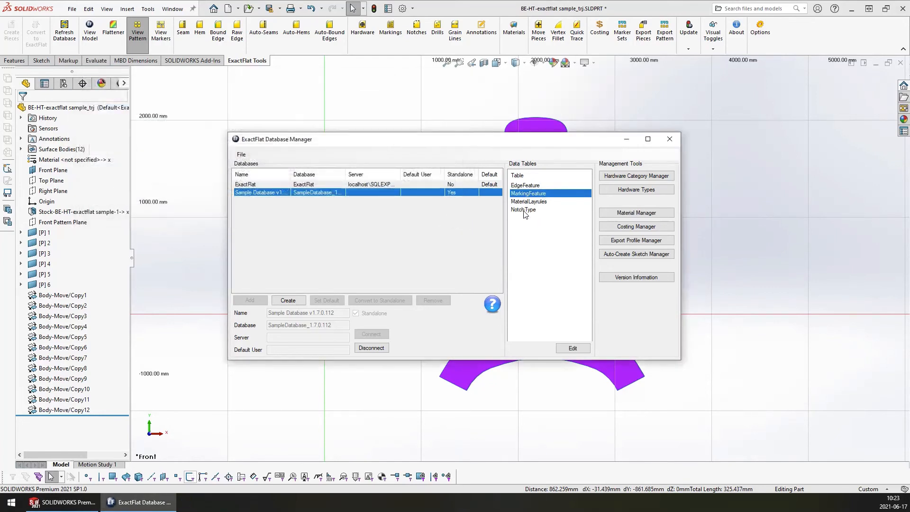
Review the MaterialLayrules table, including the Envelope Hull rule, and close it
double_click(538, 202)
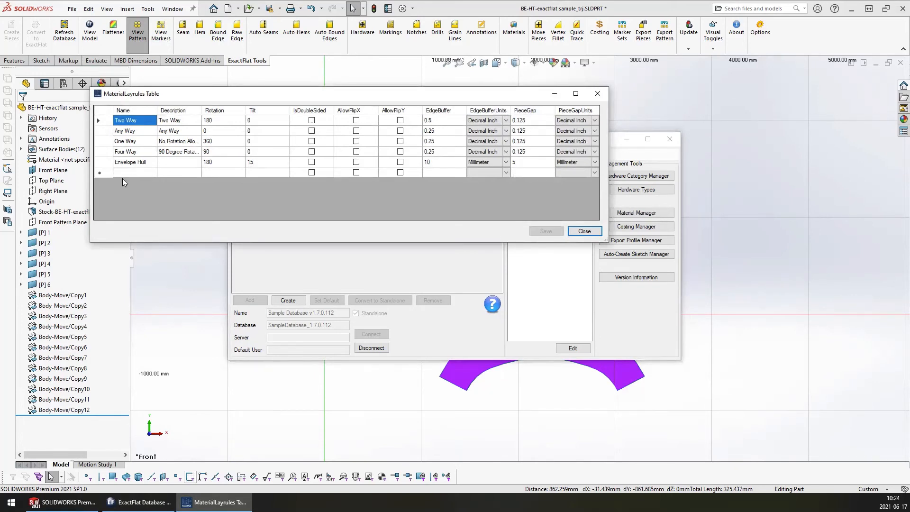
left_click(102, 164)
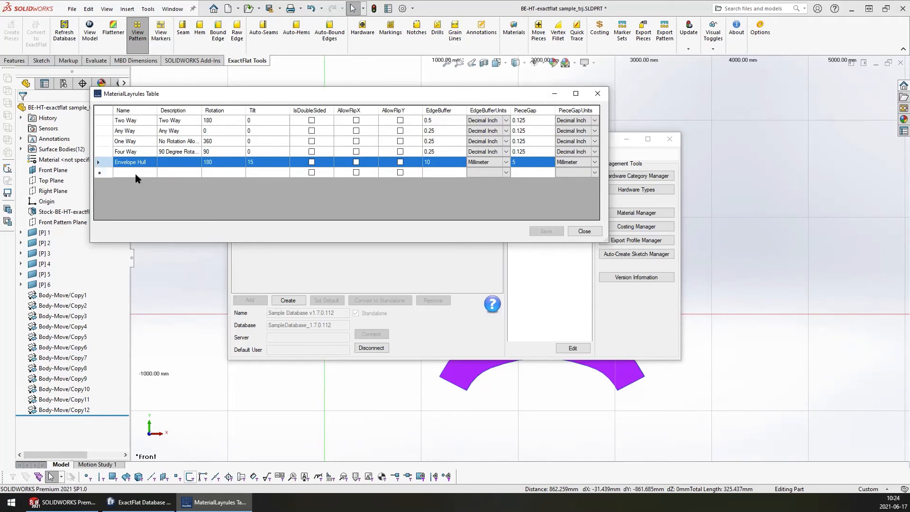
left_click(584, 231)
Open the NotchType table and examine the geometry types, sizes and units of all its notches
double_click(523, 210)
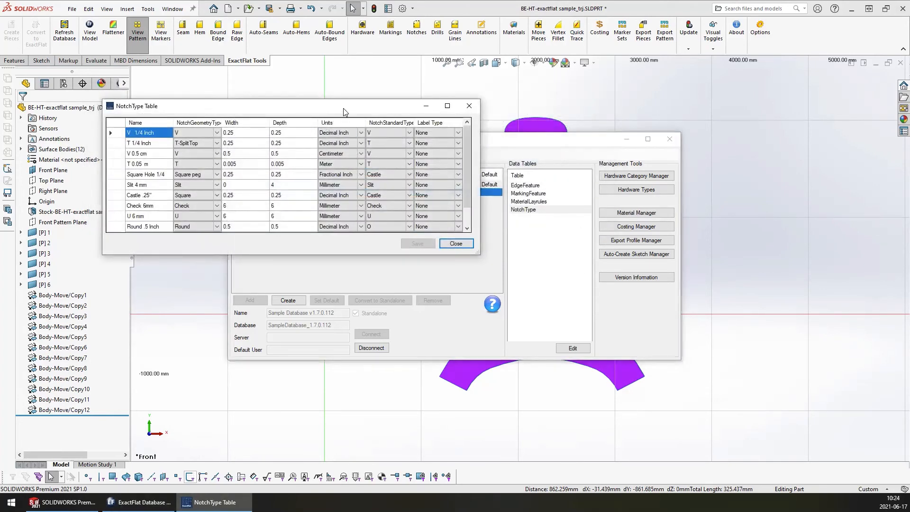
left_click_drag(343, 108, 373, 97)
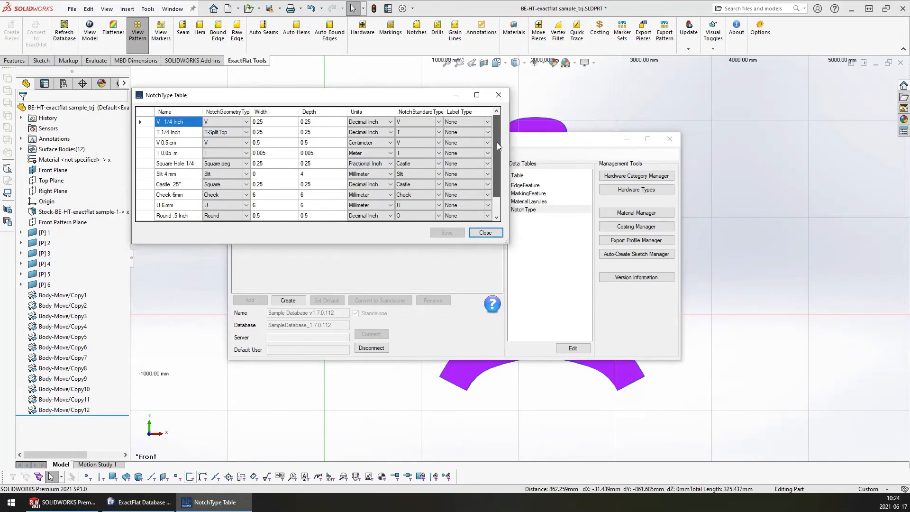
left_click(393, 121)
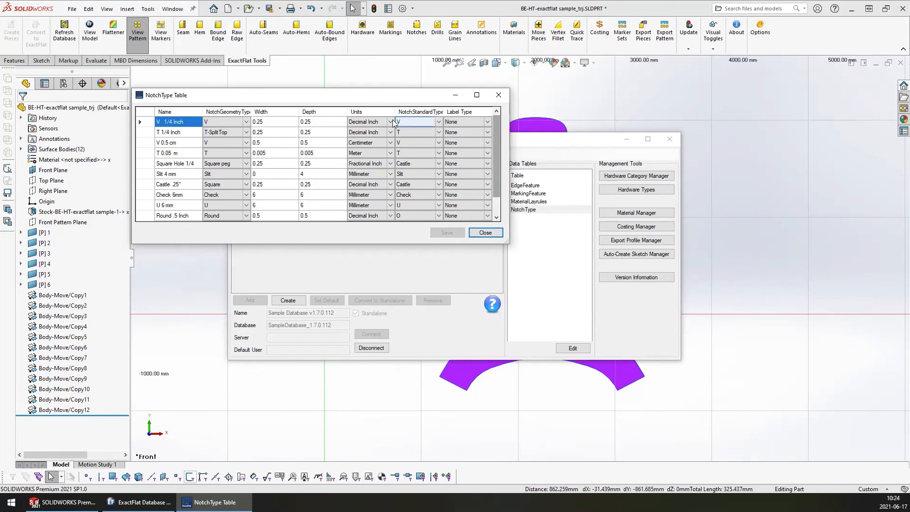
left_click(246, 122)
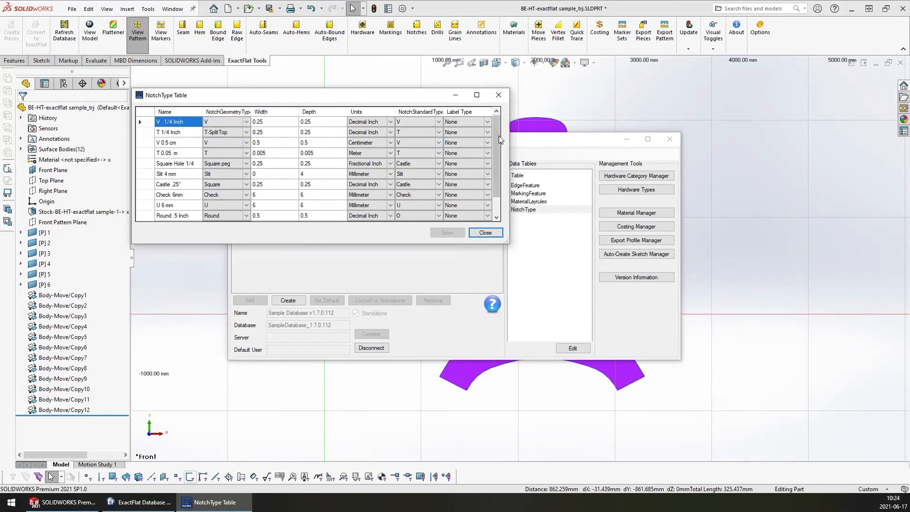
left_click_drag(496, 158, 506, 188)
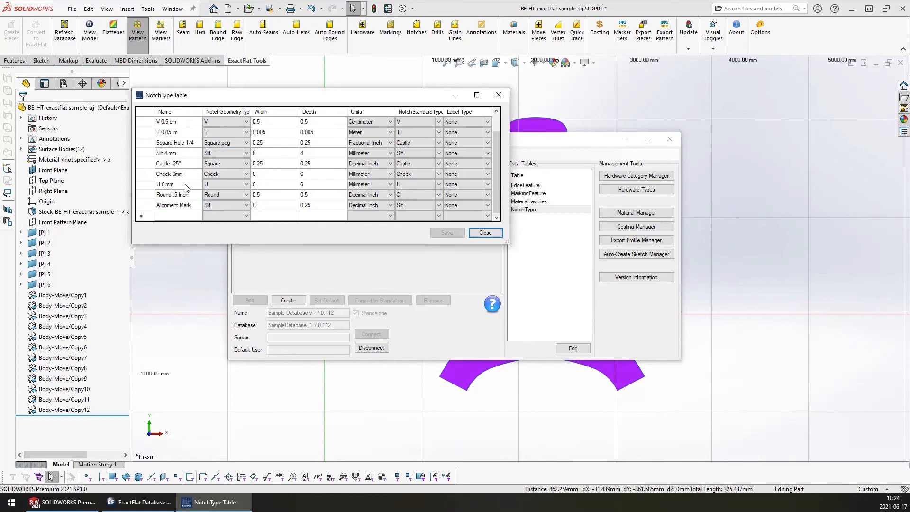
Highlight the U 6 mm notch in the NotchType table, and close the table
left_click(143, 185)
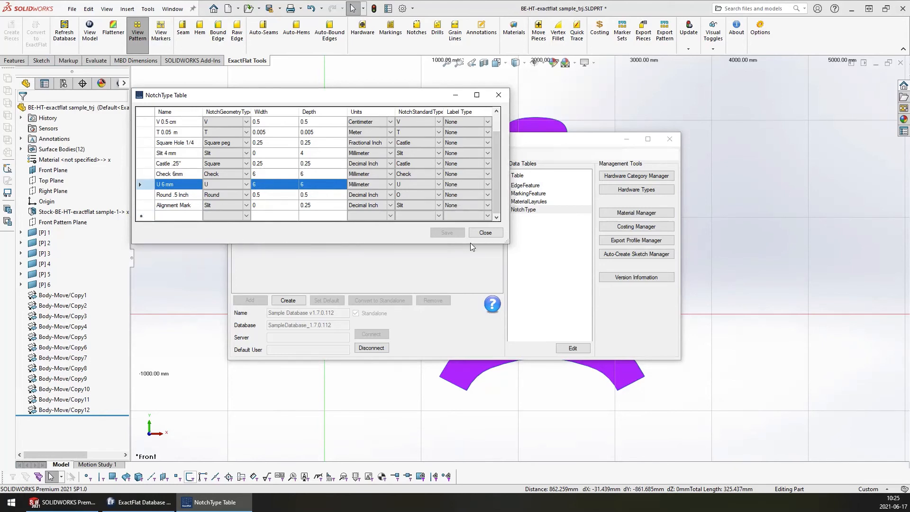
left_click(485, 233)
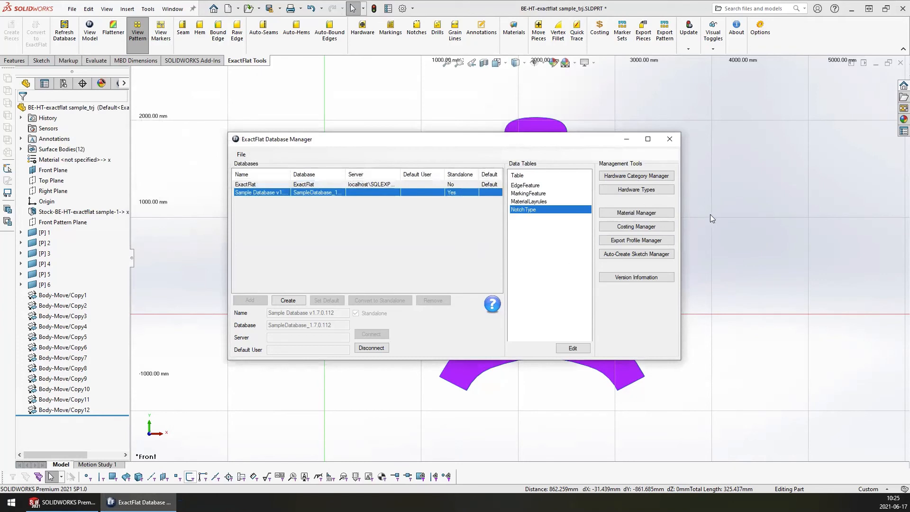
left_click_drag(581, 141, 544, 135)
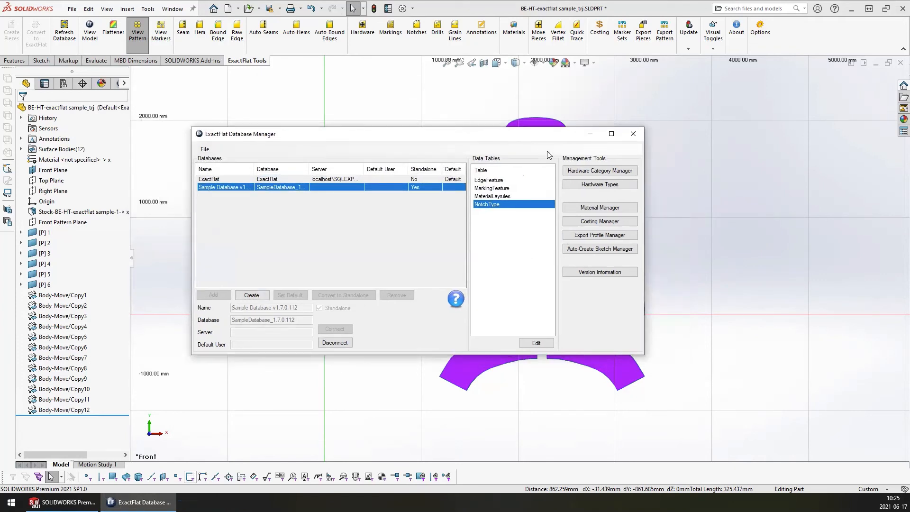
Open the Hardware Category Manager and inspect the hardware in the Thread and Buttons categories
left_click(592, 177)
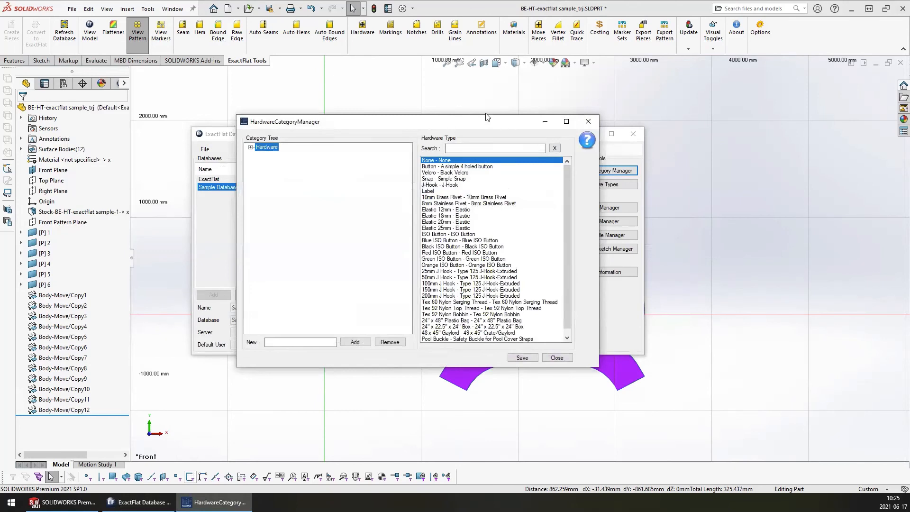
left_click_drag(487, 117, 404, 55)
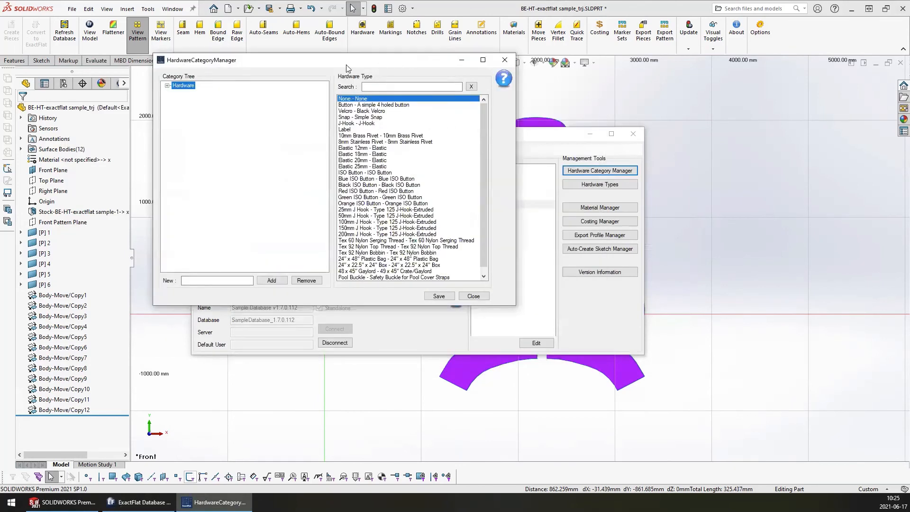
left_click(167, 85)
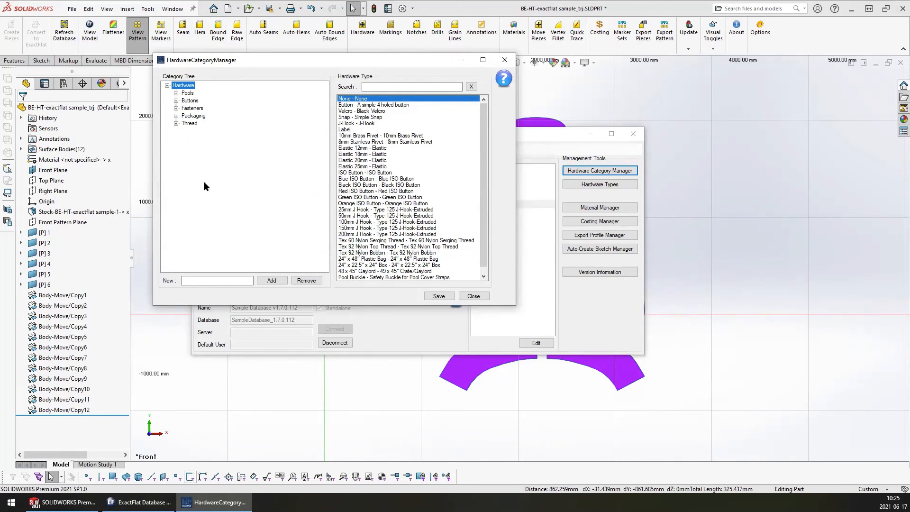
left_click(176, 124)
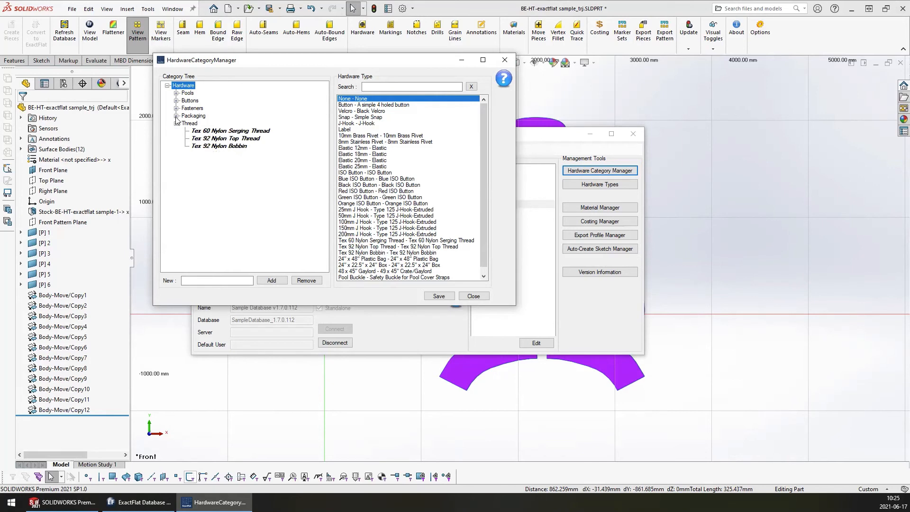
left_click(177, 101)
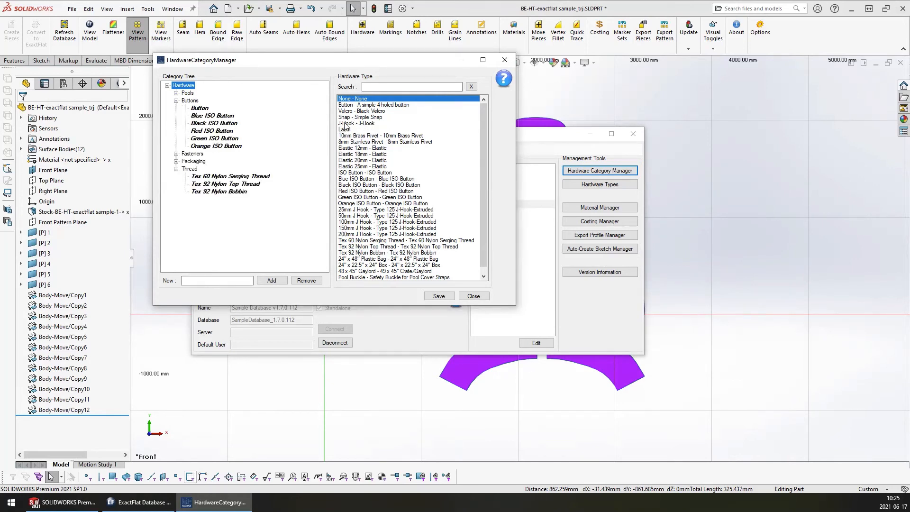
Try assigning J-Hook to the Buttons and Pools categories, and close the category manager without saving the changes
left_click_drag(360, 124, 190, 101)
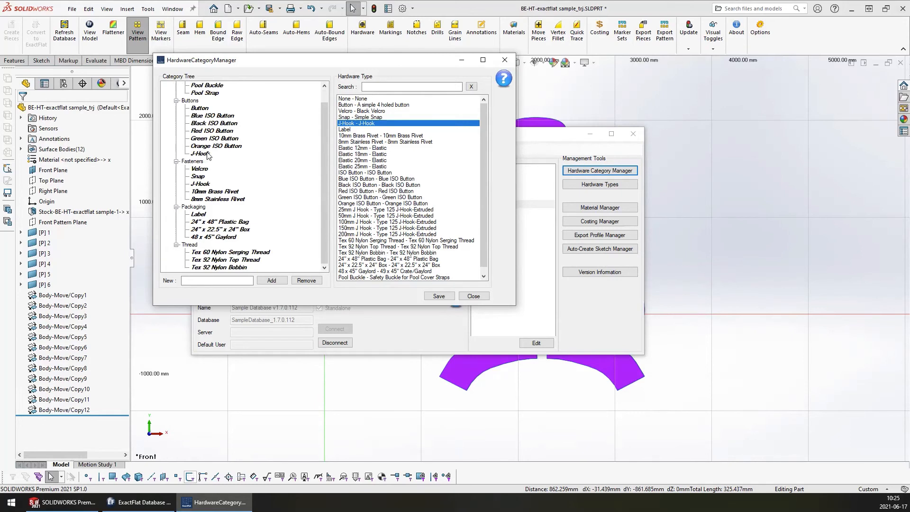
left_click_drag(323, 193, 322, 124)
left_click_drag(201, 172, 192, 93)
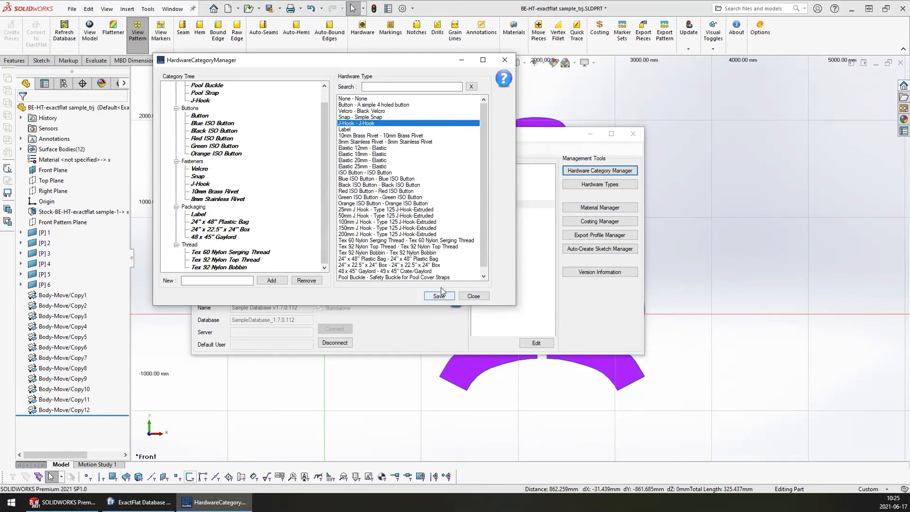
left_click(470, 297)
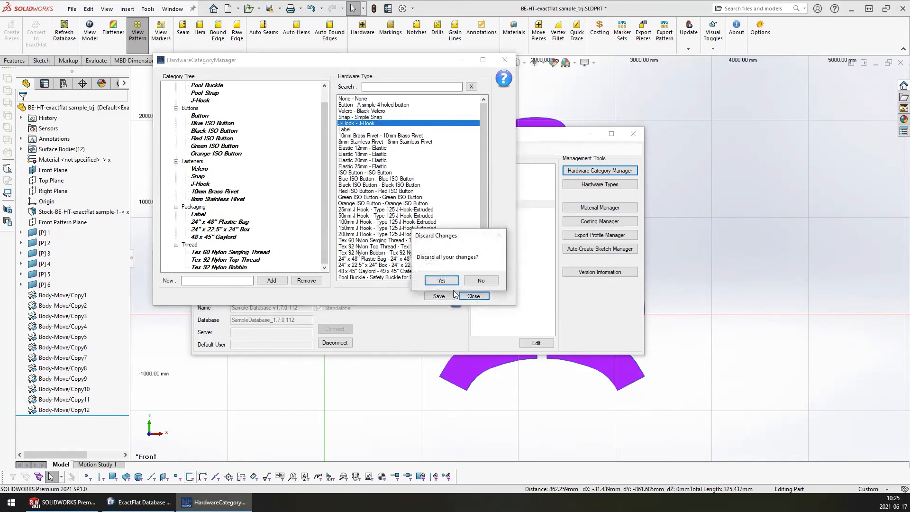
left_click(442, 281)
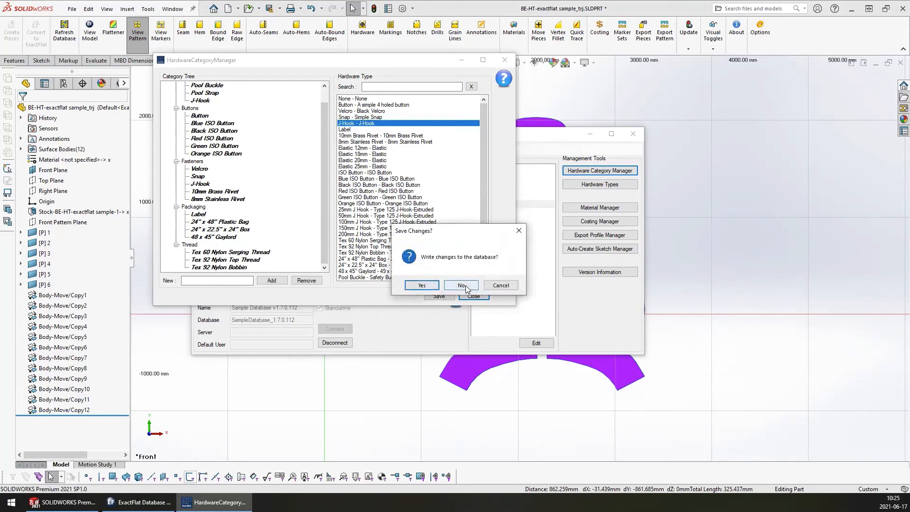
left_click(466, 286)
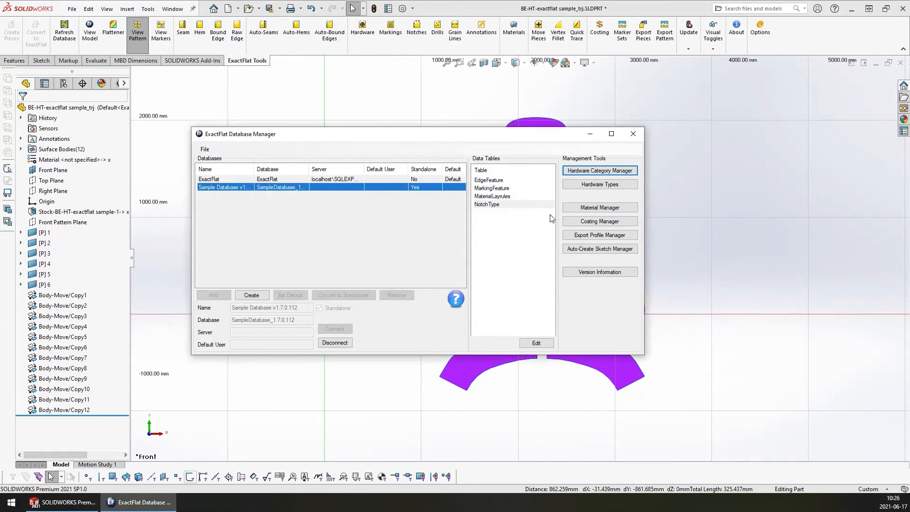
Open the hardware types table and examine the reference geometry options available for Elastic 12mm
left_click(589, 190)
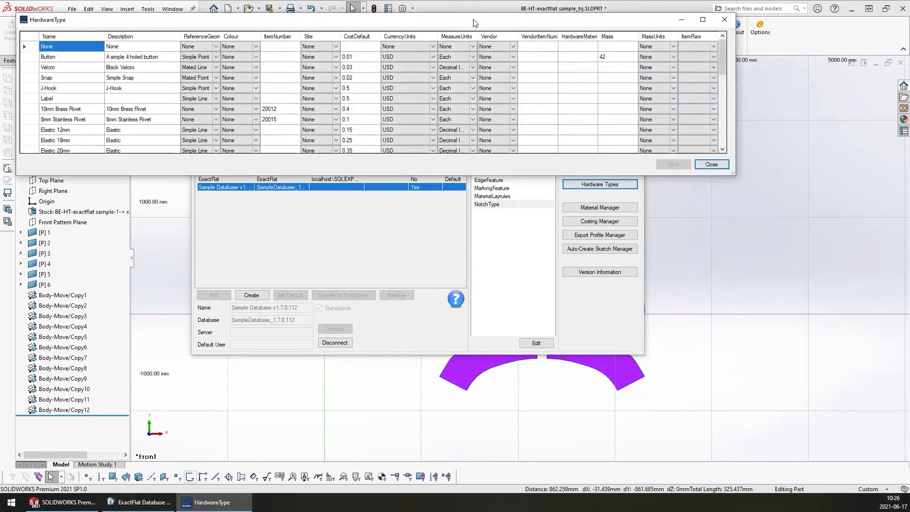
left_click_drag(475, 23, 524, 93)
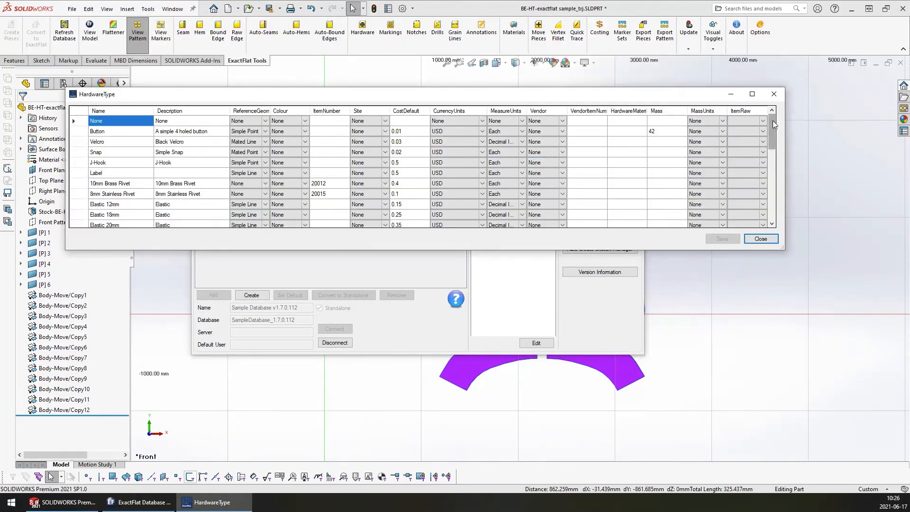
left_click_drag(773, 120, 780, 138)
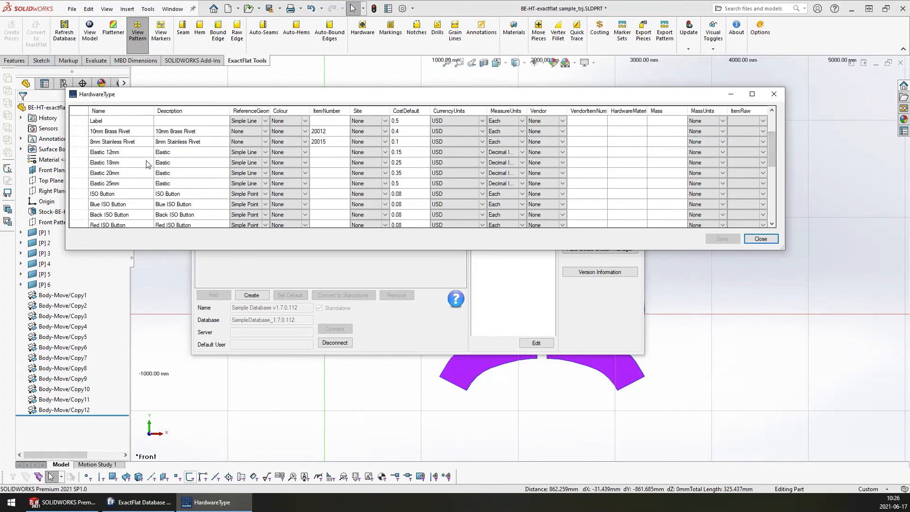
left_click(243, 173)
left_click(243, 192)
left_click(246, 153)
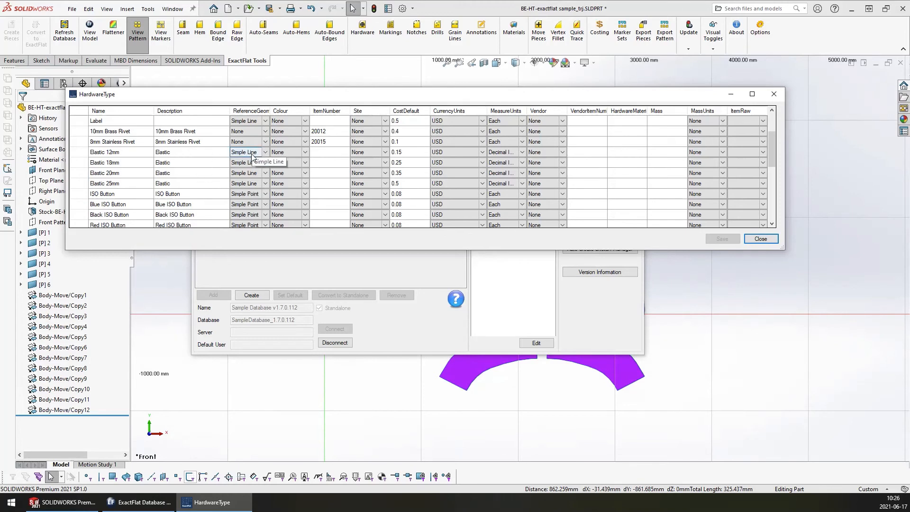
left_click(263, 155)
left_click(265, 152)
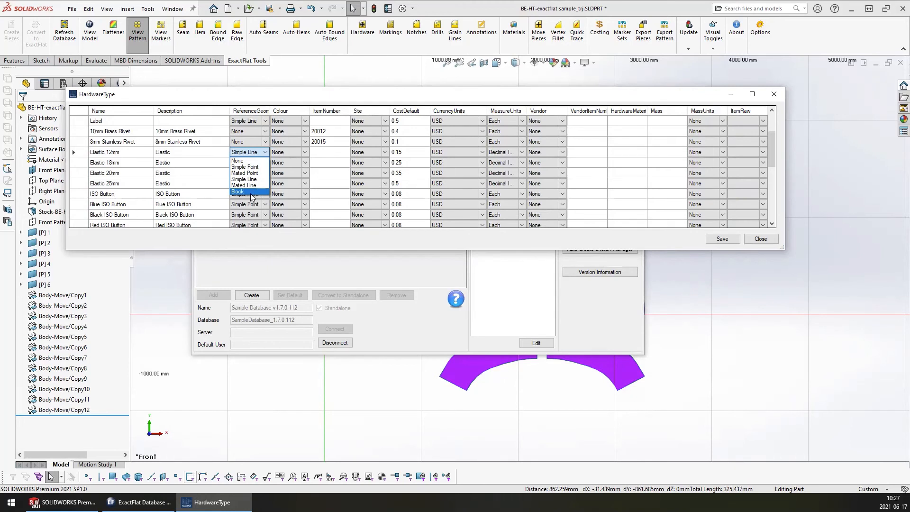
left_click(265, 152)
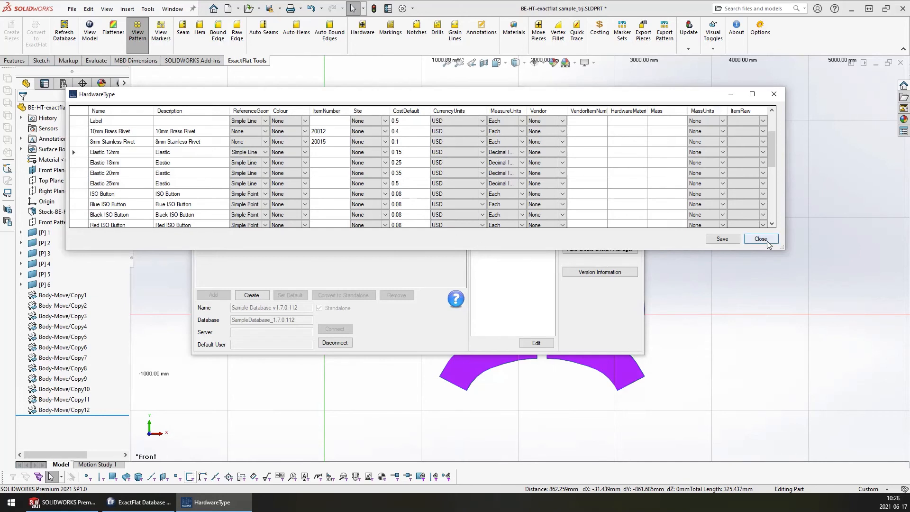
Review the last hardware types, including the 24" x 22.5" x 24" Box, and close the table without writing changes to the database
left_click_drag(772, 157, 775, 212)
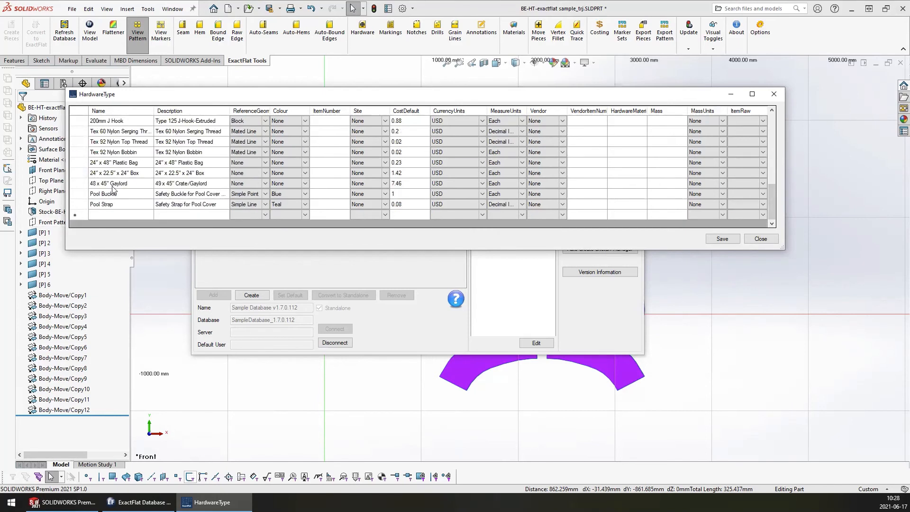
left_click(80, 174)
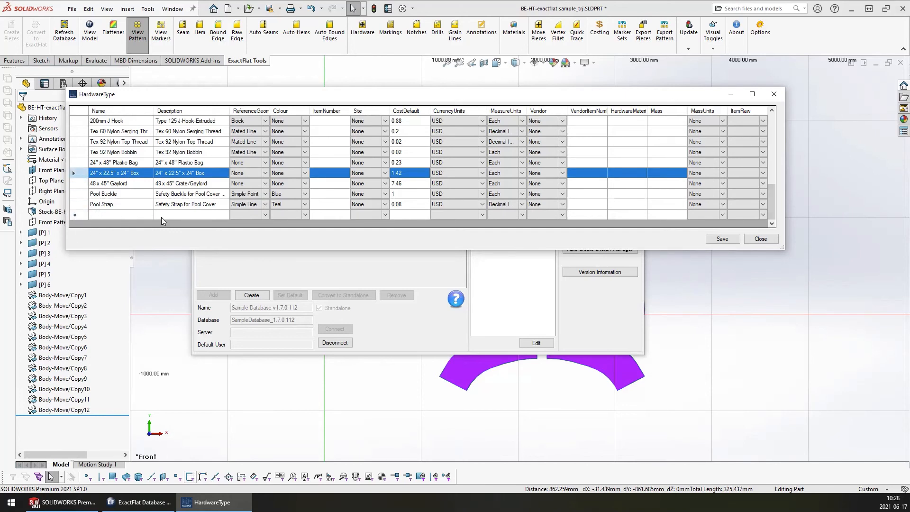
left_click(760, 239)
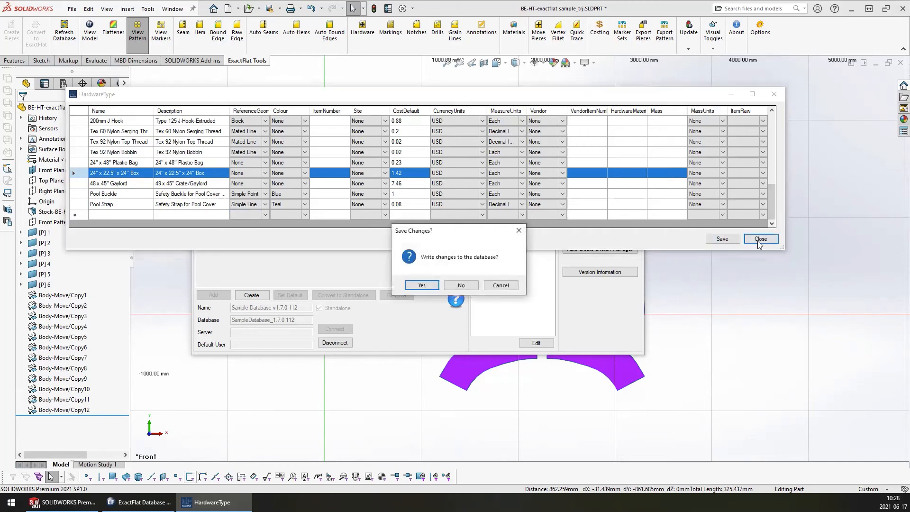
left_click(460, 282)
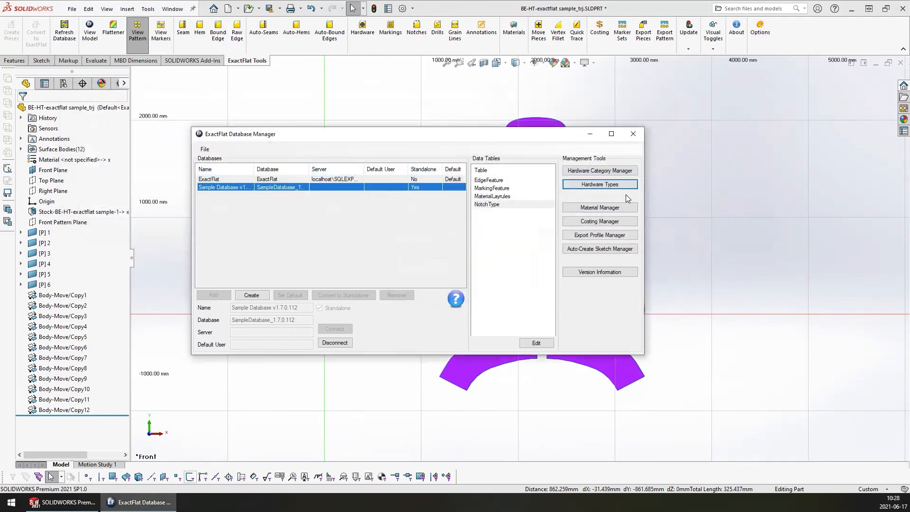
Open the Material Manager and examine the Pool Cover, Marine and Automotive materials and the full material list
left_click(596, 207)
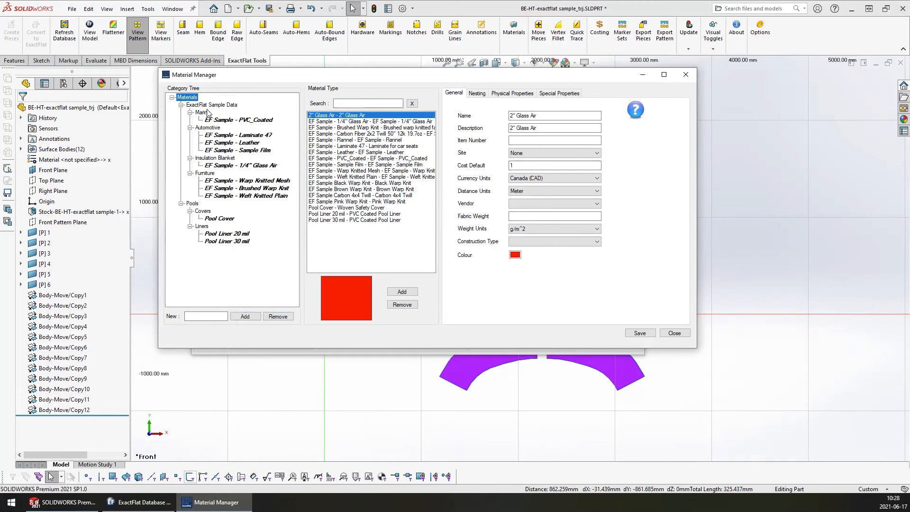
mouse_move(211, 222)
left_mouse_down()
mouse_move(217, 237)
mouse_move(213, 211)
left_mouse_up()
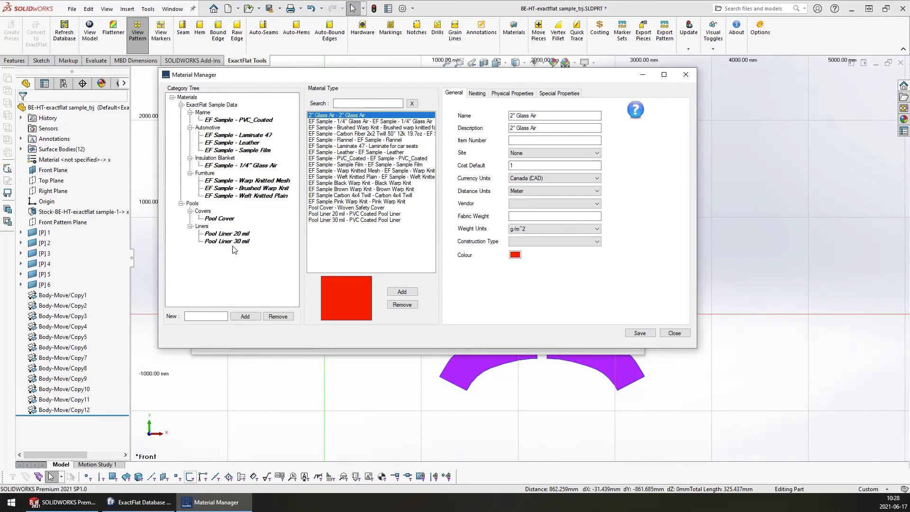
left_click(217, 219)
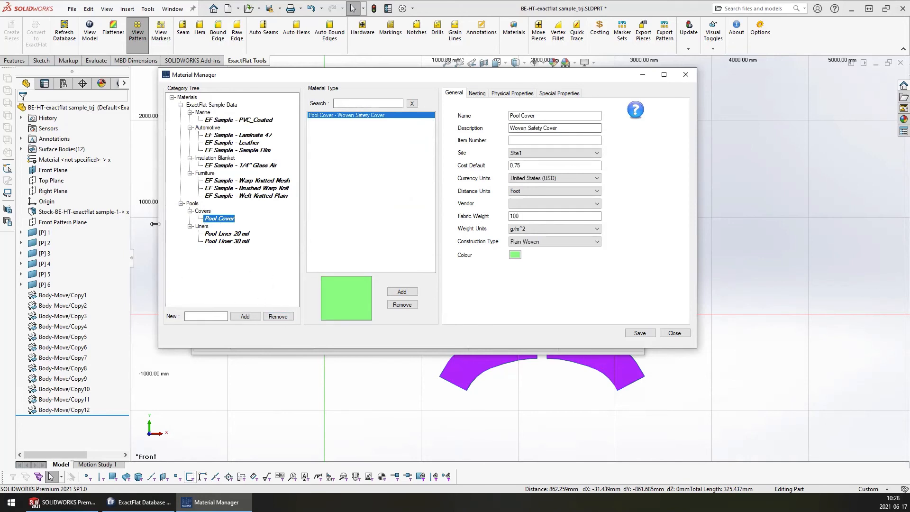
left_click(251, 121)
key("Down")
key("Down")
key("Down")
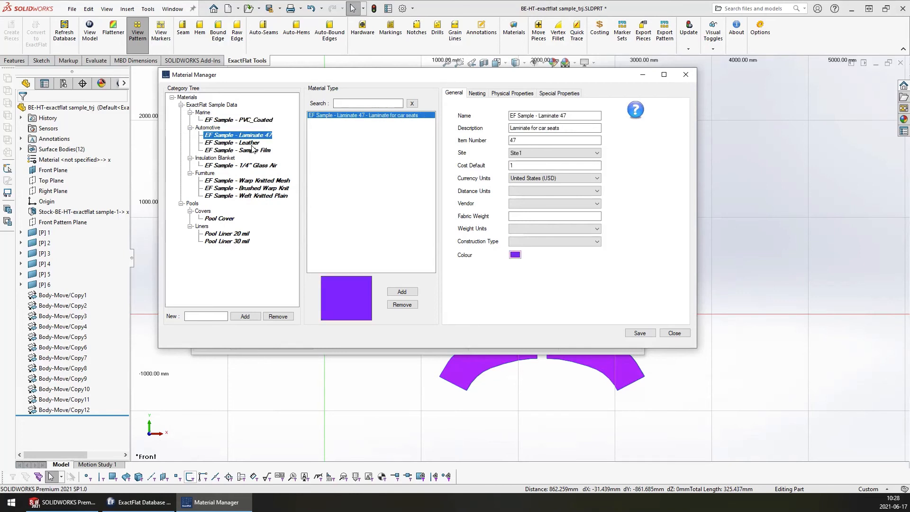
left_click(217, 128)
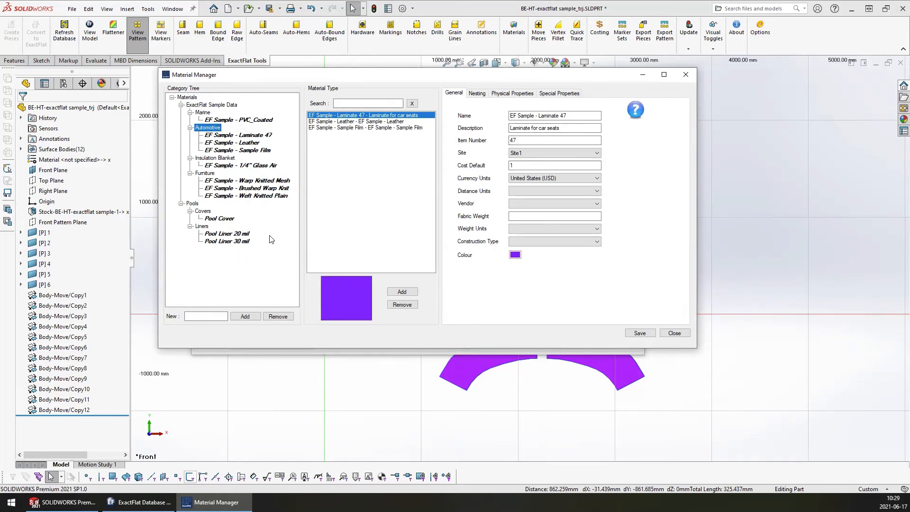
left_click(402, 250)
left_click(188, 98)
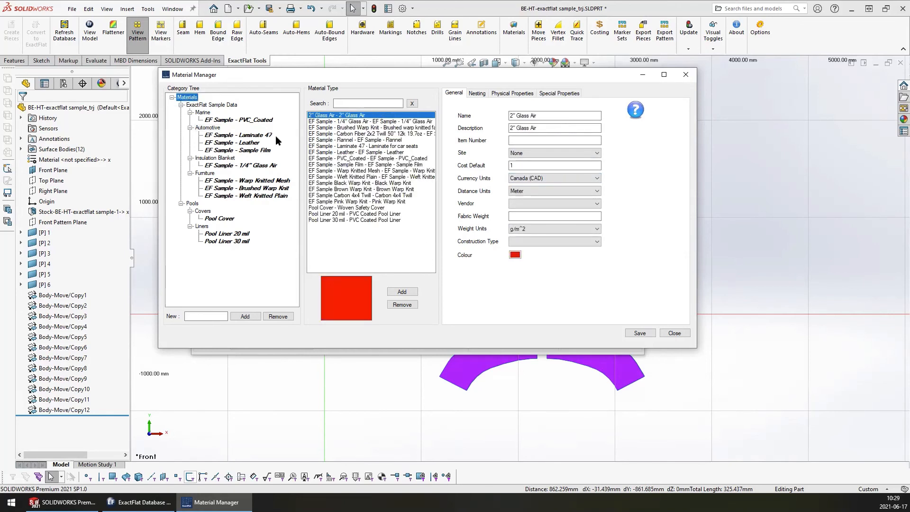
Set the default cost of the EF Sample - Weft Knitted Plain material to 1
left_click(382, 177)
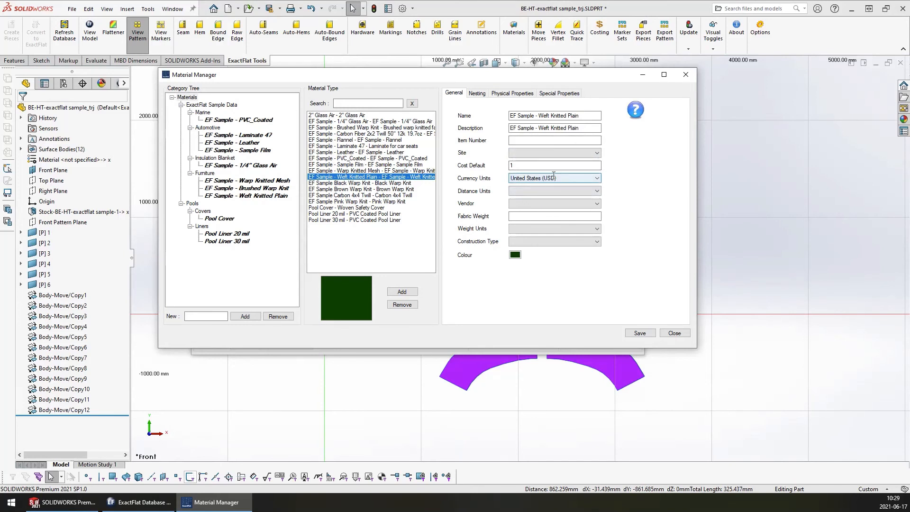
left_click(537, 169)
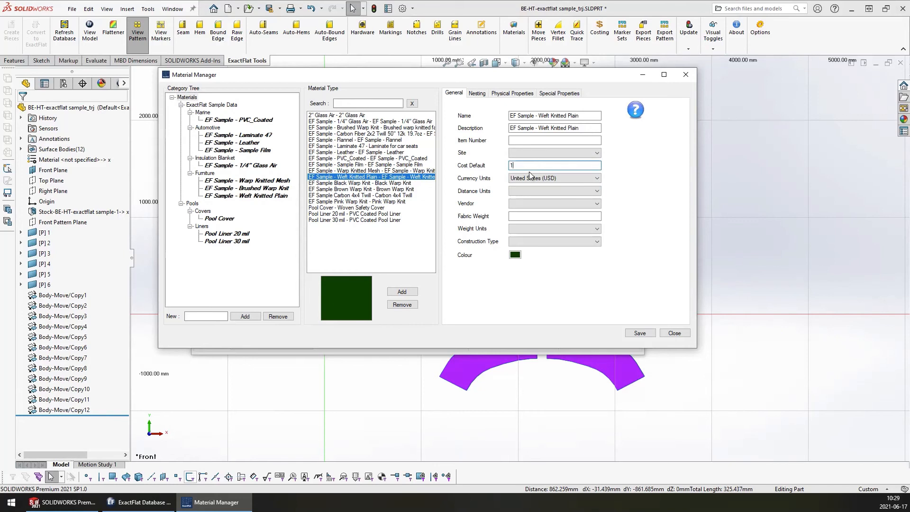
key("BackSpace")
type("1")
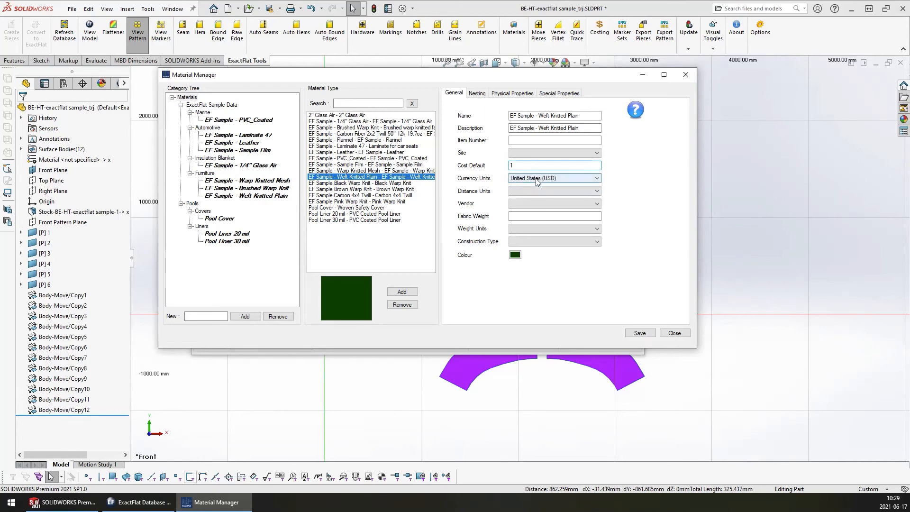
Examine the nesting width and maximum length of the EF Sample - Weft Knitted Plain material
left_click(476, 94)
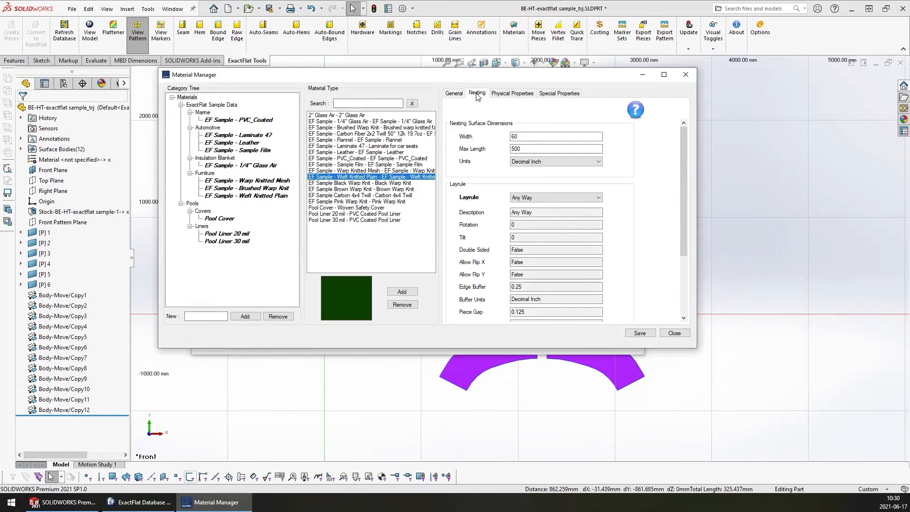
left_click(527, 136)
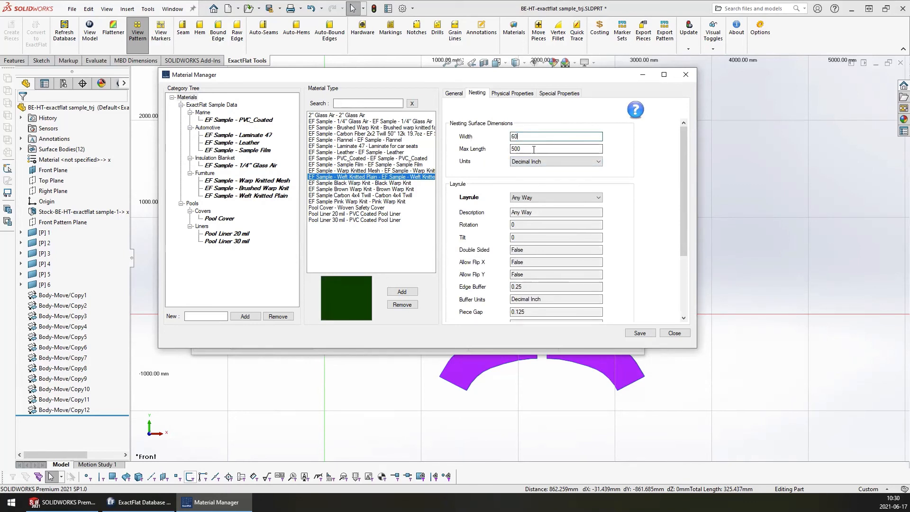
left_click(517, 149)
left_click(522, 138)
left_click(535, 149)
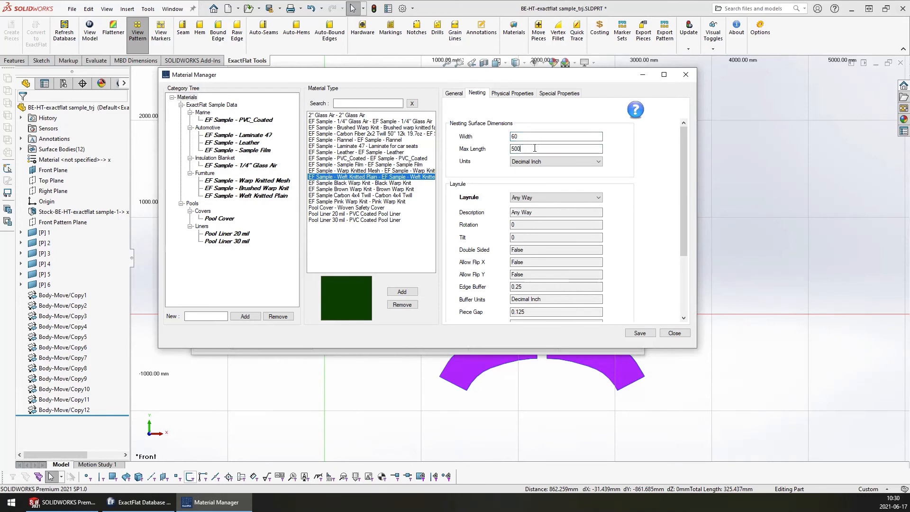
Try the One Way, Two Way and Four Way layrules on the Weft Knitted Plain material and examine its layrule and stripe settings
double_click(522, 148)
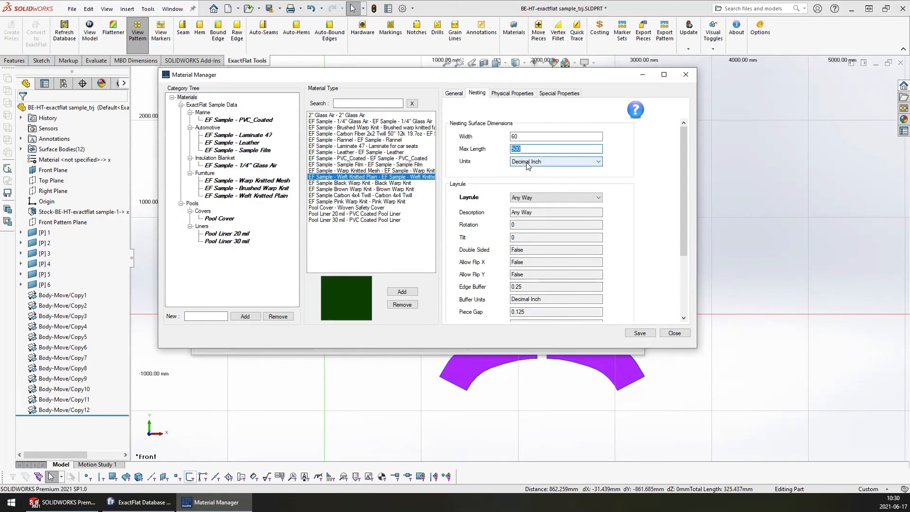
left_click_drag(683, 141, 689, 172)
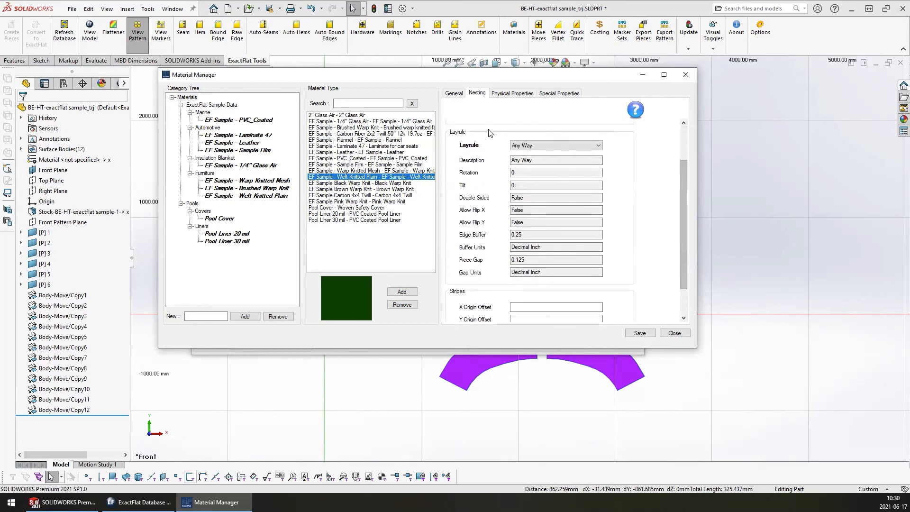
left_click(524, 145)
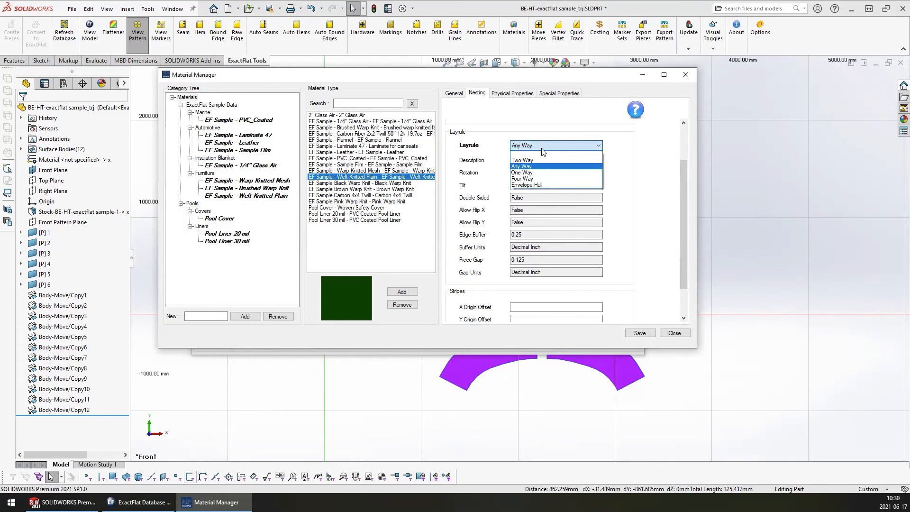
left_click(531, 173)
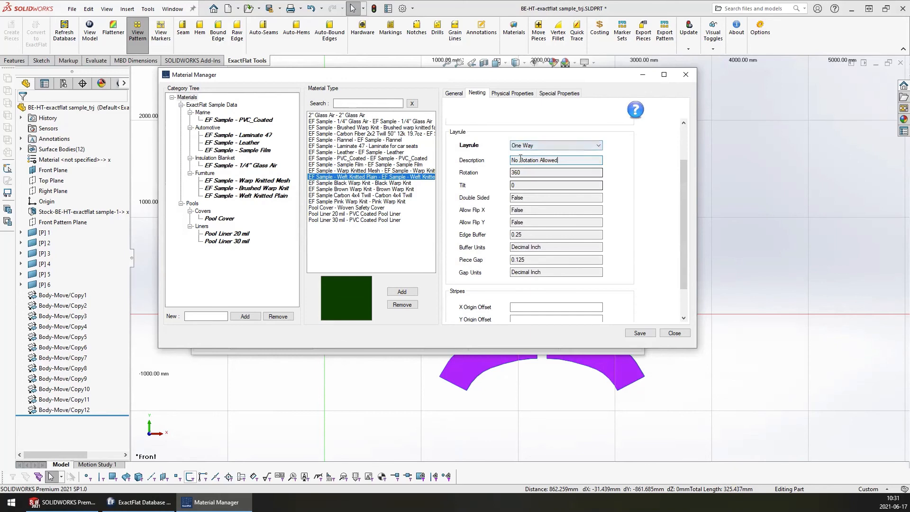
left_click(564, 143)
left_click(538, 161)
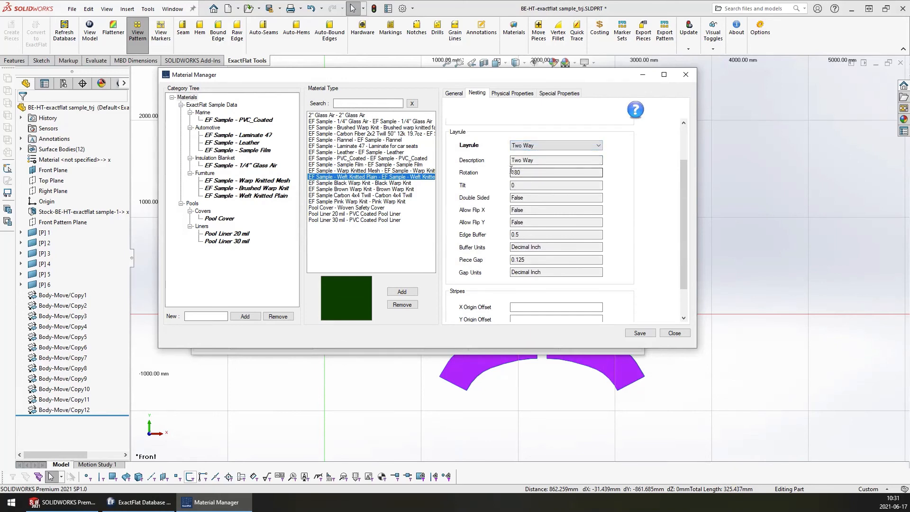
left_click(539, 143)
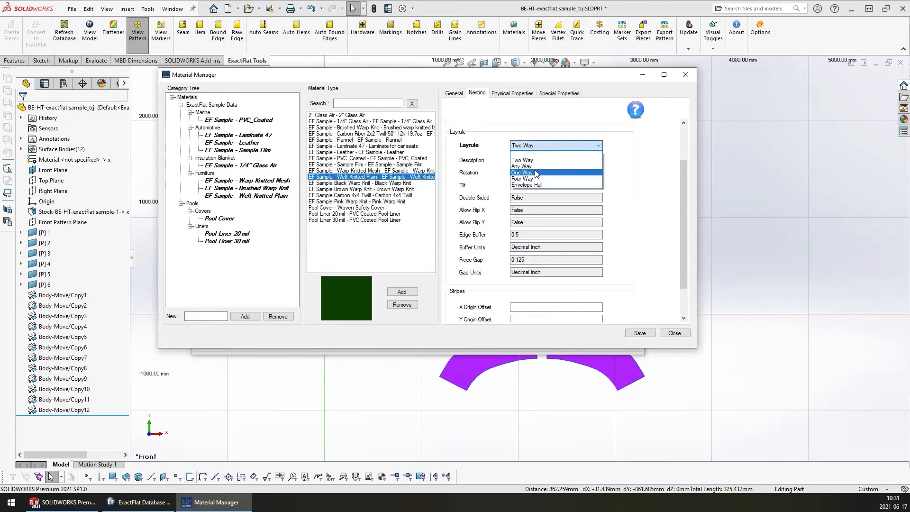
left_click(526, 179)
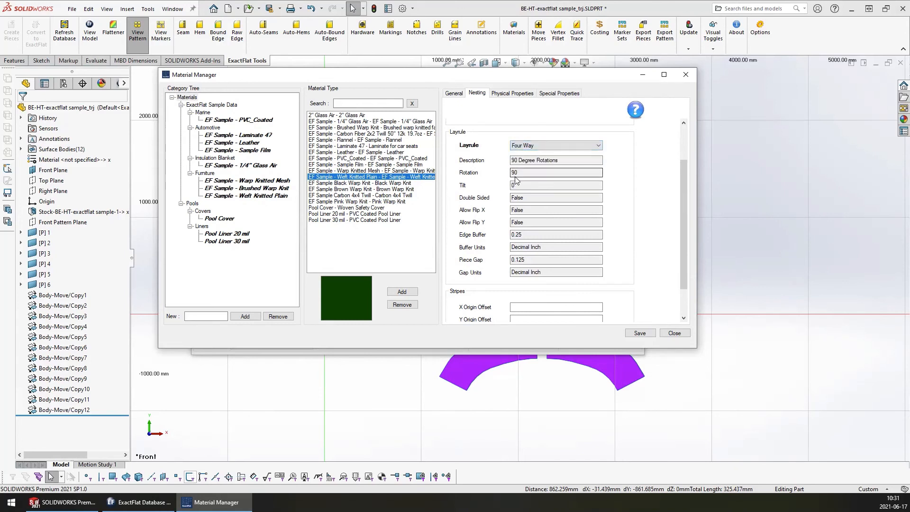
left_click(599, 145)
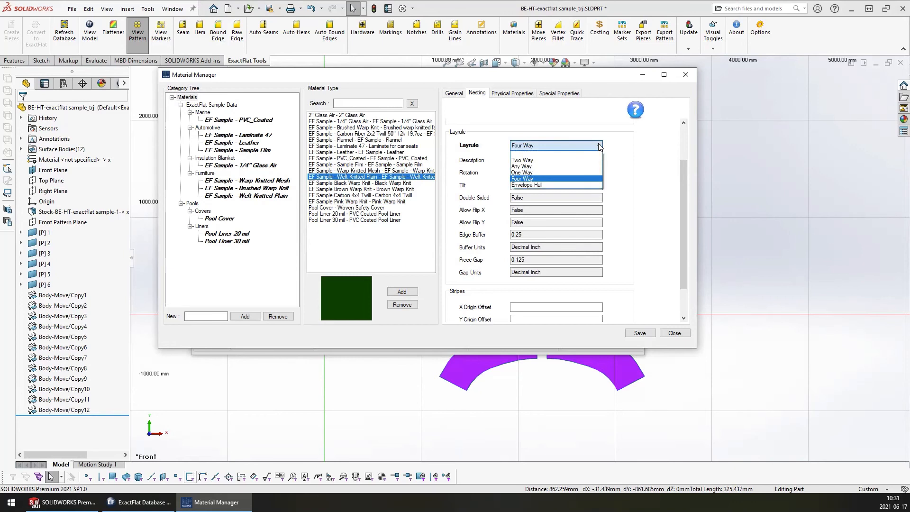
left_click(599, 145)
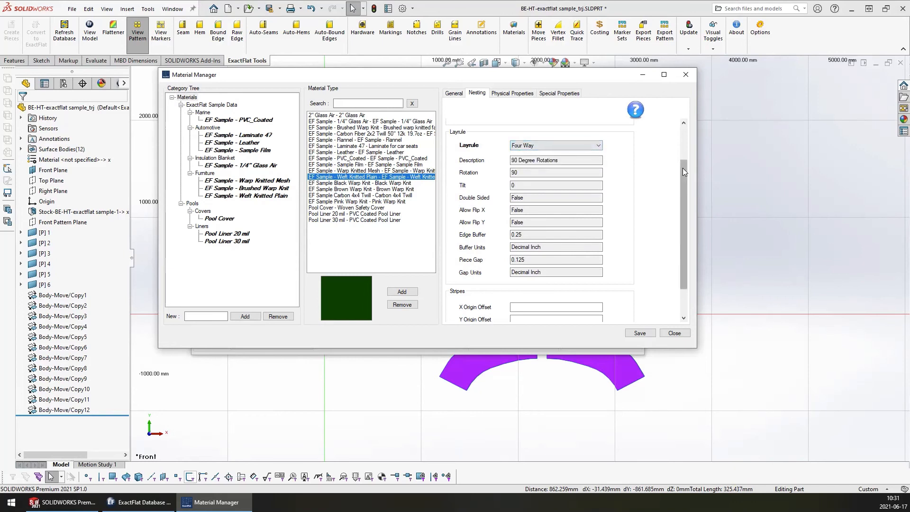
left_click_drag(682, 167, 683, 214)
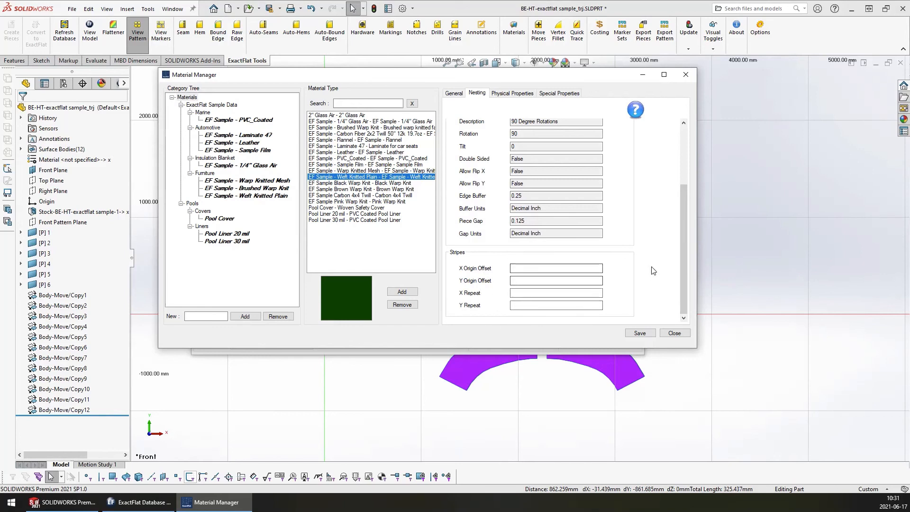
scroll(678, 219, "up", 5)
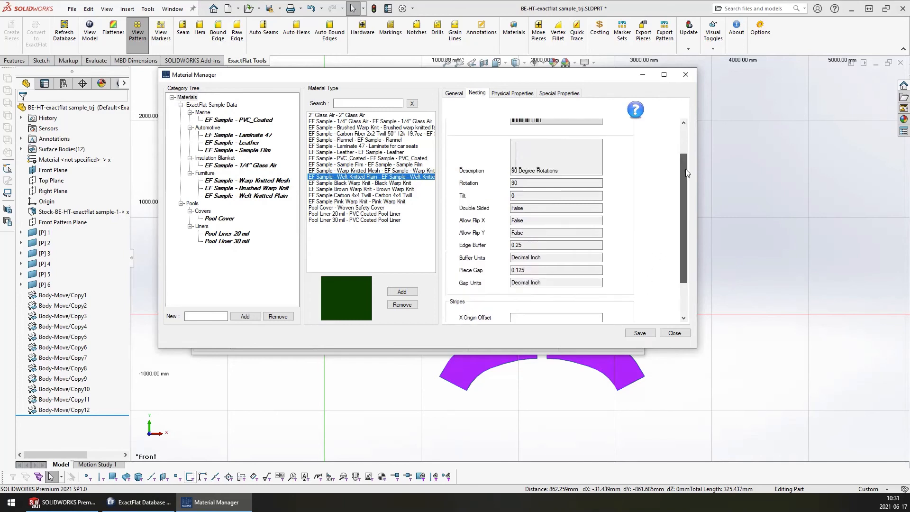
Examine the material's physical properties, including the available property sets, Young's Modulus X and thickness
left_click(512, 94)
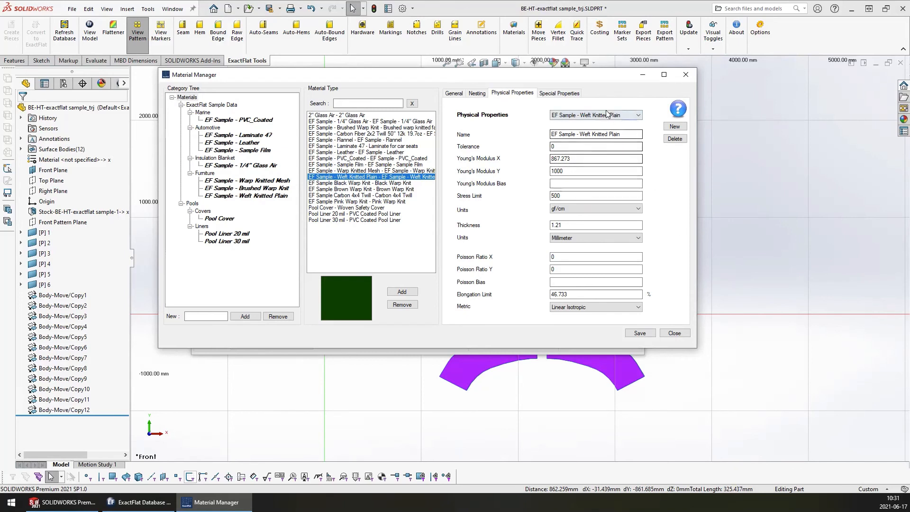
left_click(638, 116)
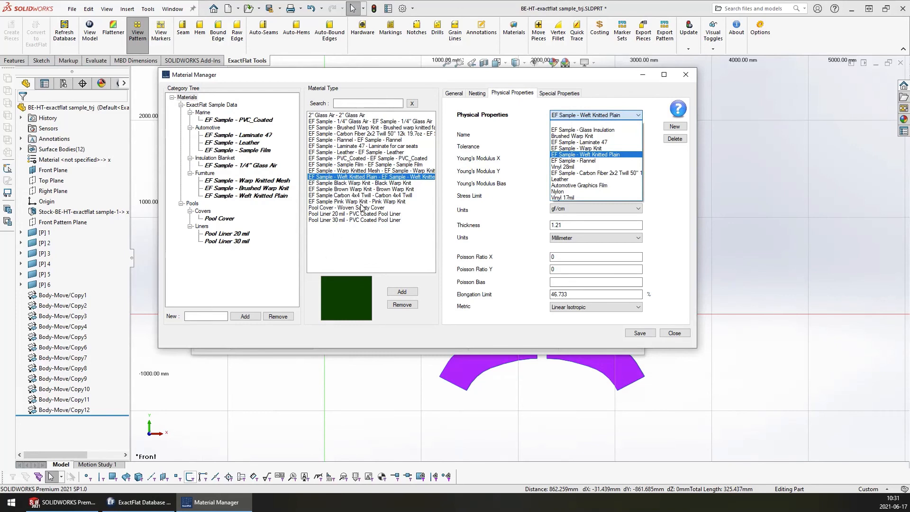
left_click(617, 113)
left_click(596, 116)
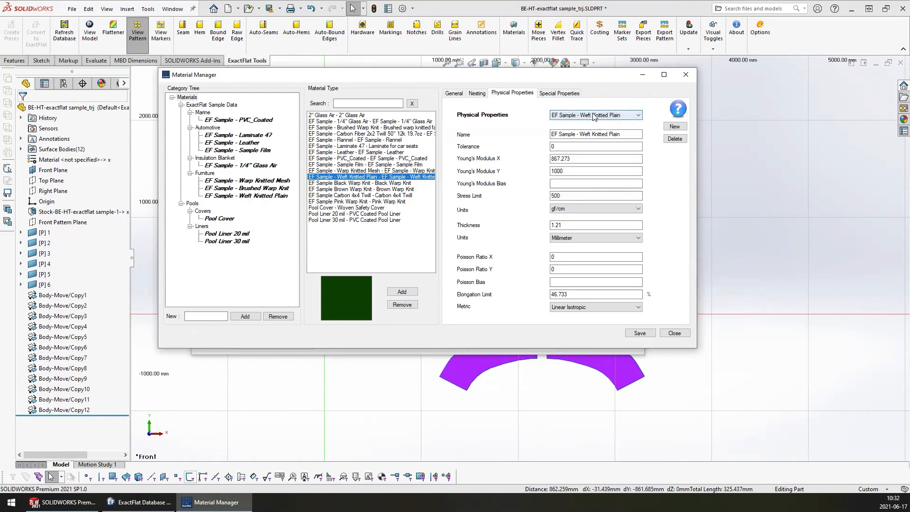
left_click(609, 101)
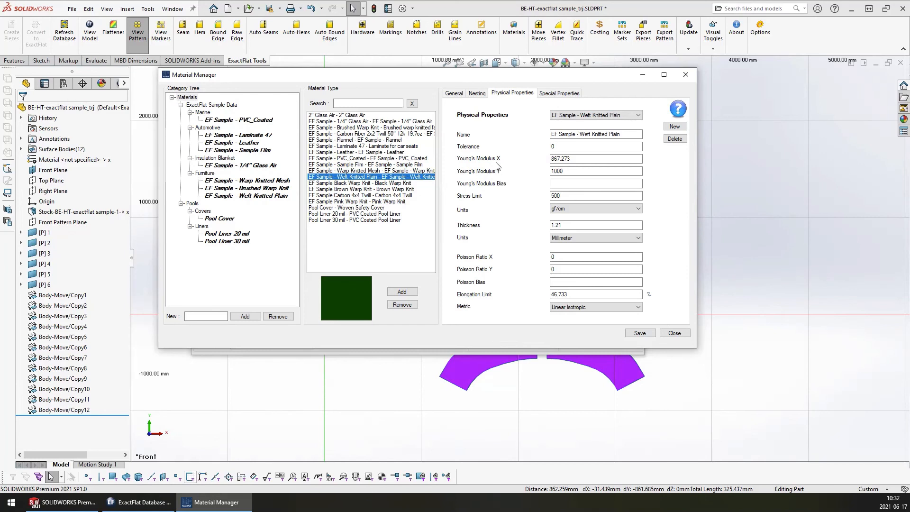
left_click_drag(586, 160, 541, 161)
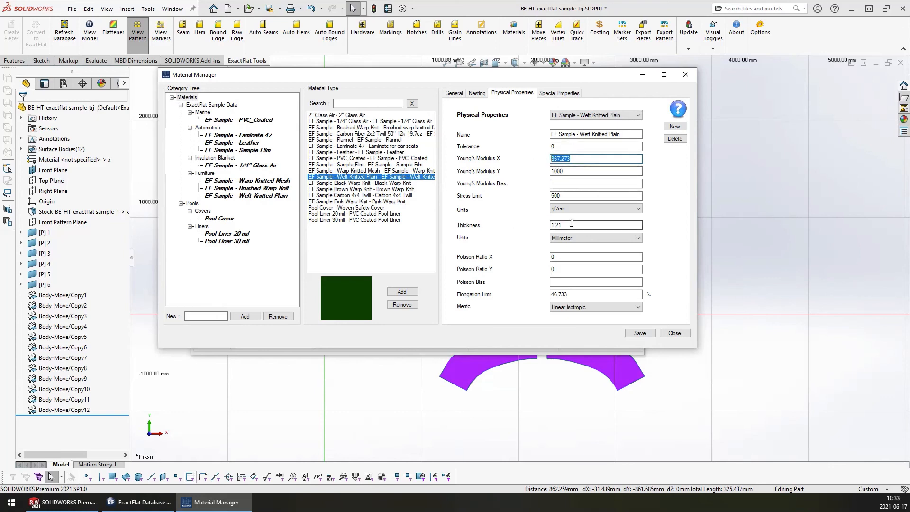
left_click_drag(561, 225, 533, 231)
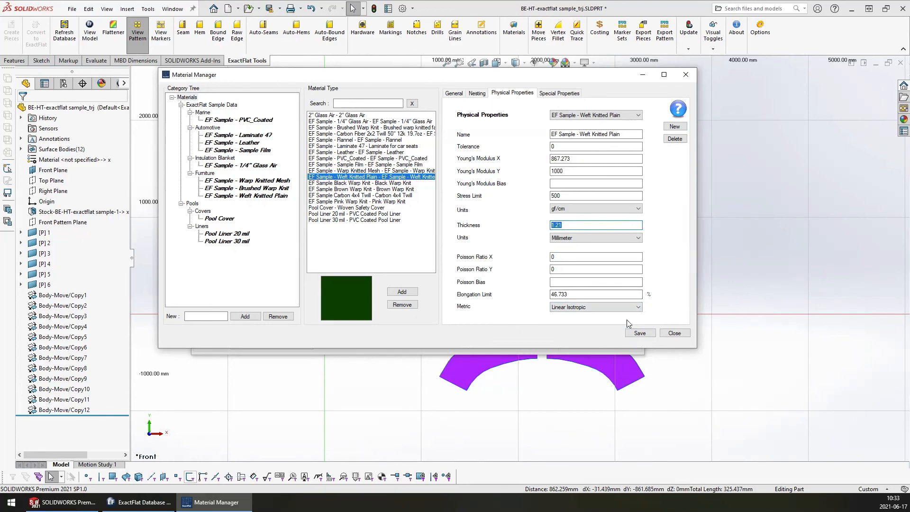
Try adding a blank special property to the material, and close the Material Manager without writing changes to the database
left_click(550, 95)
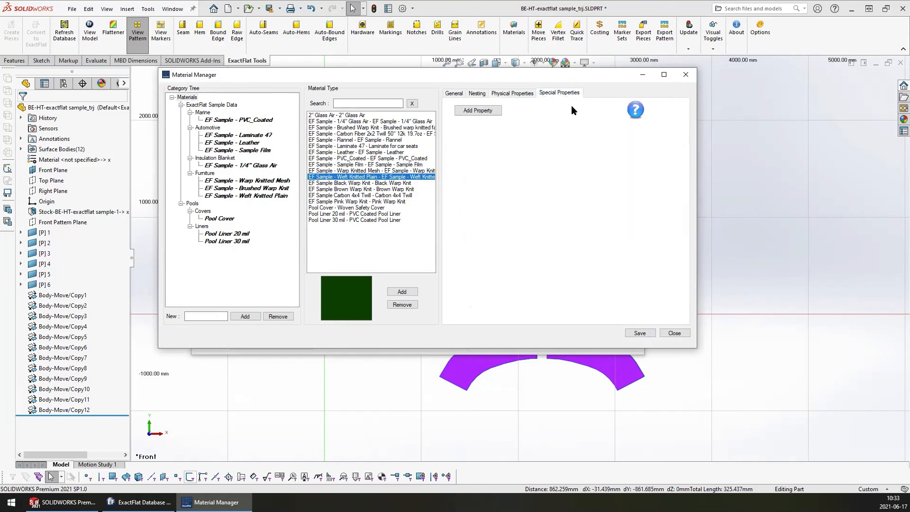
left_click(458, 111)
left_click(475, 109)
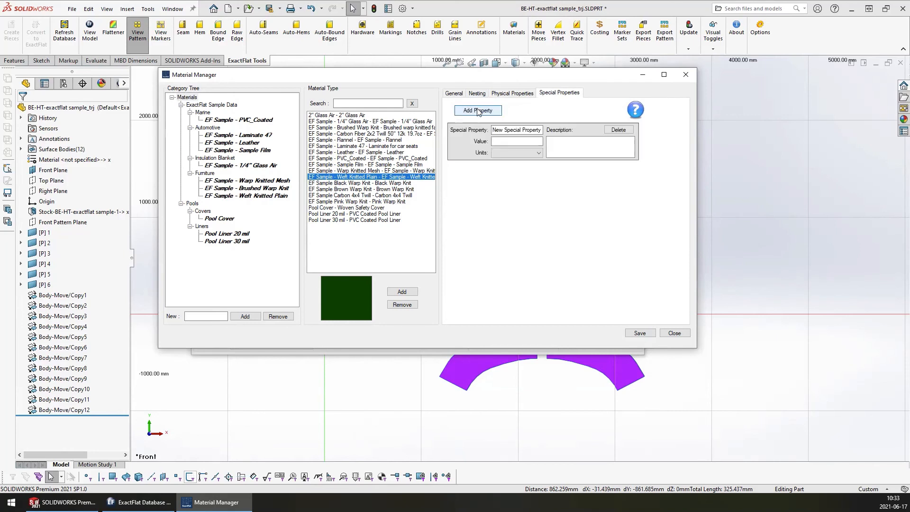
left_click(522, 141)
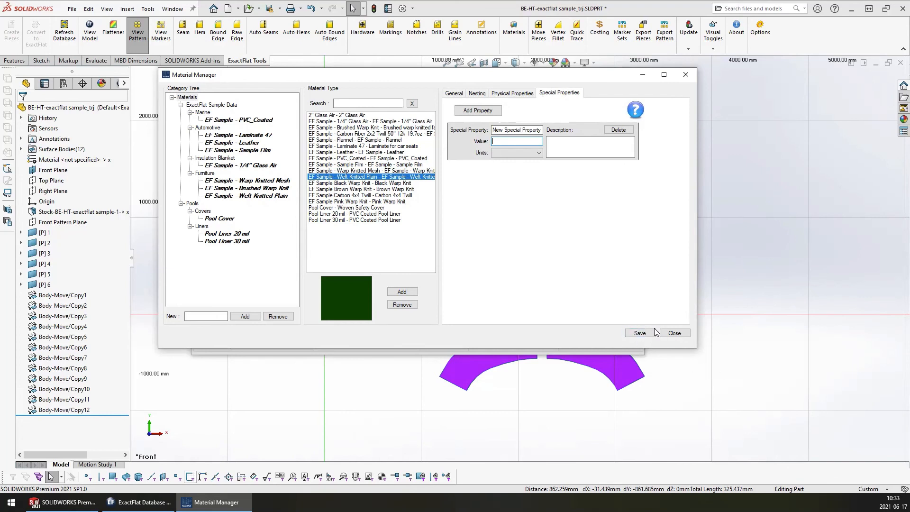
left_click(683, 333)
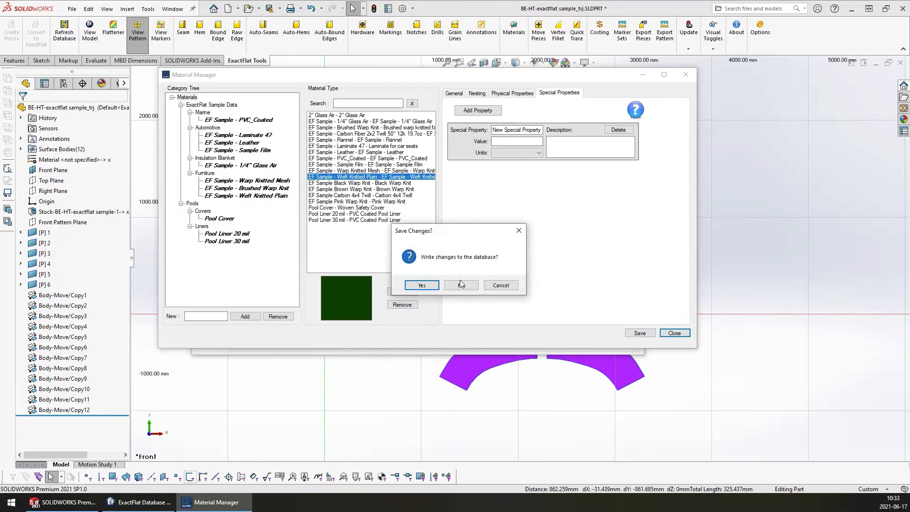
left_click(461, 285)
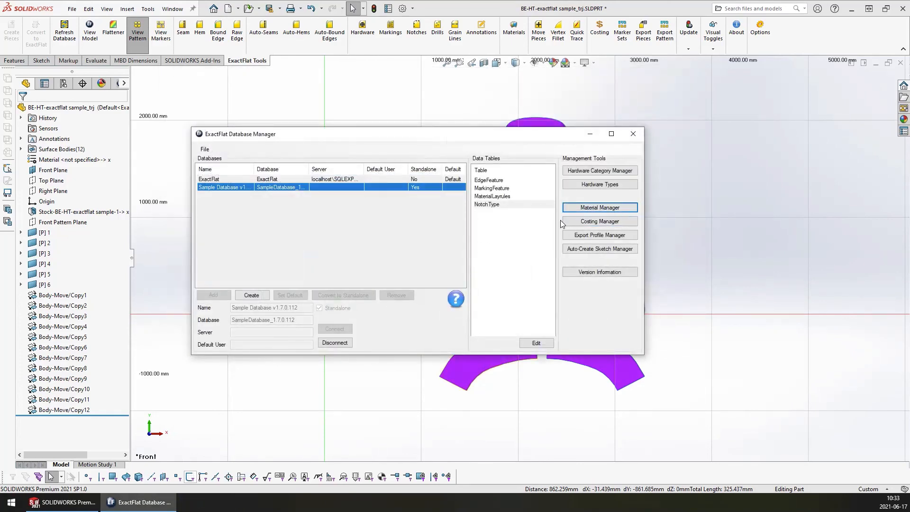
Open the Costing Manager and review the currency, hardware cost and fabric cost tables
left_click(600, 222)
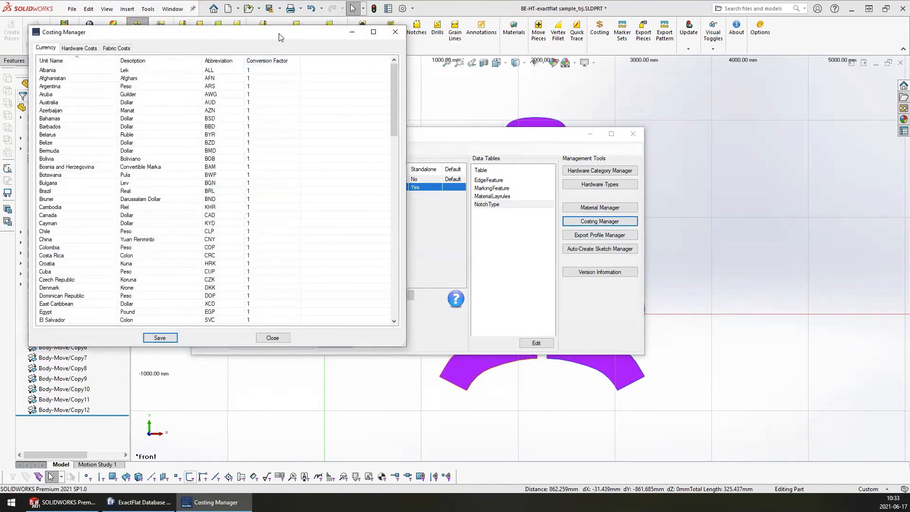
left_click_drag(280, 37, 401, 59)
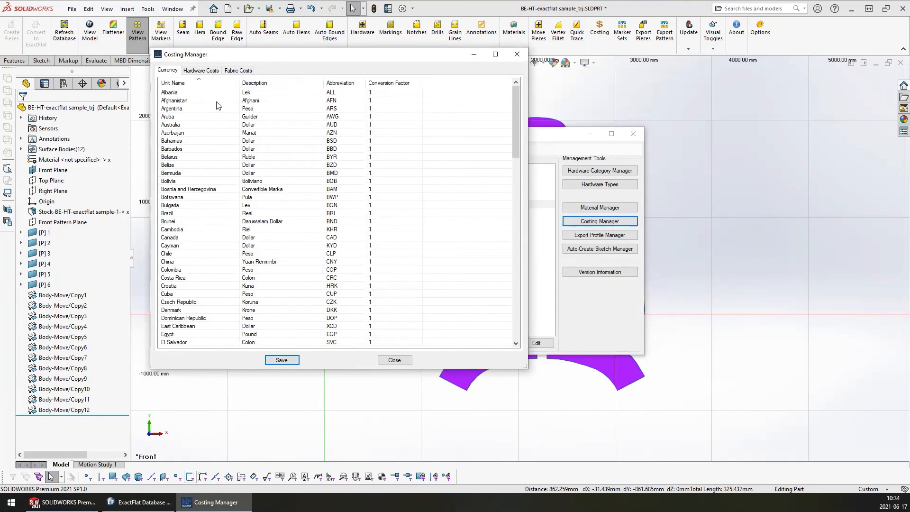
left_click(198, 70)
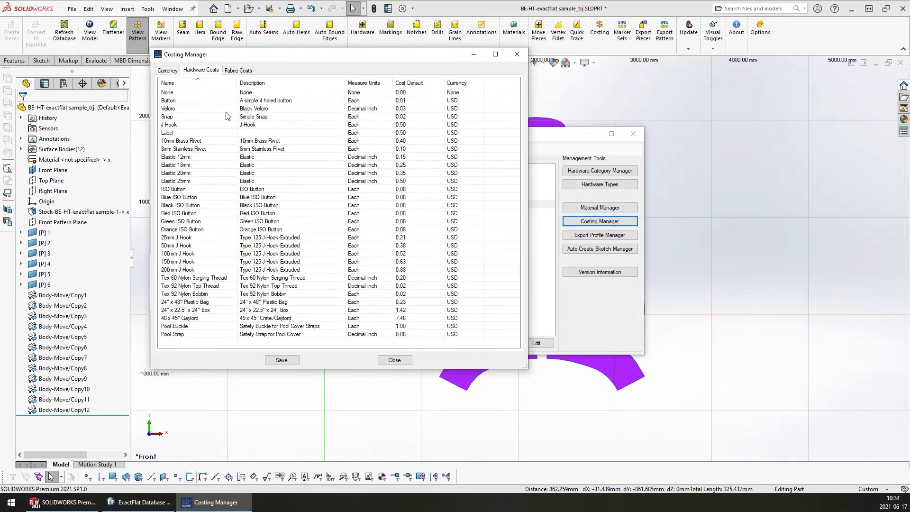
left_click(243, 72)
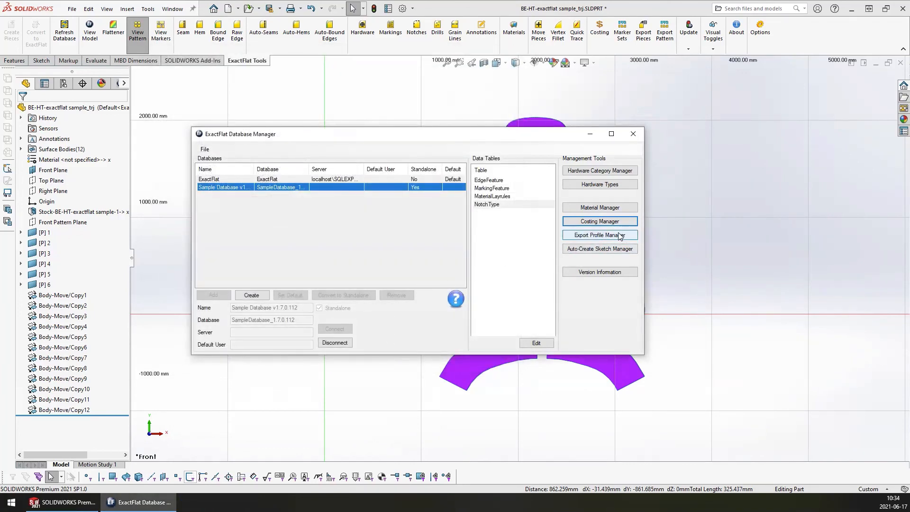
Open the Export Profile Manager and examine the available types for the Clo3D profile, keeping DXF
left_click(608, 235)
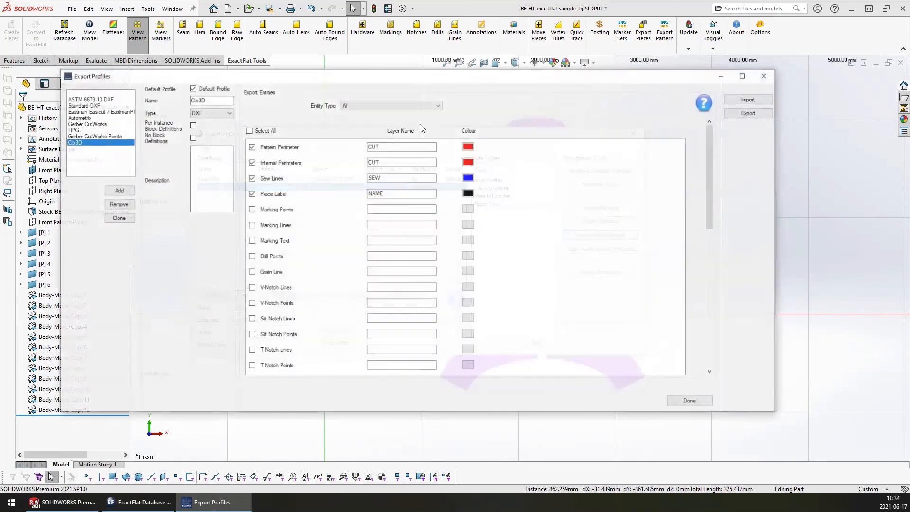
left_click_drag(285, 71, 295, 59)
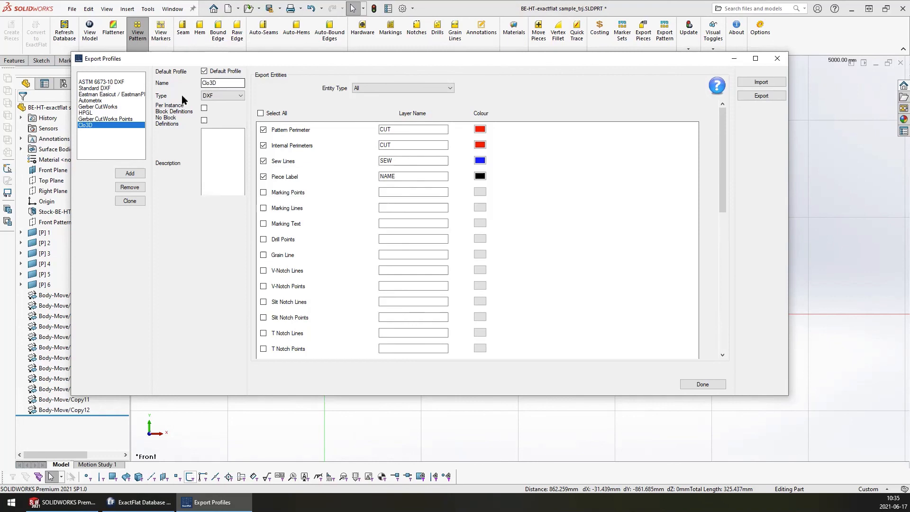
left_click(234, 96)
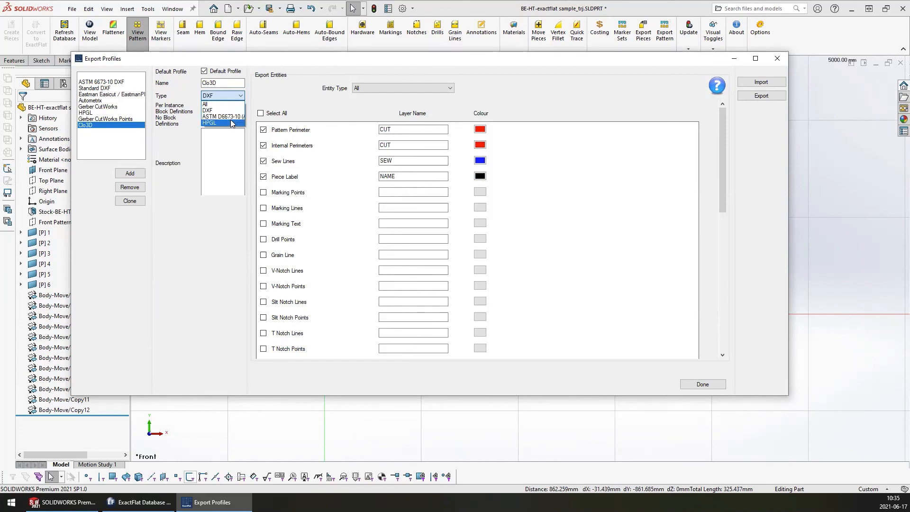
left_click(208, 110)
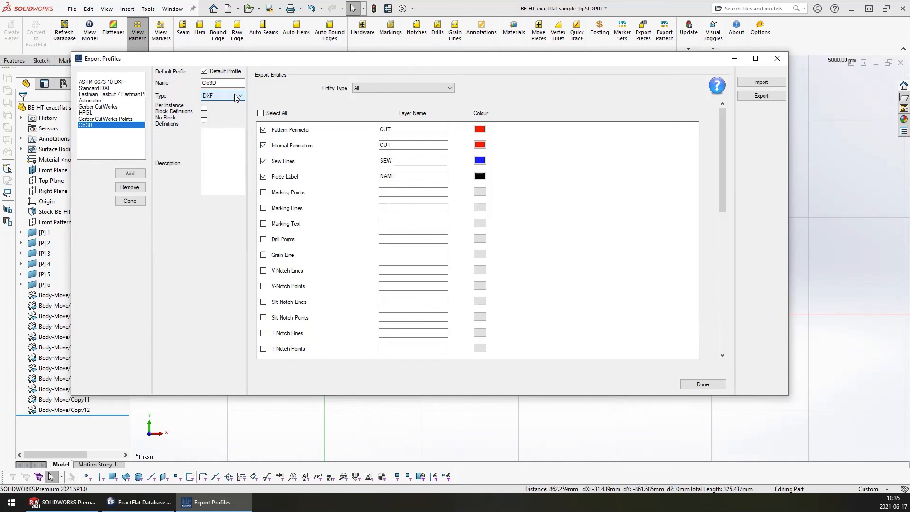
Review the ASTM 6673-10 DXF, Gerber CutWorks and Eastman Easicut export profiles, including the Eastman profile's description
left_click(107, 83)
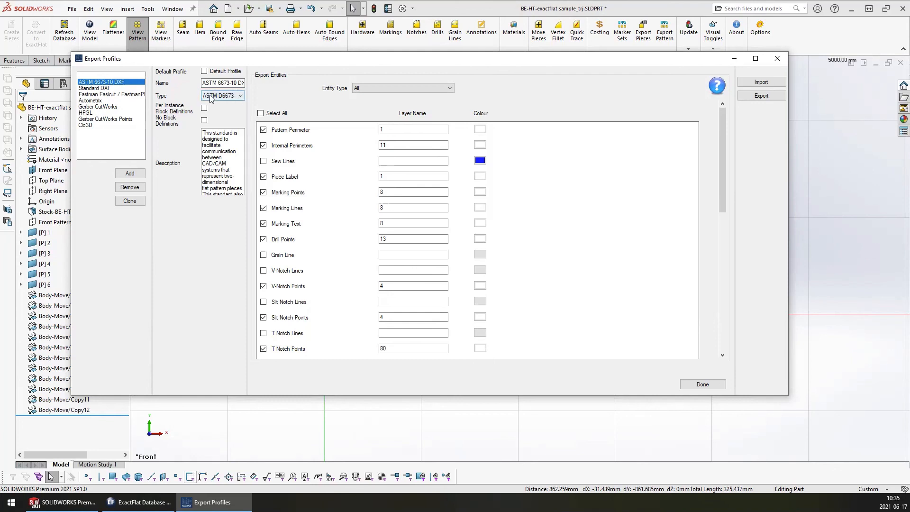
left_click(99, 107)
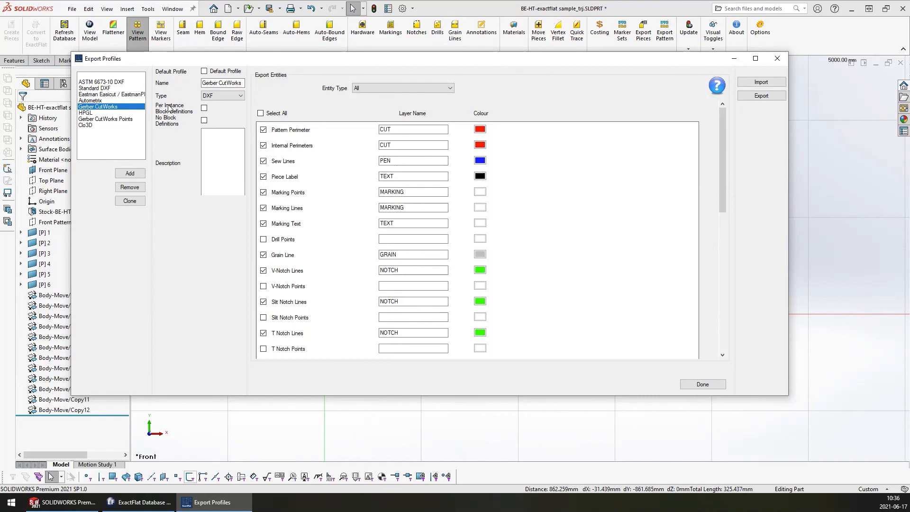
left_click(137, 95)
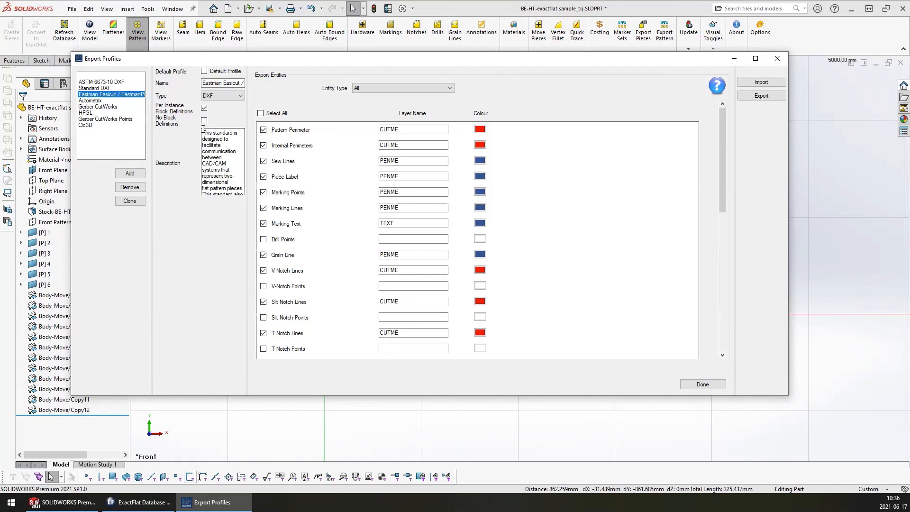
left_click_drag(203, 131, 245, 226)
left_click(230, 157)
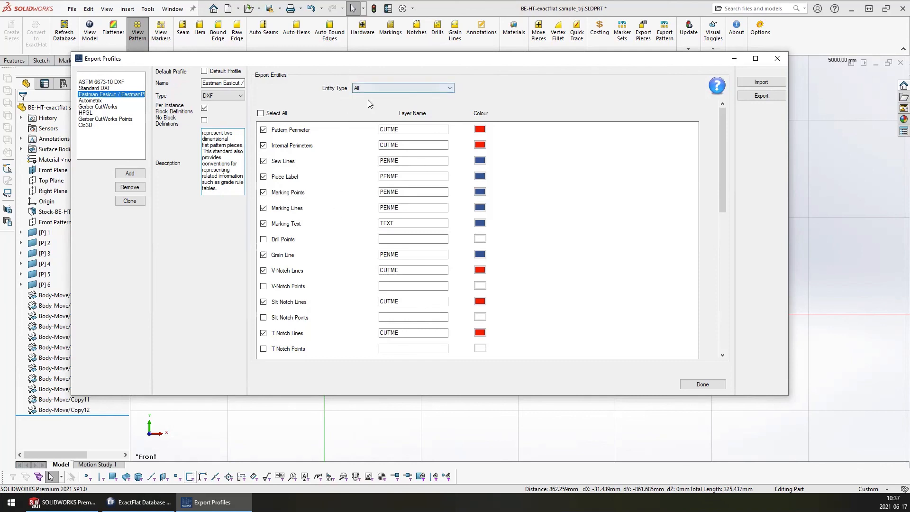
Filter the Eastman profile's export entities to Perimeters, and return the entity type to All
left_click(422, 87)
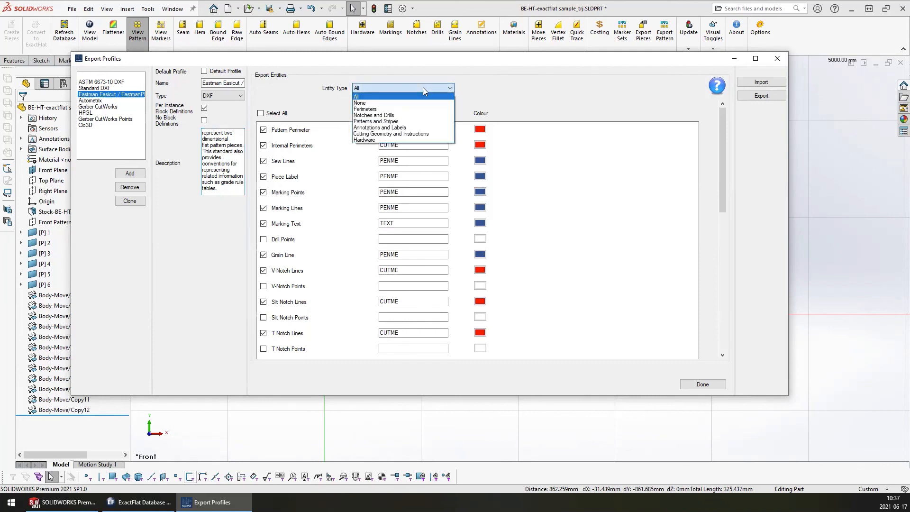
left_click(384, 101)
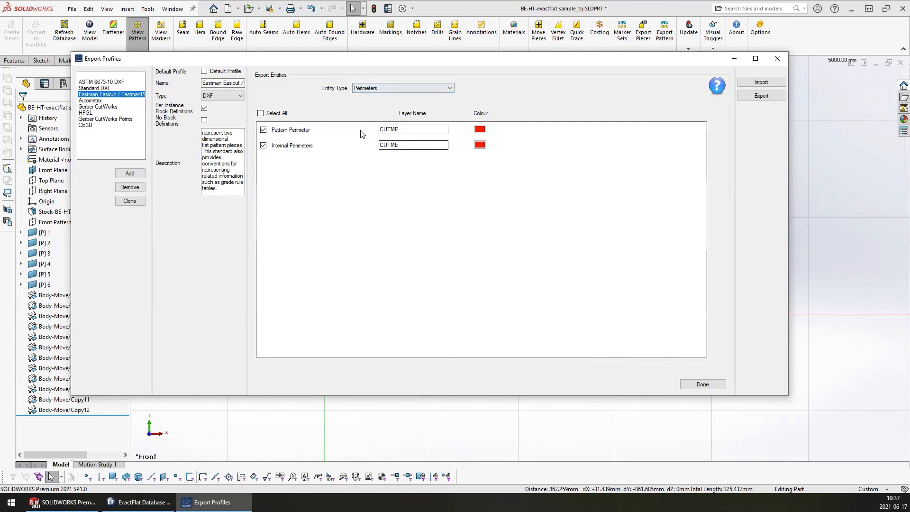
left_click(365, 88)
left_click(369, 97)
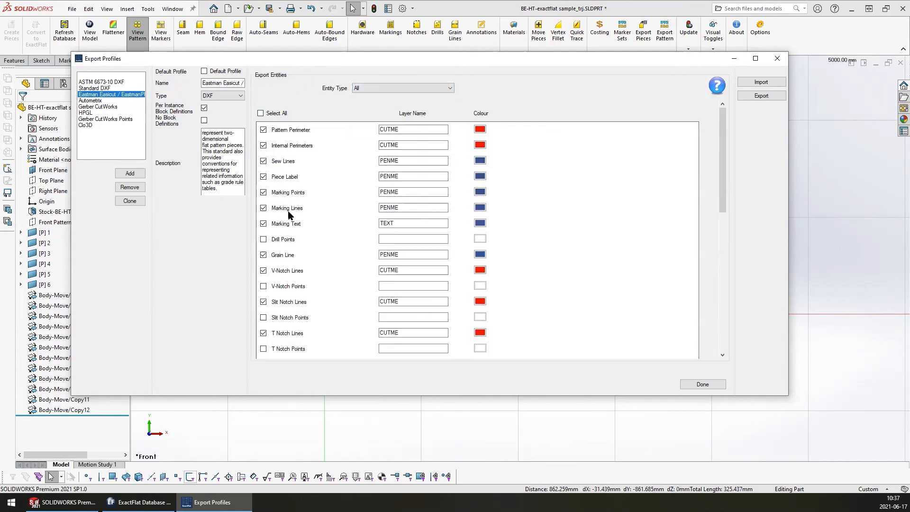
Examine the Eastman profile's full entity list with its layer names and colours, toggling Piece Label off and on, and close the Export Profiles window
mouse_move(722, 136)
left_mouse_down()
mouse_move(741, 290)
mouse_move(709, 128)
left_mouse_up()
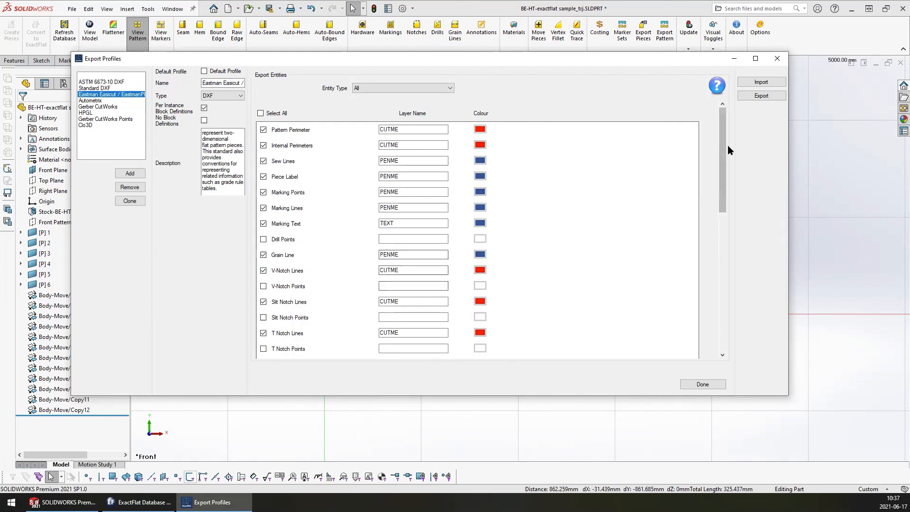
left_click_drag(720, 163, 726, 297)
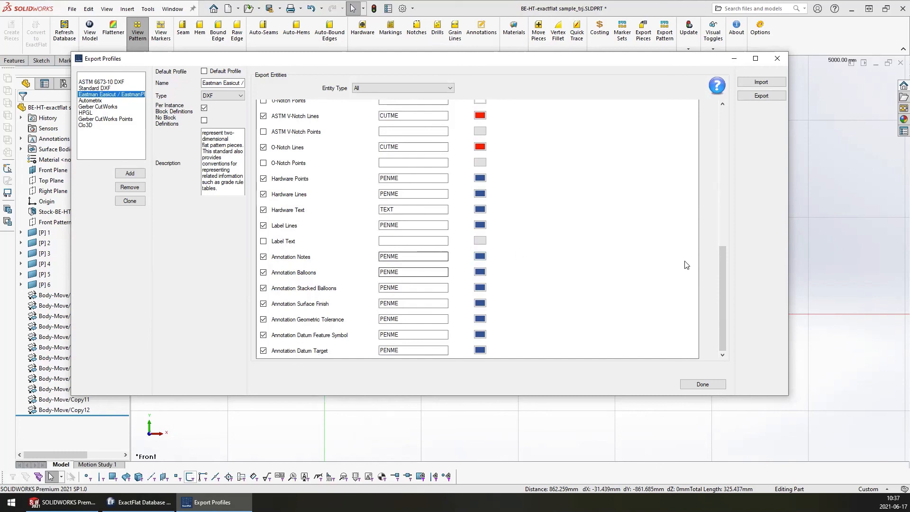
left_click_drag(723, 285, 723, 132)
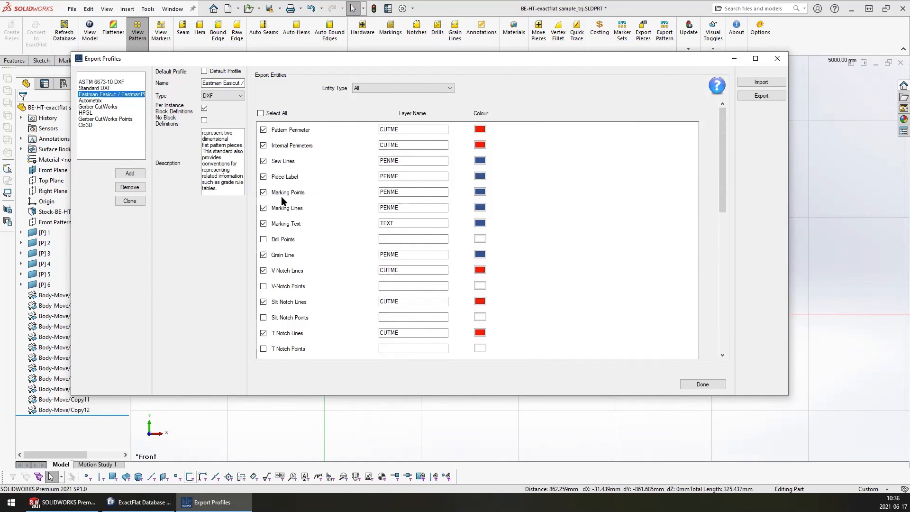
left_click(264, 176)
left_click(263, 177)
left_click_drag(724, 137, 717, 249)
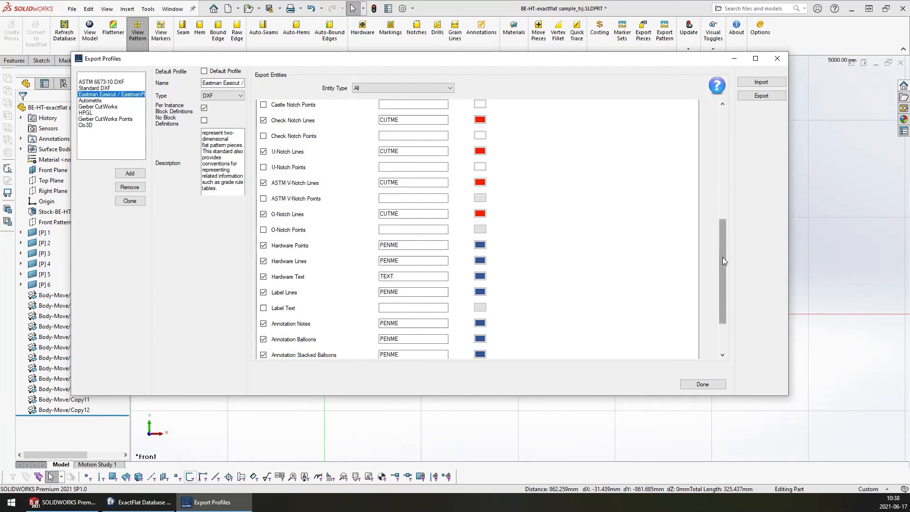
left_click_drag(723, 256, 736, 111)
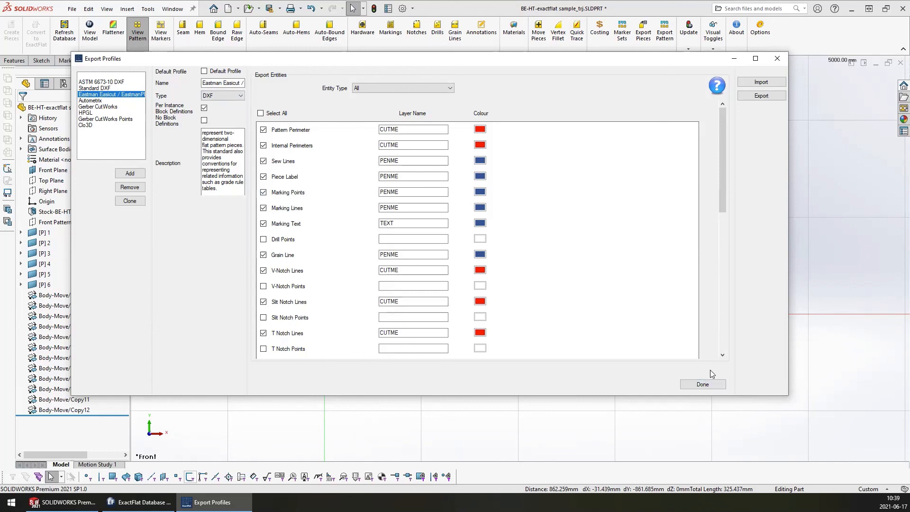
left_click(778, 59)
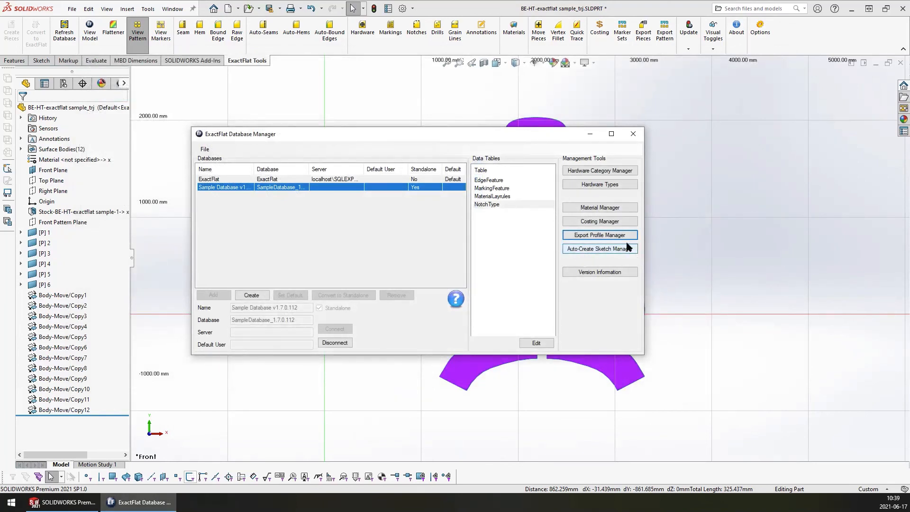
Open the Auto-Create Sketch Manager to view the generic hardware/marking sketch settings, and cancel without changes
left_click(597, 250)
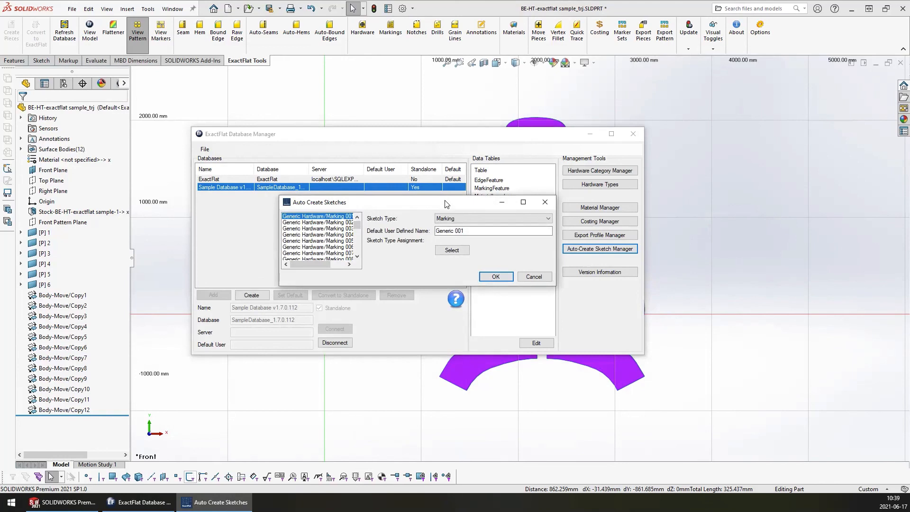
left_click_drag(446, 204, 341, 51)
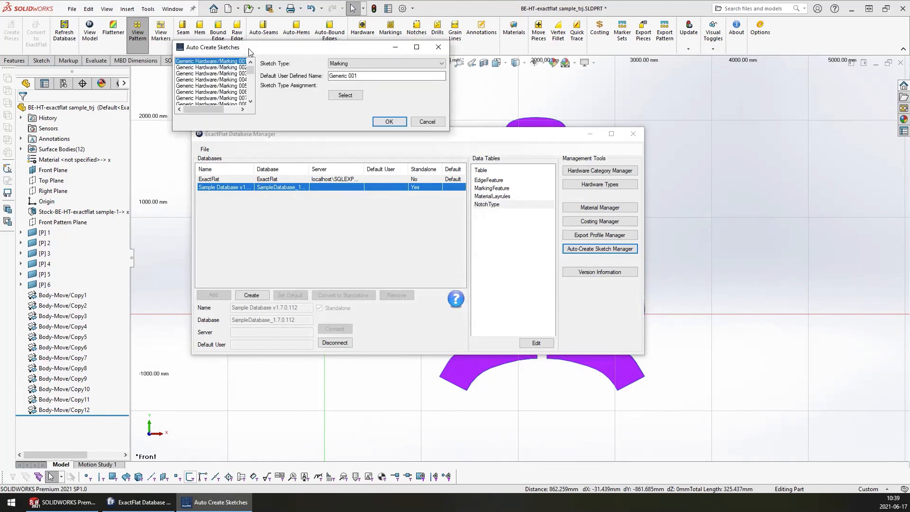
left_click_drag(247, 46, 277, 32)
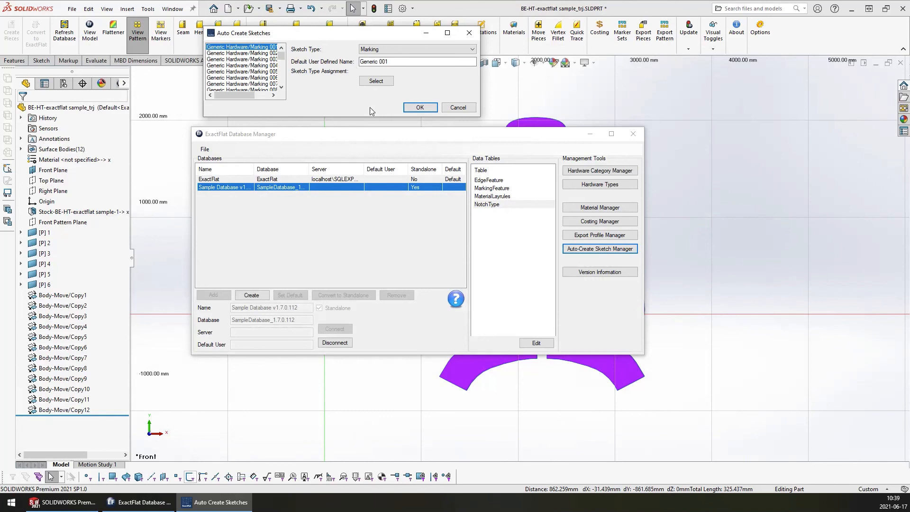
left_click(458, 107)
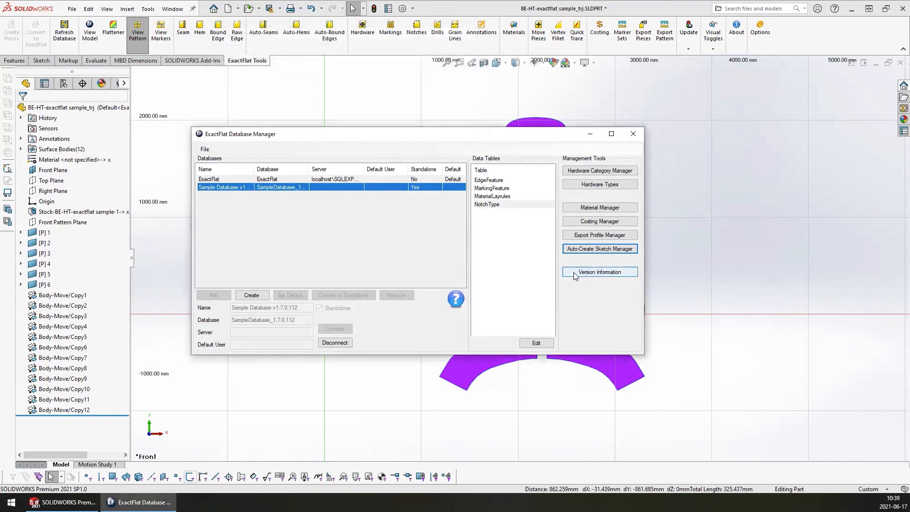
Check the version information for the ExactFlat database and standalone tables, and close the Database Manager
left_click(602, 272)
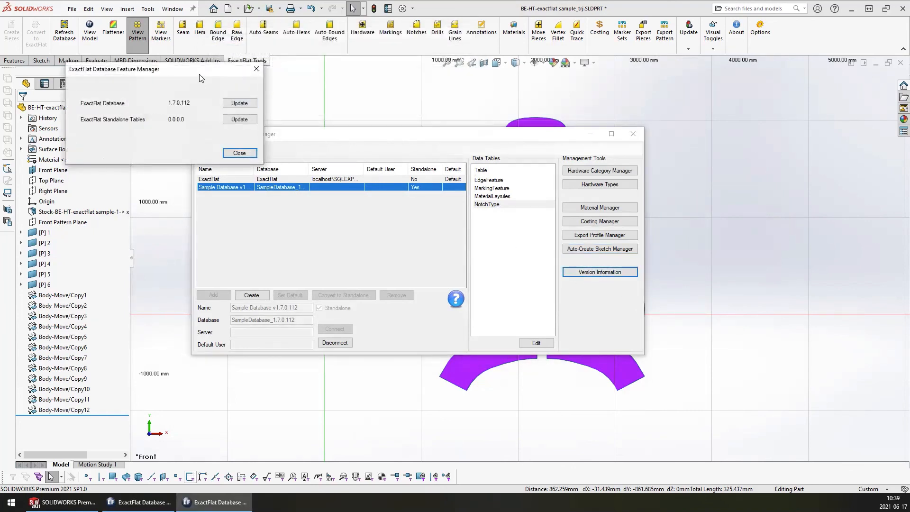
left_click_drag(197, 74, 485, 94)
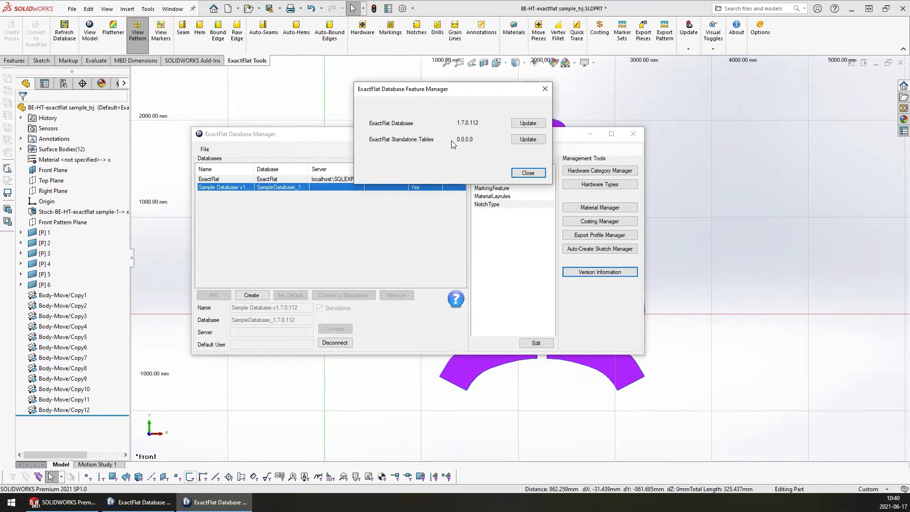
left_click(523, 174)
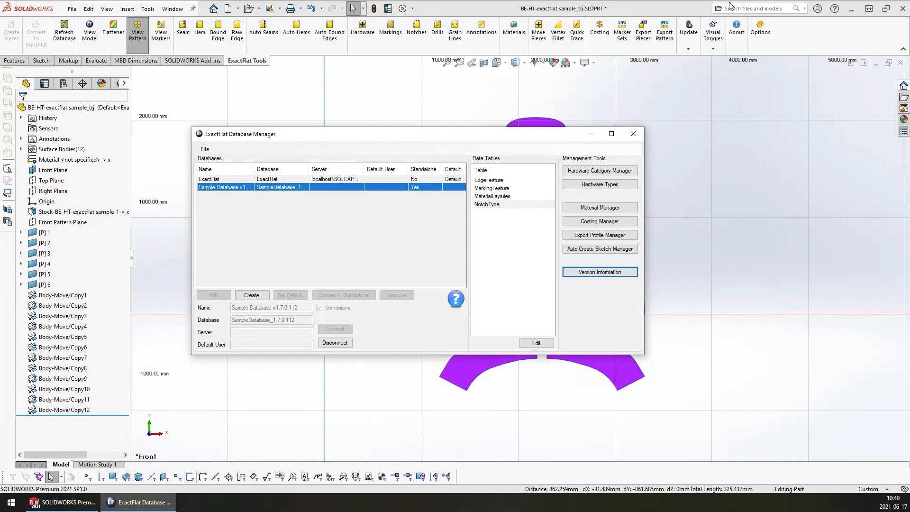
left_click(629, 139)
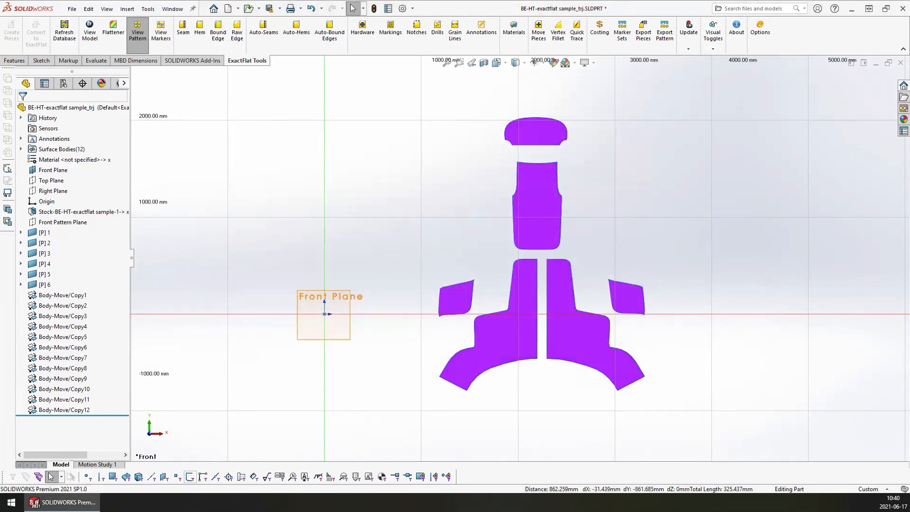